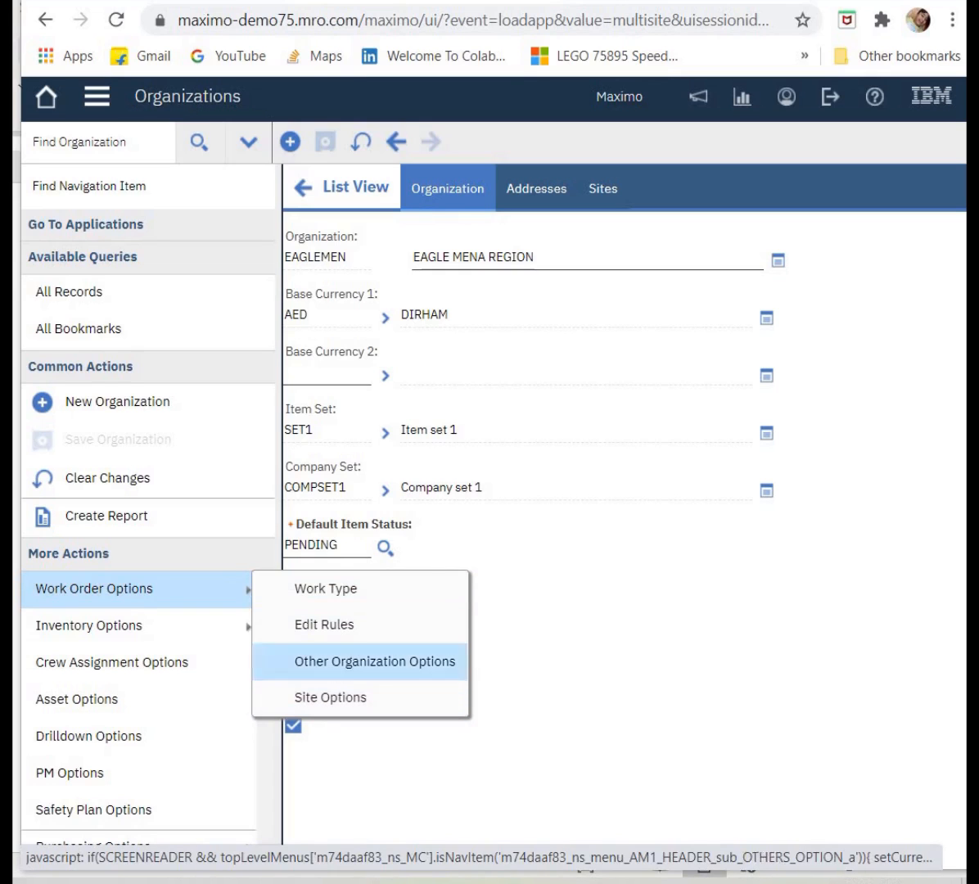
# Review the organization's work order work types and accept the list.
pyautogui.click(326, 588)
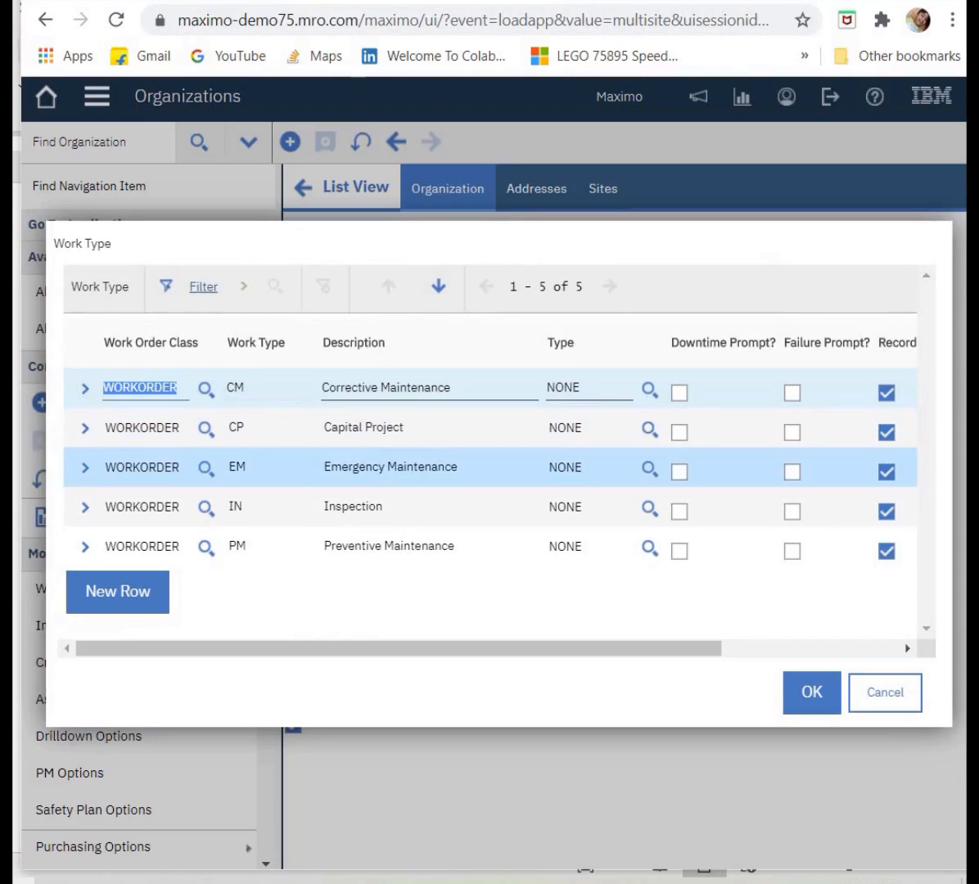
pyautogui.click(811, 692)
# In the work order edit rules, allow WP Labor and WP Materials edits for the WMATL and WSCH statuses and save.
pyautogui.moveTo(146, 590)
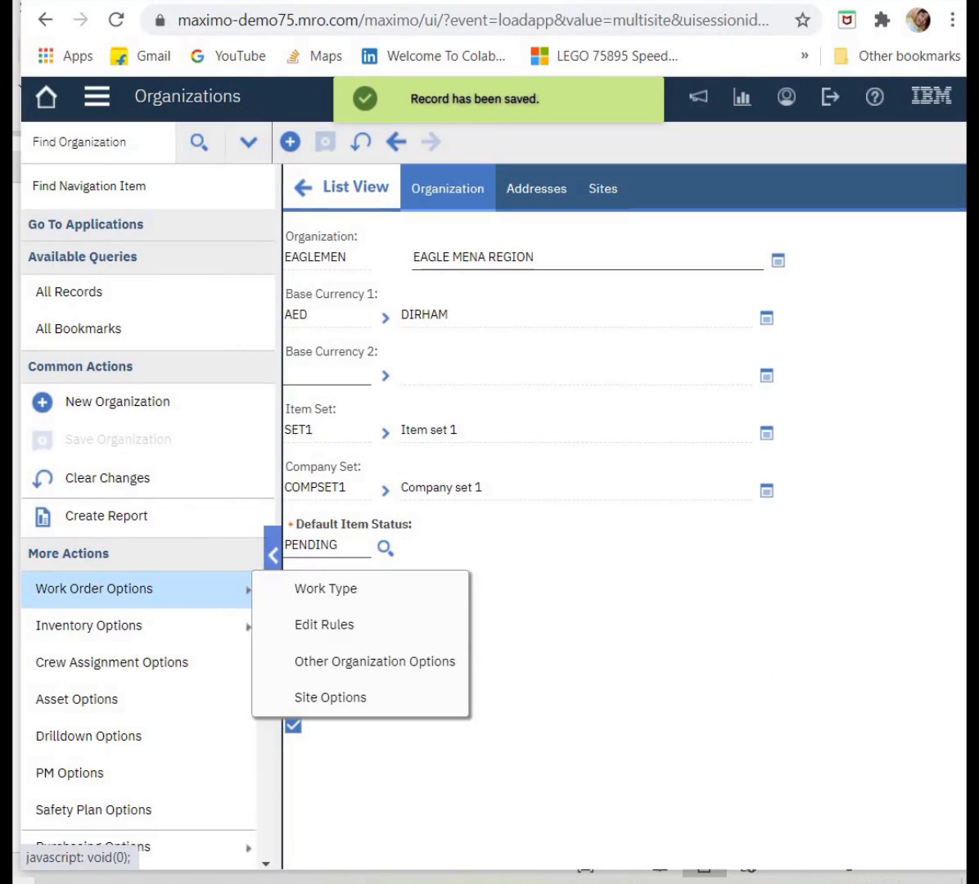
pyautogui.click(324, 624)
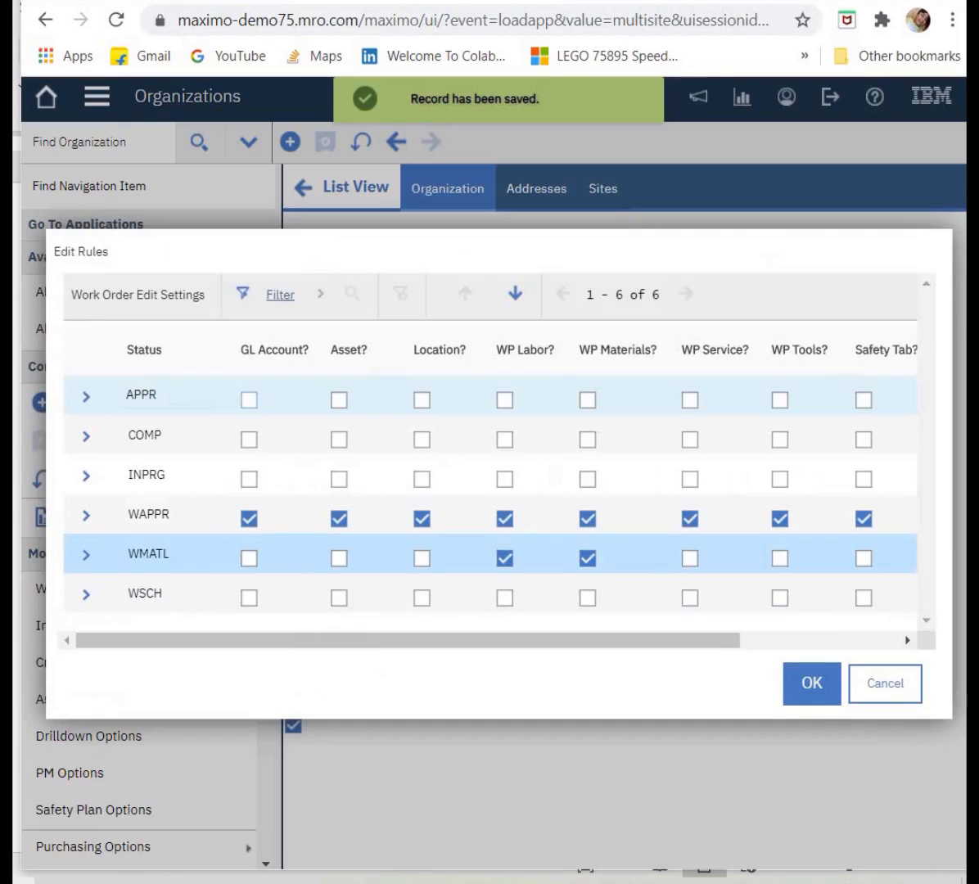
pyautogui.click(504, 558)
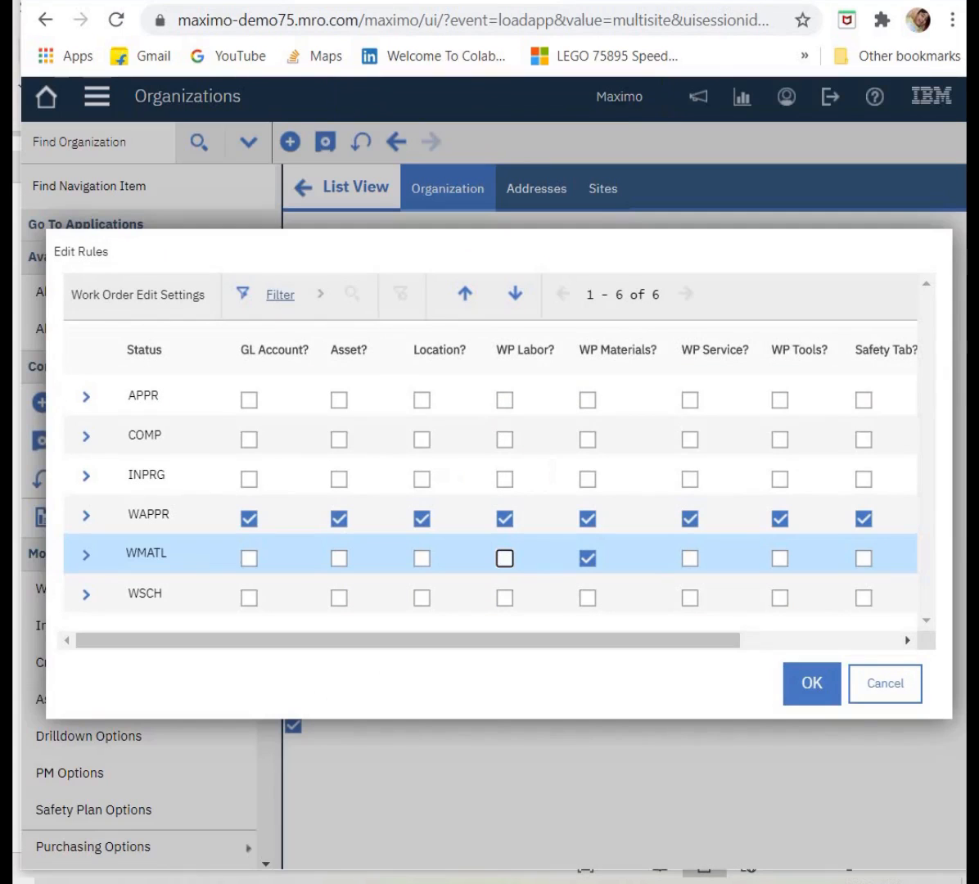
pyautogui.click(586, 558)
pyautogui.click(504, 558)
pyautogui.click(587, 558)
pyautogui.click(587, 598)
pyautogui.click(504, 598)
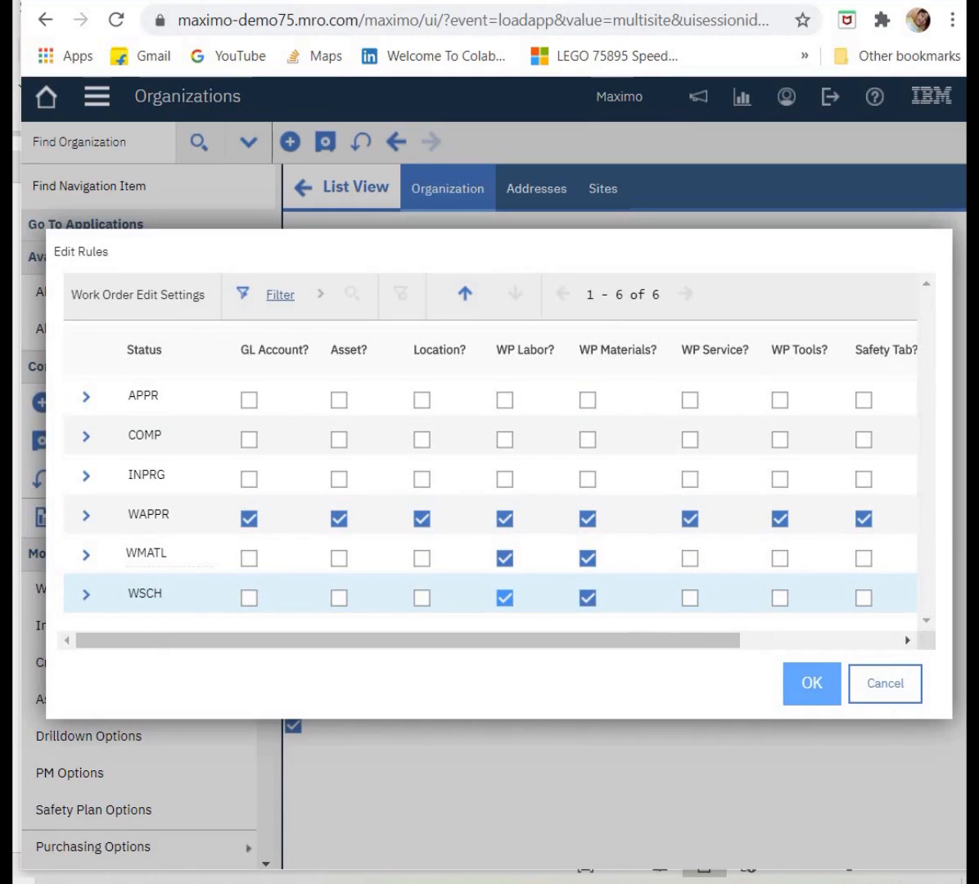
pyautogui.click(811, 682)
# Review the UAE site's work order options, including the task starting number and increment, and accept them.
pyautogui.click(123, 588)
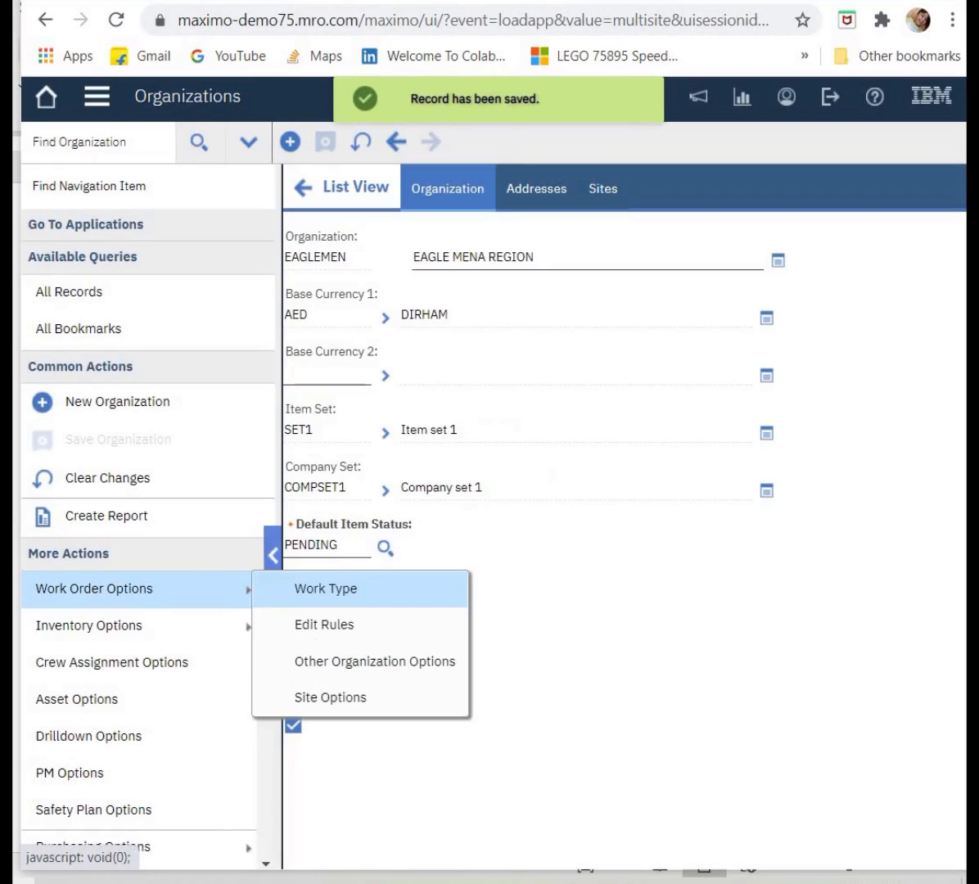
pyautogui.click(329, 697)
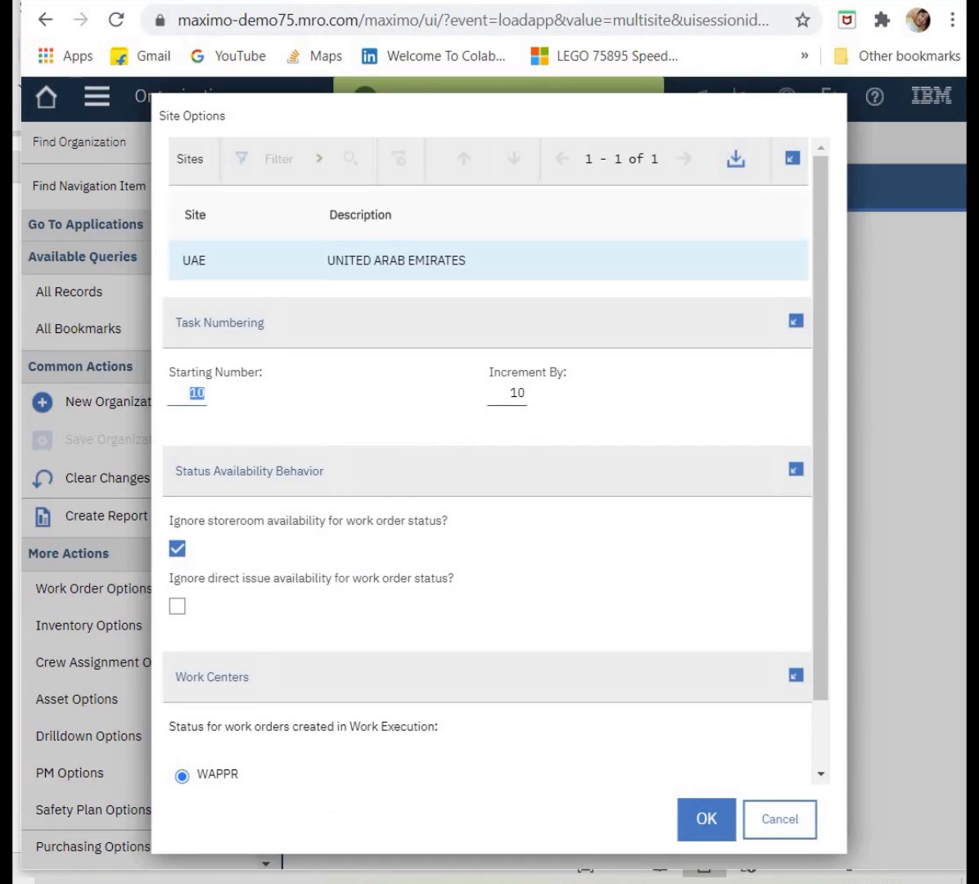
pyautogui.press('Tab')
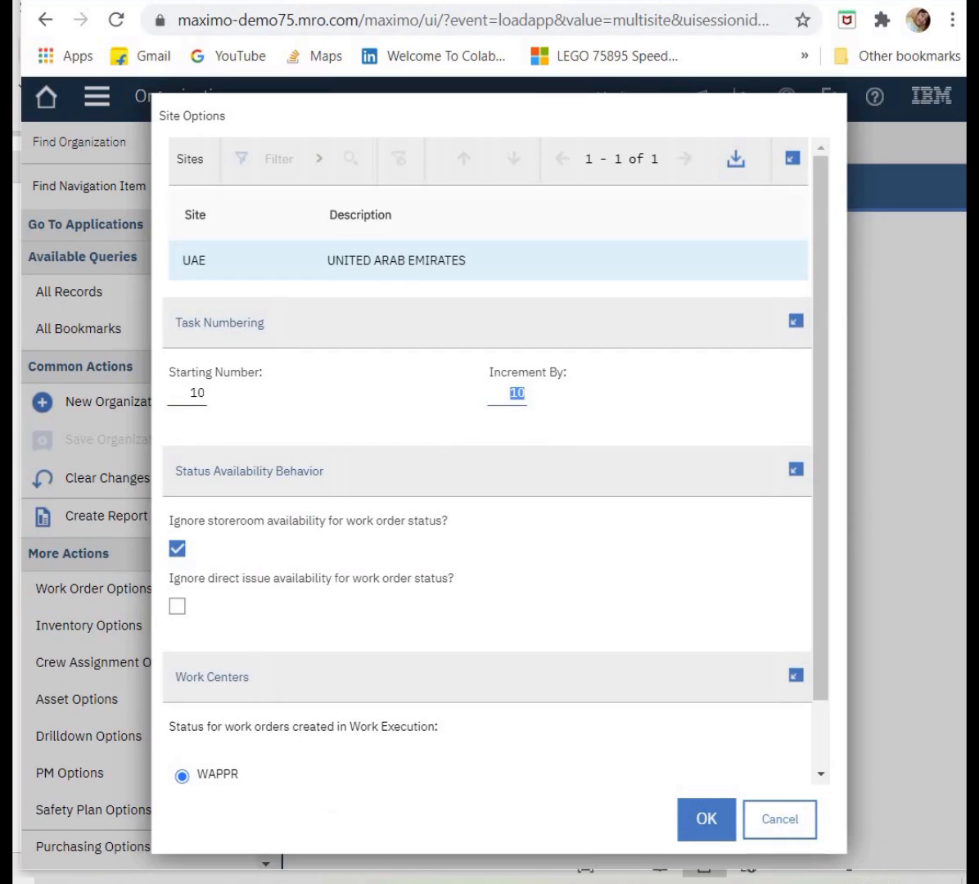
pyautogui.click(197, 393)
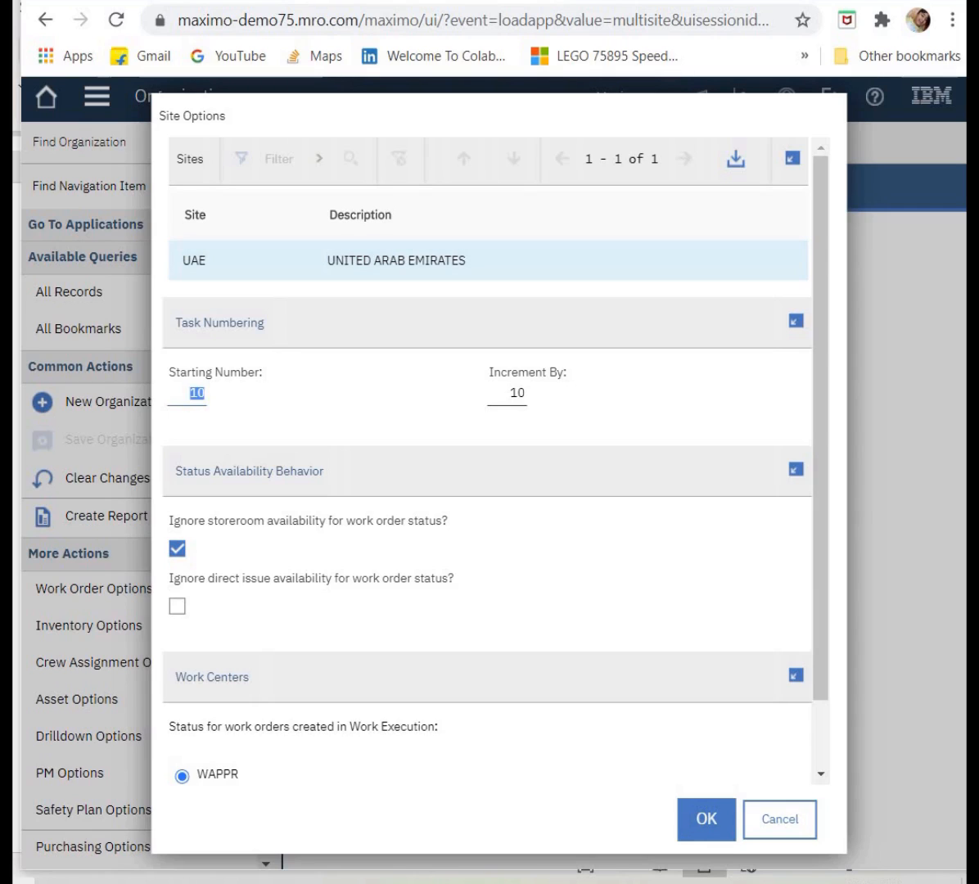
pyautogui.click(706, 818)
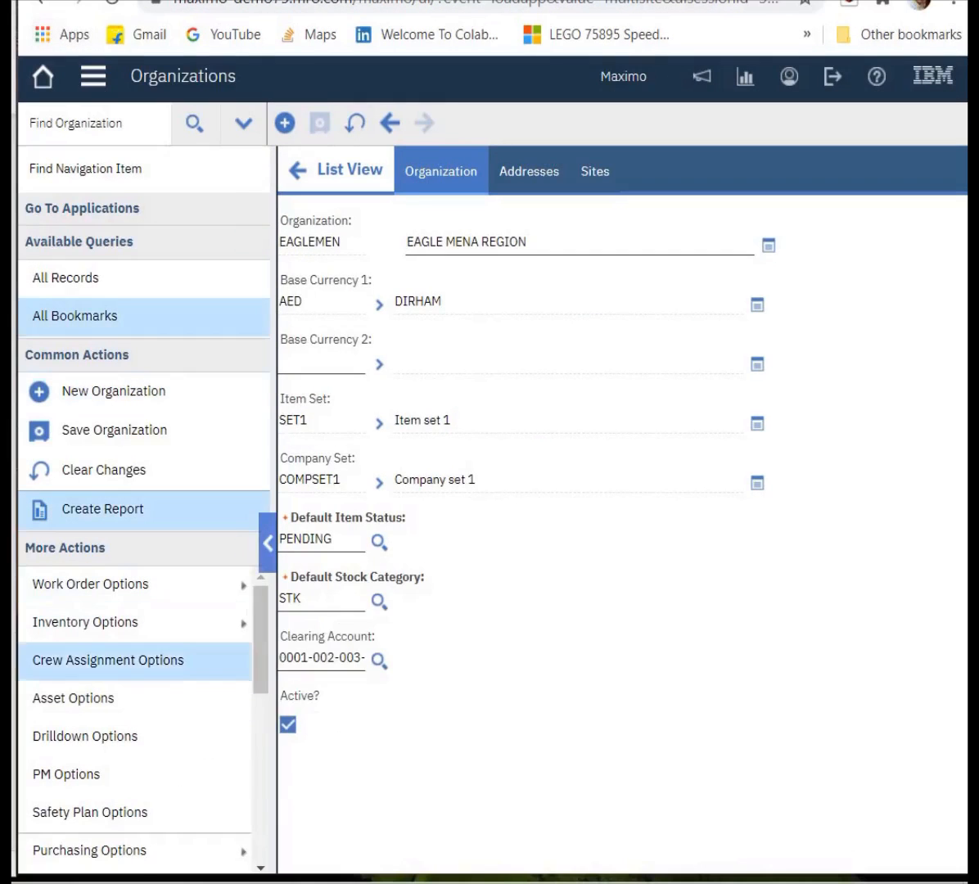
# Check the maximum number of items created in inventory in the item options and accept it.
pyautogui.moveTo(85, 622)
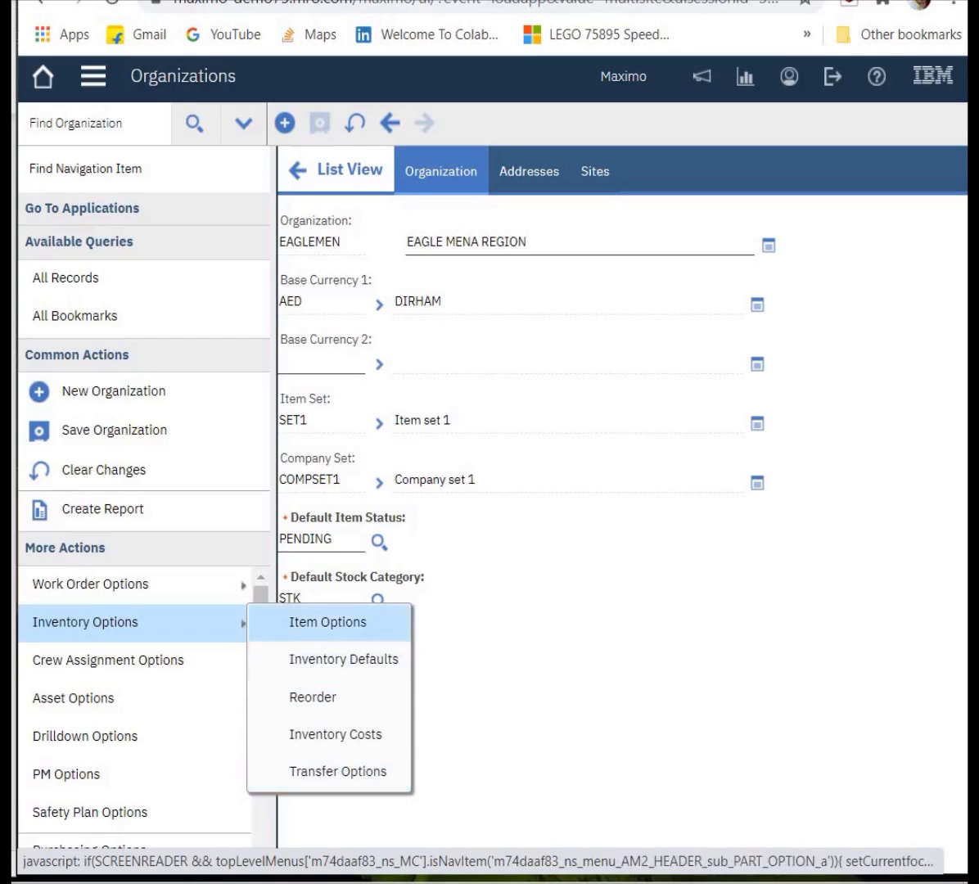
pyautogui.click(328, 622)
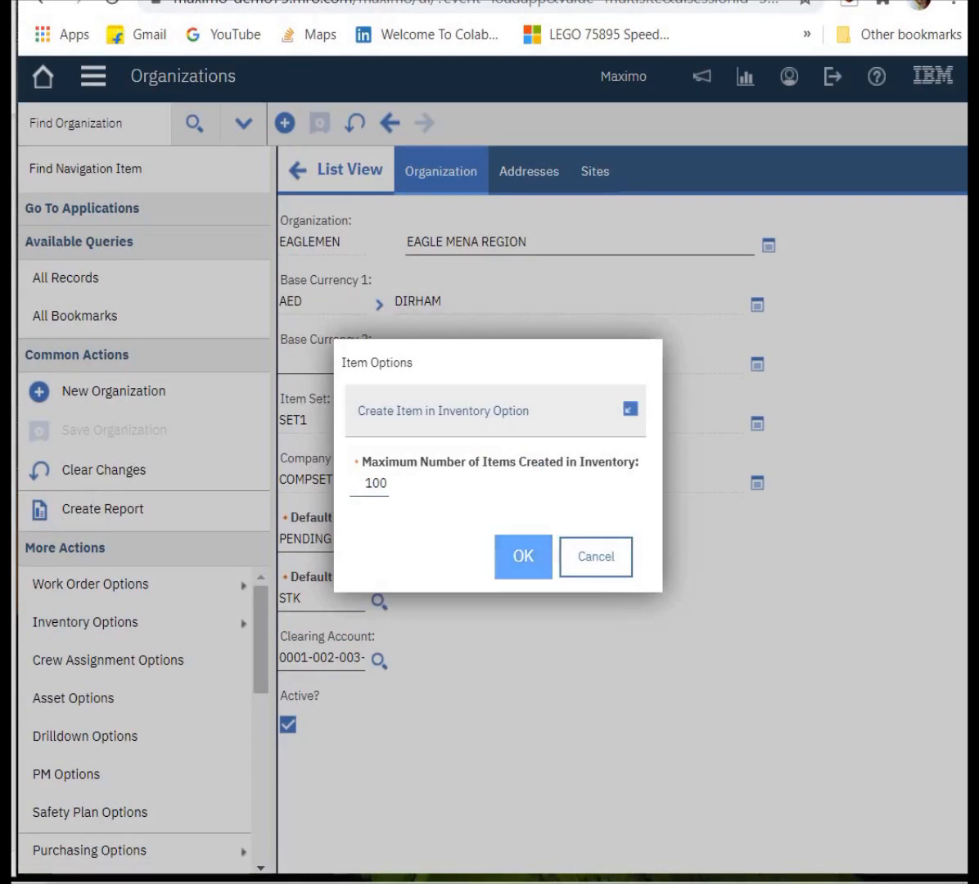
pyautogui.click(523, 556)
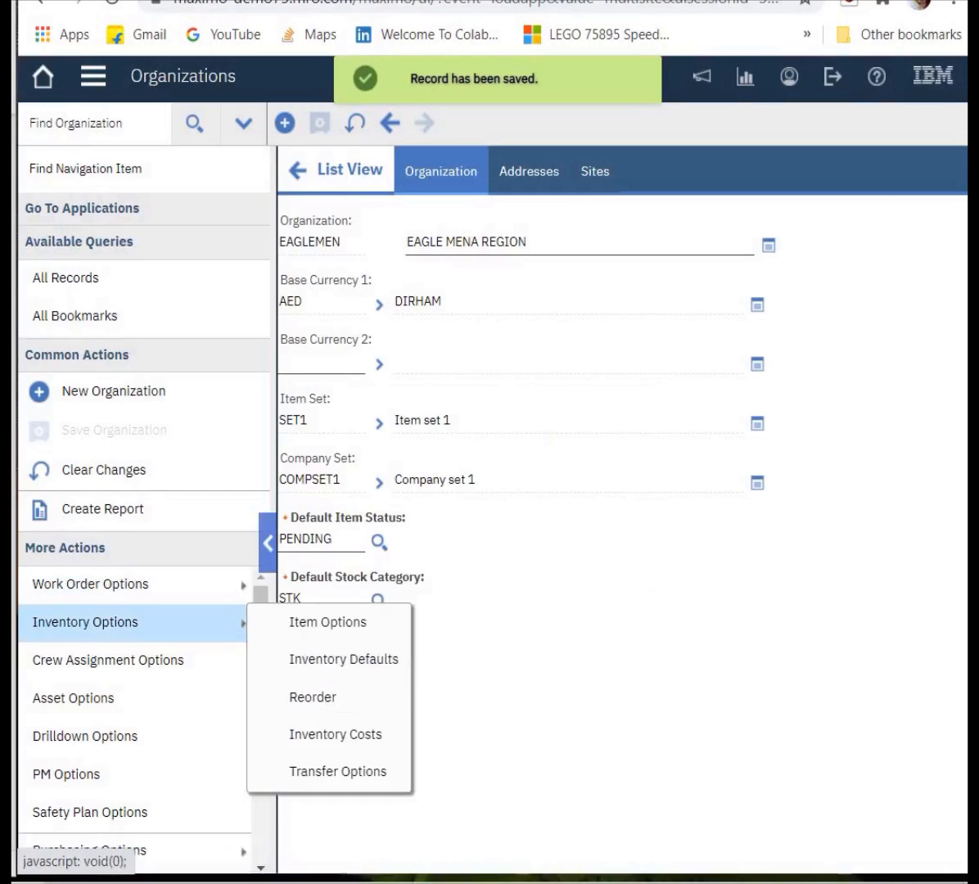
# Open the inventory defaults and examine the option for updating cost/currency variances on inventory costs.
pyautogui.click(345, 658)
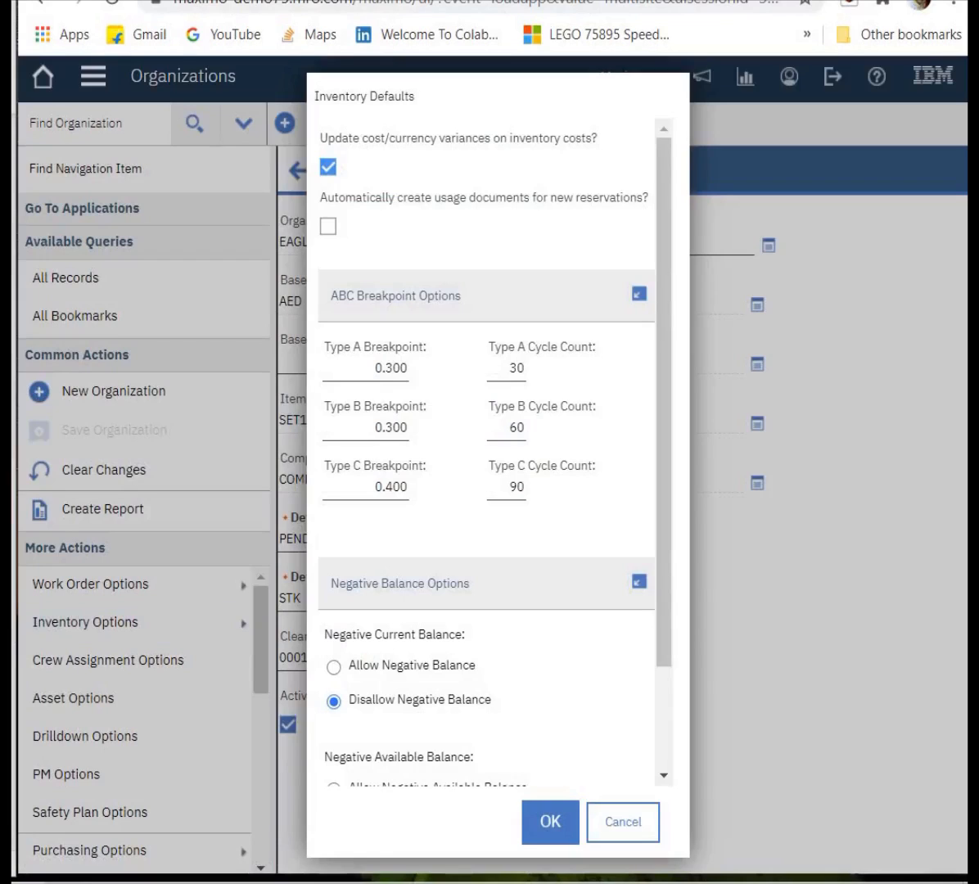
pyautogui.moveTo(581, 138); pyautogui.dragTo(389, 138)
pyautogui.click(328, 167)
pyautogui.click(328, 167)
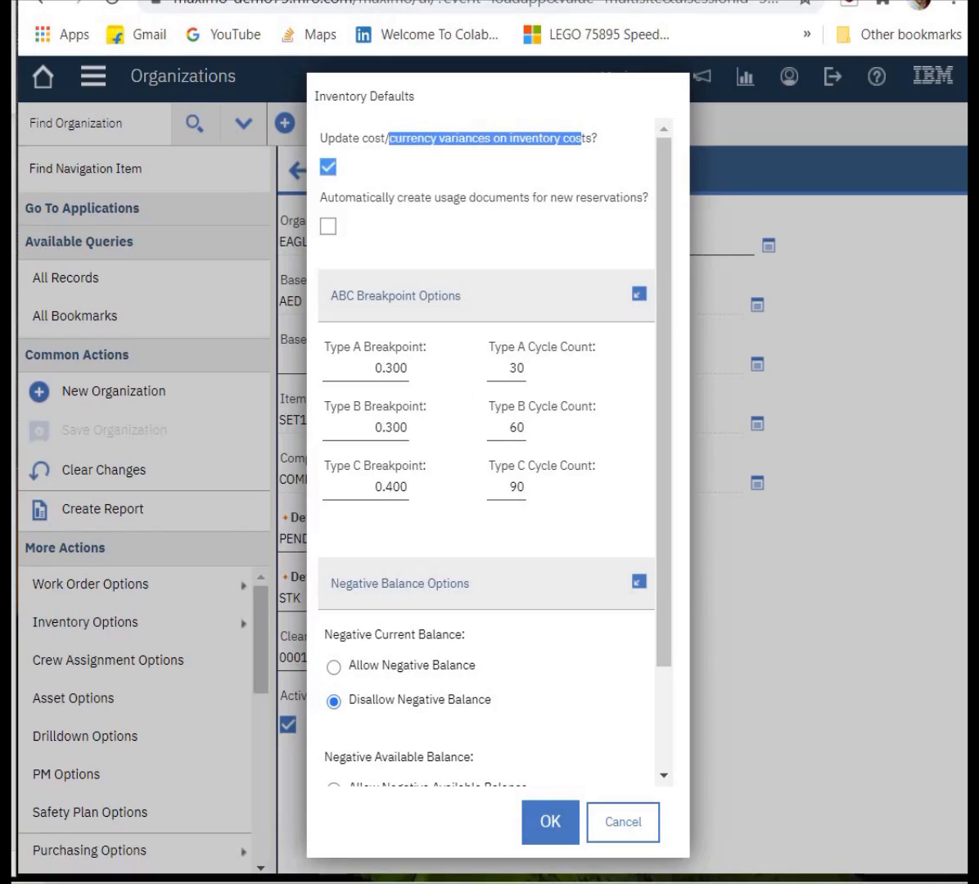
# Examine the ABC breakpoints and cycle counts for types A, B and C.
pyautogui.click(391, 368)
pyautogui.click(517, 368)
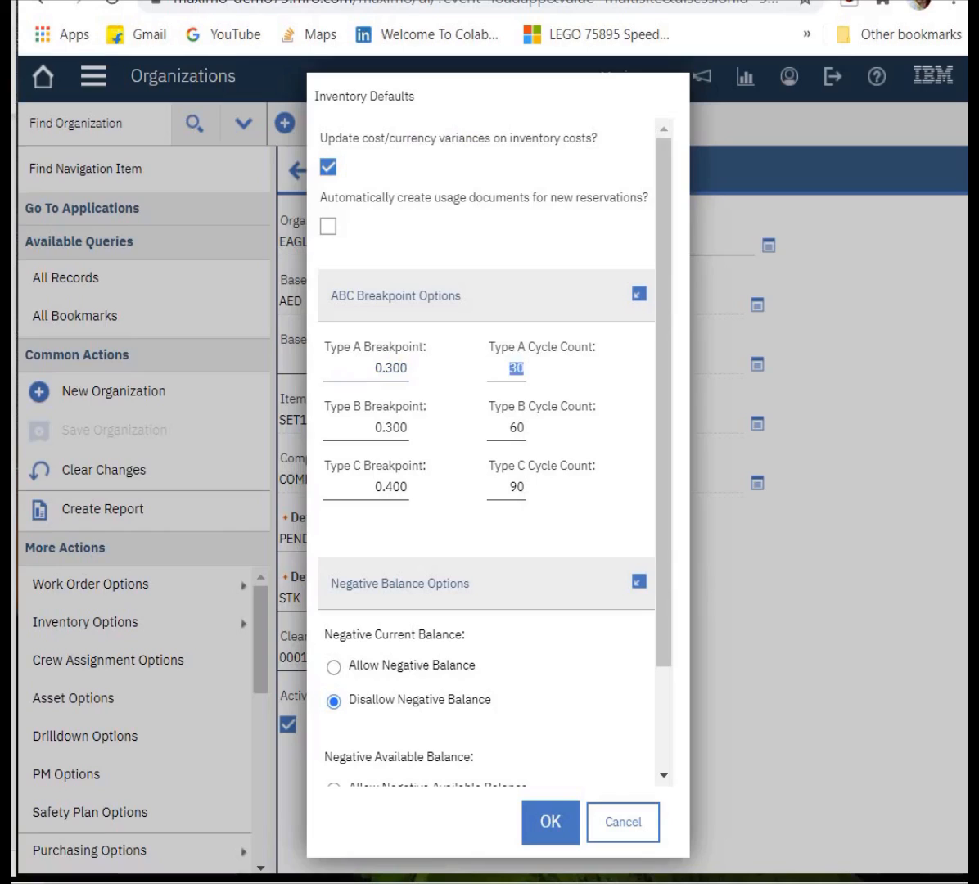
pyautogui.click(517, 427)
pyautogui.click(392, 427)
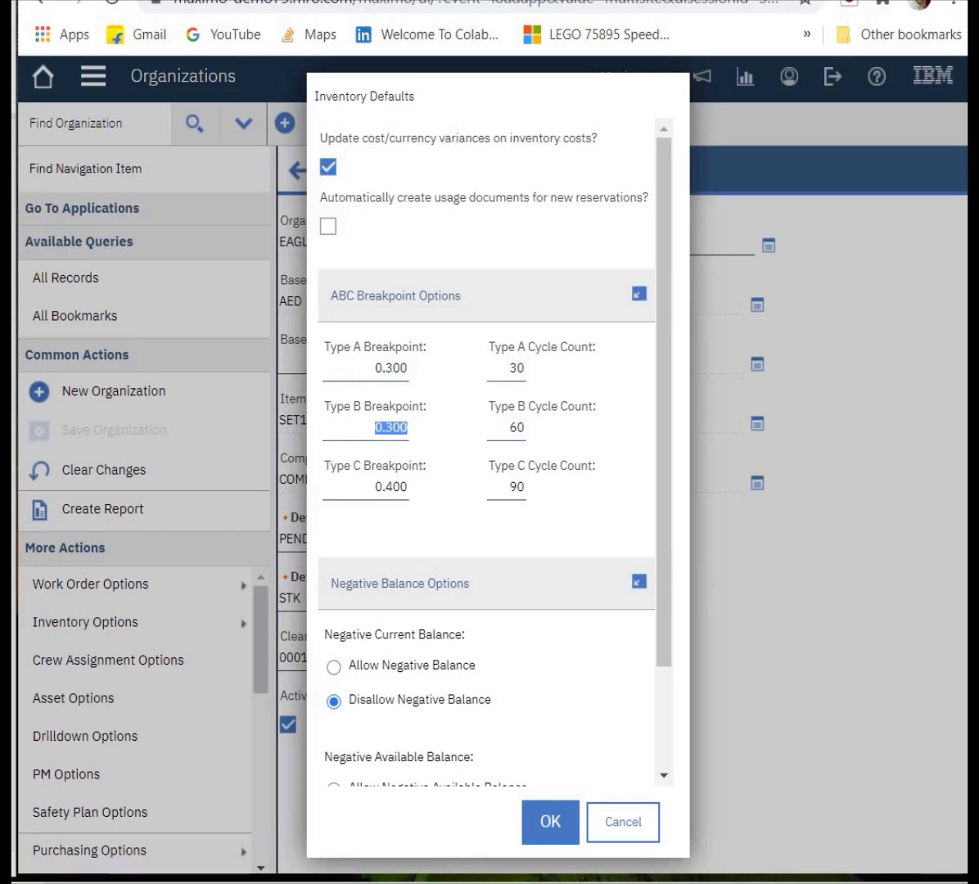
pyautogui.click(391, 487)
pyautogui.click(517, 487)
# Review the negative current and available balance options, and accept the inventory defaults.
pyautogui.scroll(-3, 487, 450)
pyautogui.moveTo(495, 574); pyautogui.dragTo(348, 574)
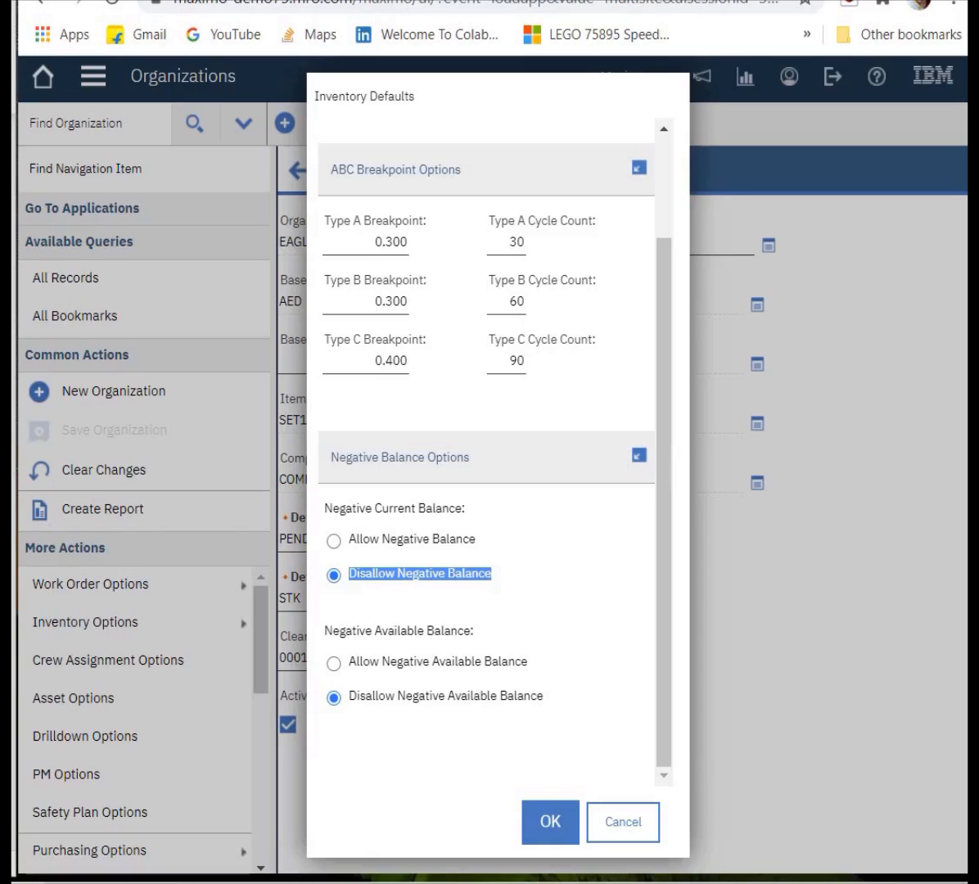
pyautogui.moveTo(545, 695); pyautogui.dragTo(347, 695)
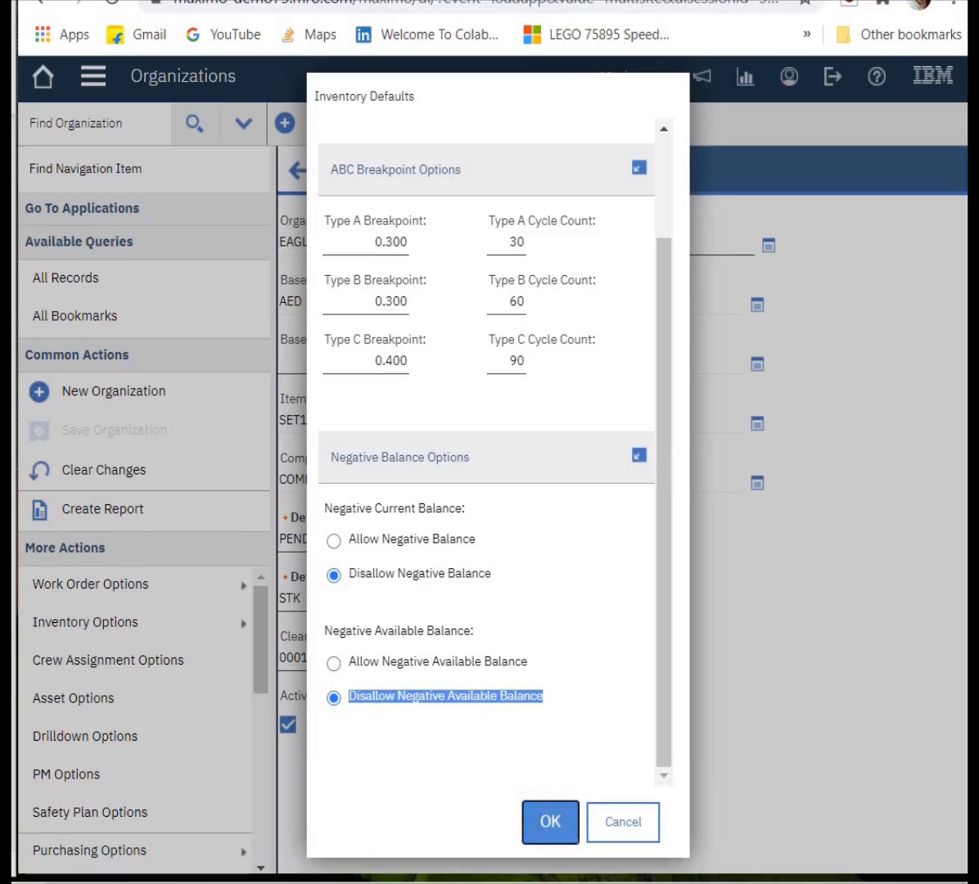
pyautogui.click(550, 821)
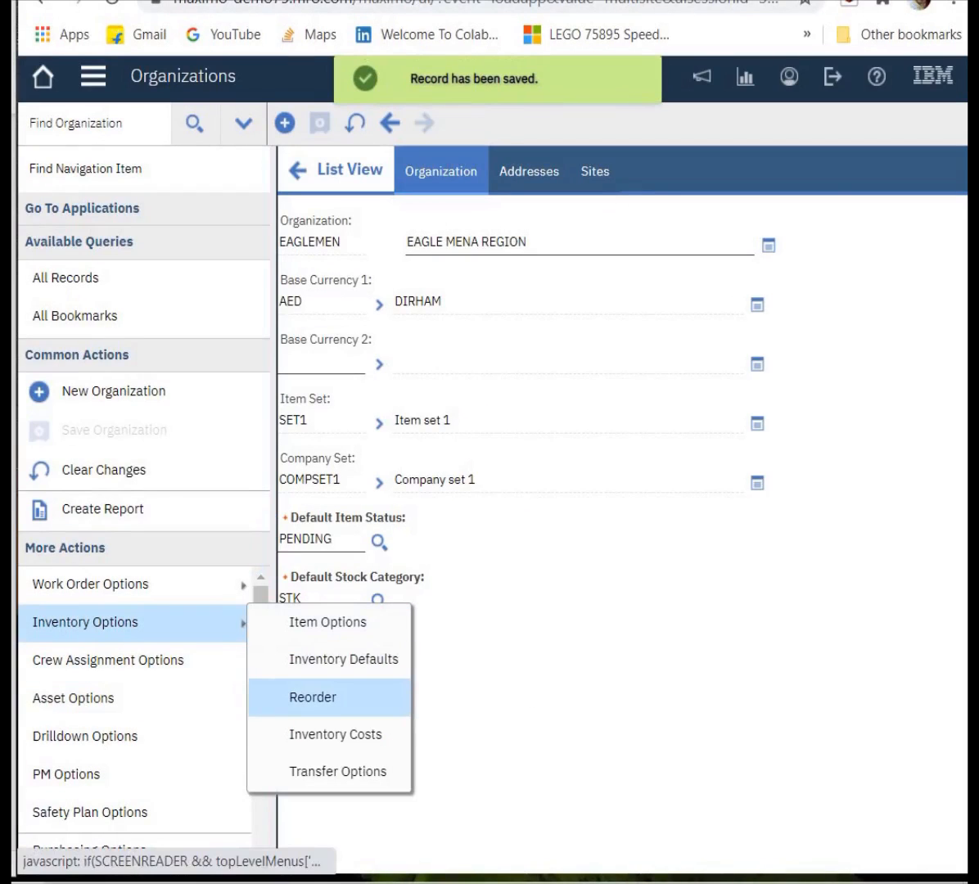
# Review the inventory reorder settings for external and internal request creation and maximum reorder lines per PO/PR, and accept them.
pyautogui.click(312, 696)
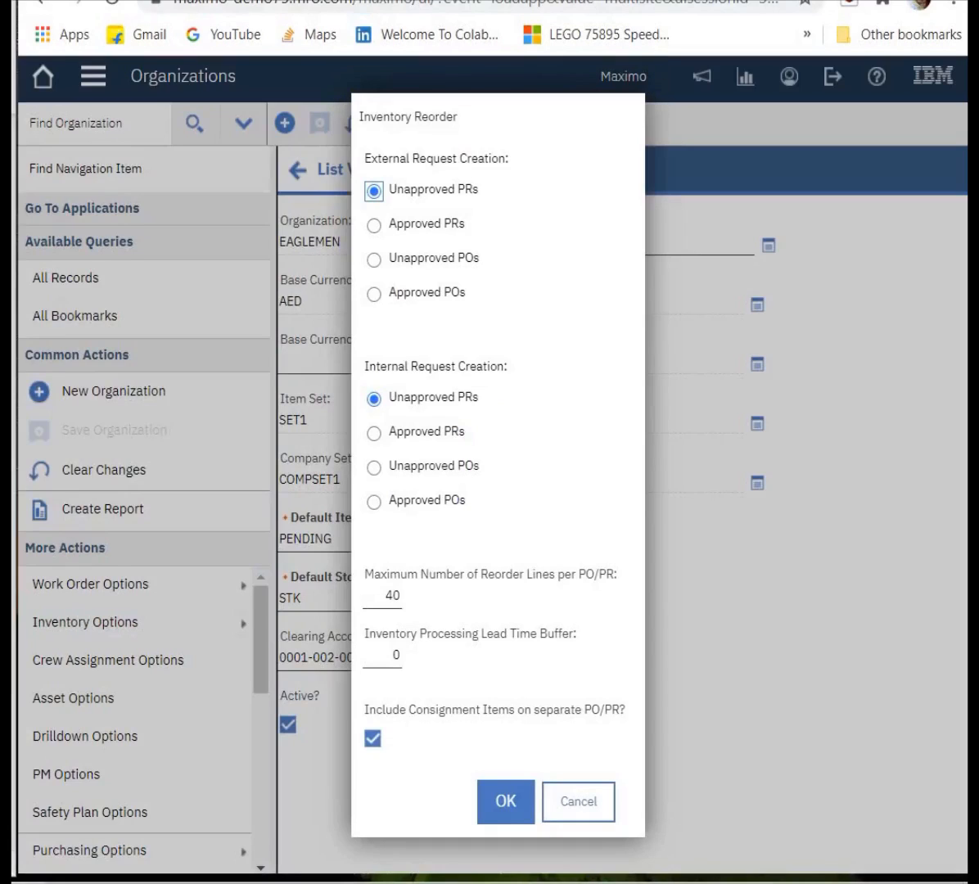
pyautogui.moveTo(479, 190); pyautogui.dragTo(389, 190)
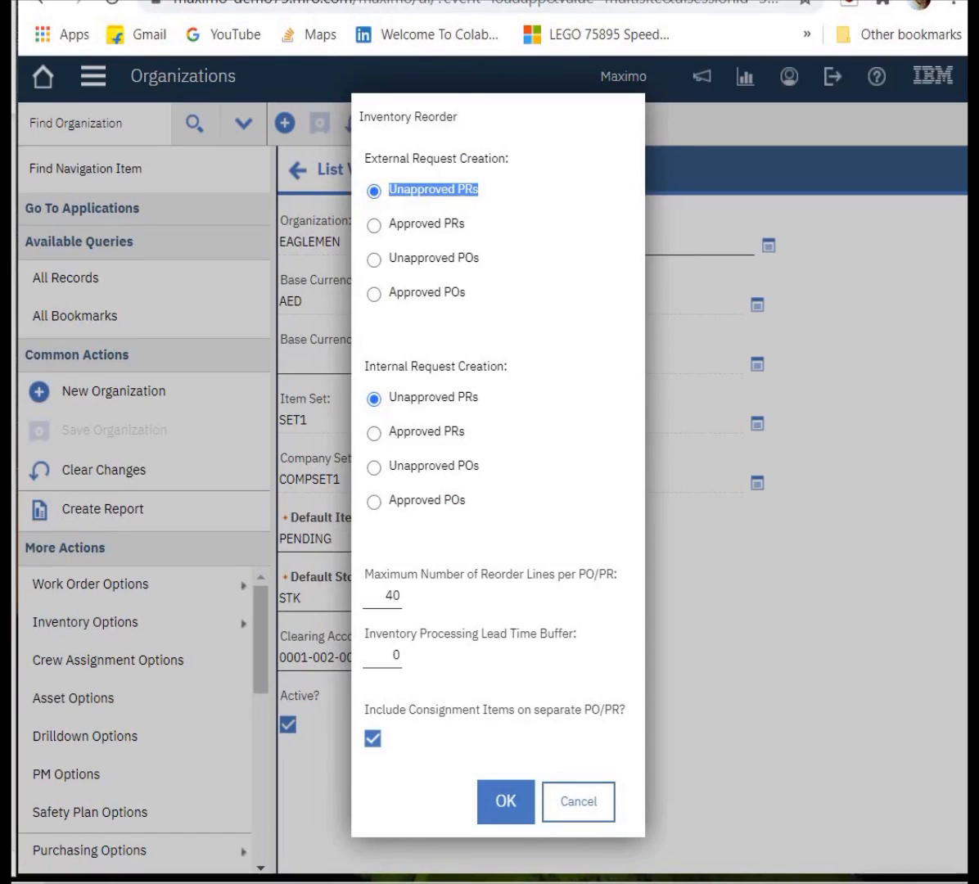
pyautogui.moveTo(466, 501); pyautogui.dragTo(478, 399)
pyautogui.click(393, 399)
pyautogui.click(462, 398)
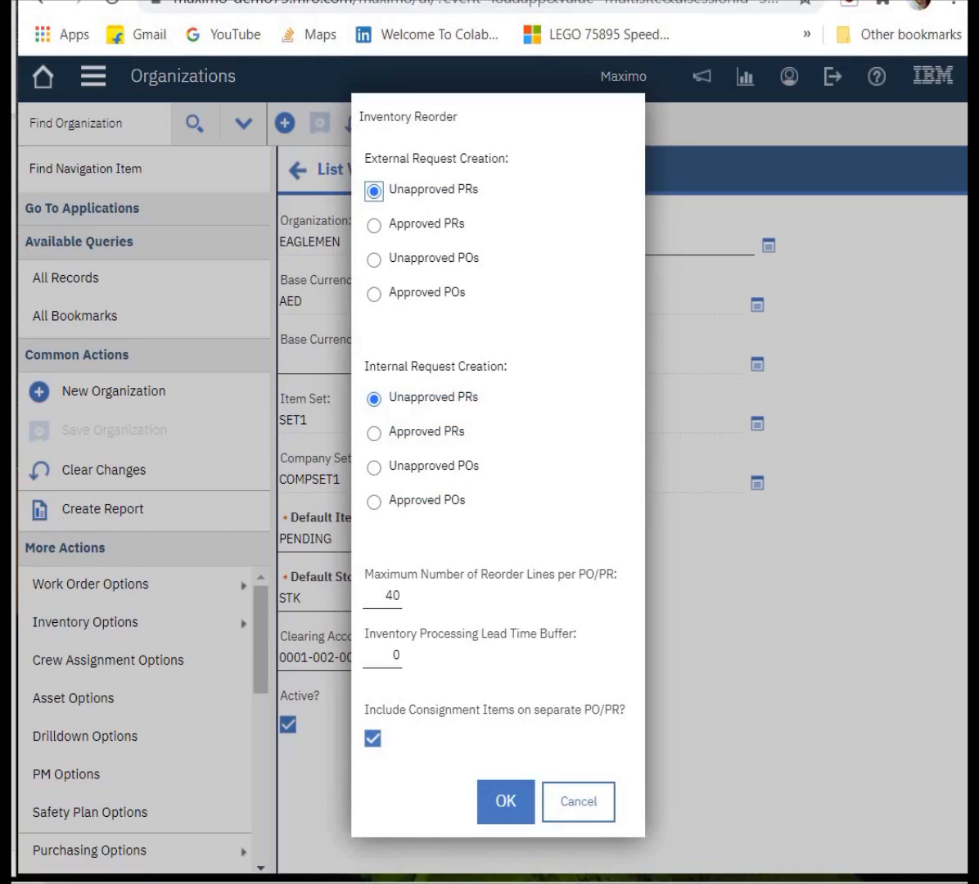
pyautogui.doubleClick(392, 596)
pyautogui.moveTo(619, 586); pyautogui.dragTo(519, 575)
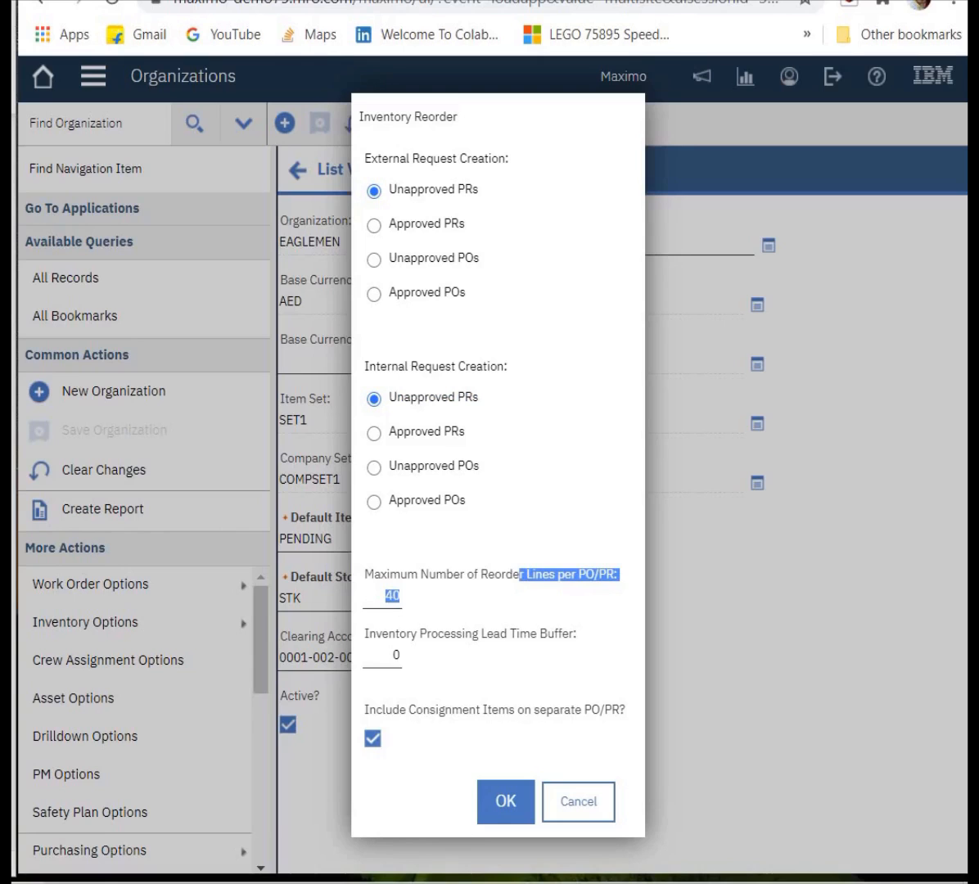
pyautogui.click(505, 800)
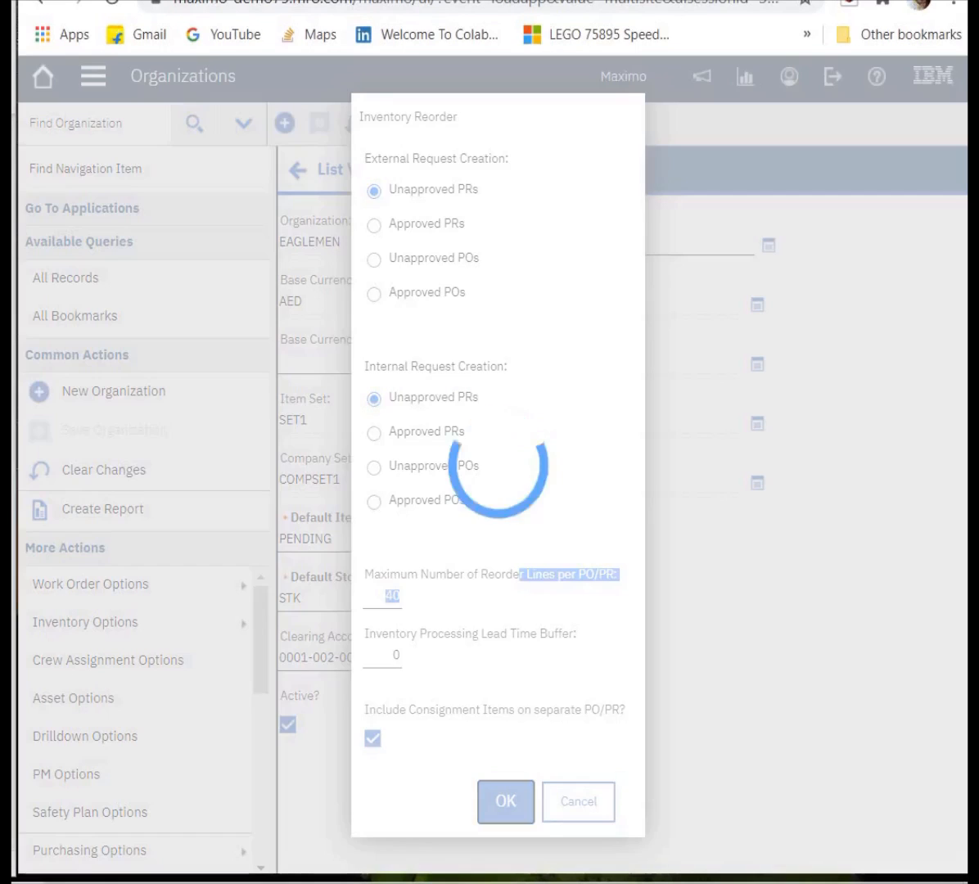
# Review the UAE site's issue cost and non-capitalized rotating cost options, and accept them.
pyautogui.moveTo(123, 622)
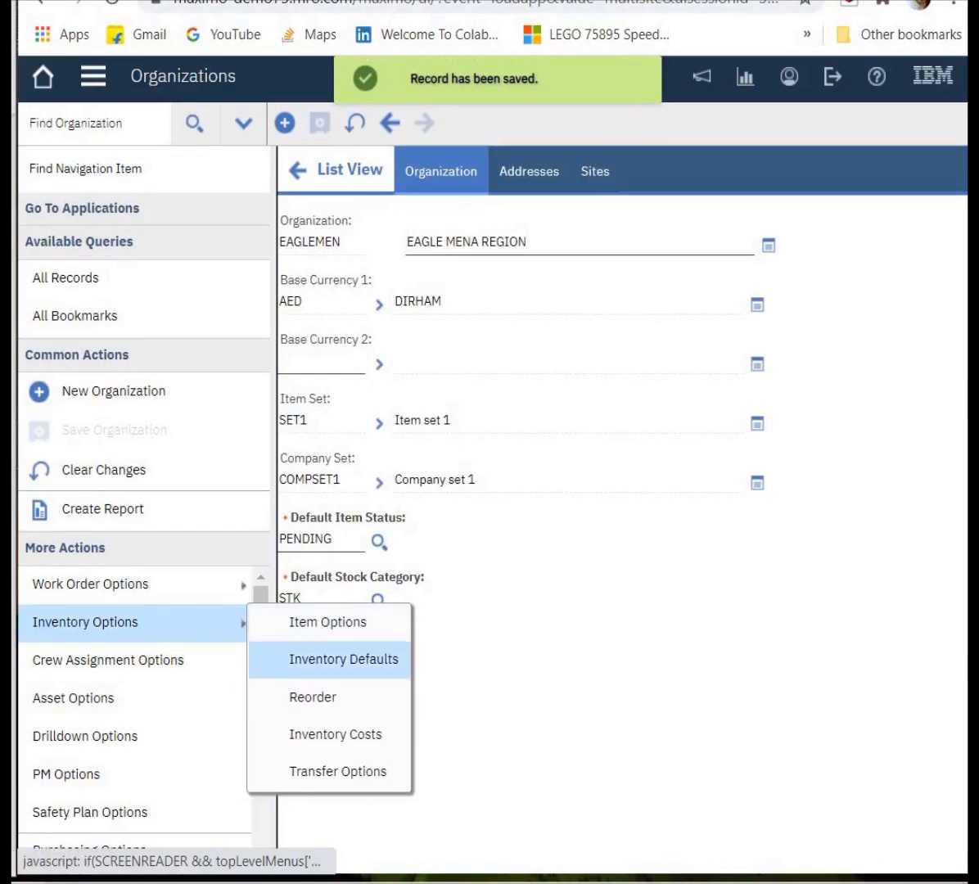
pyautogui.click(336, 734)
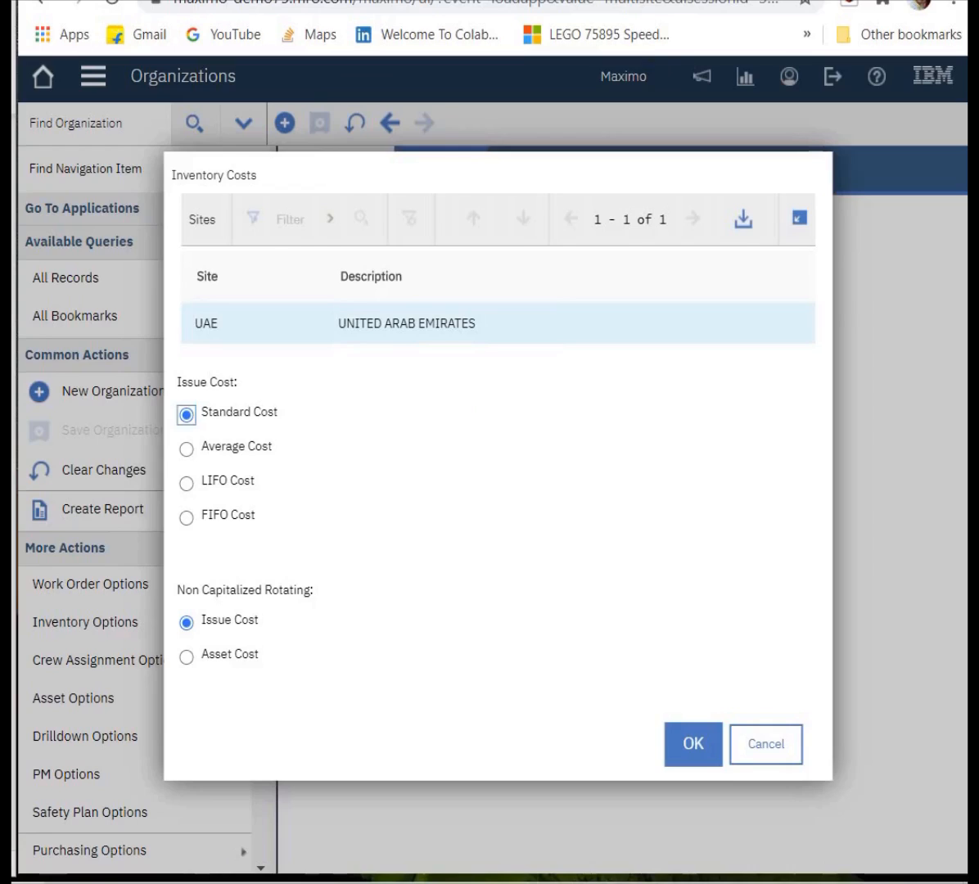
pyautogui.click(694, 743)
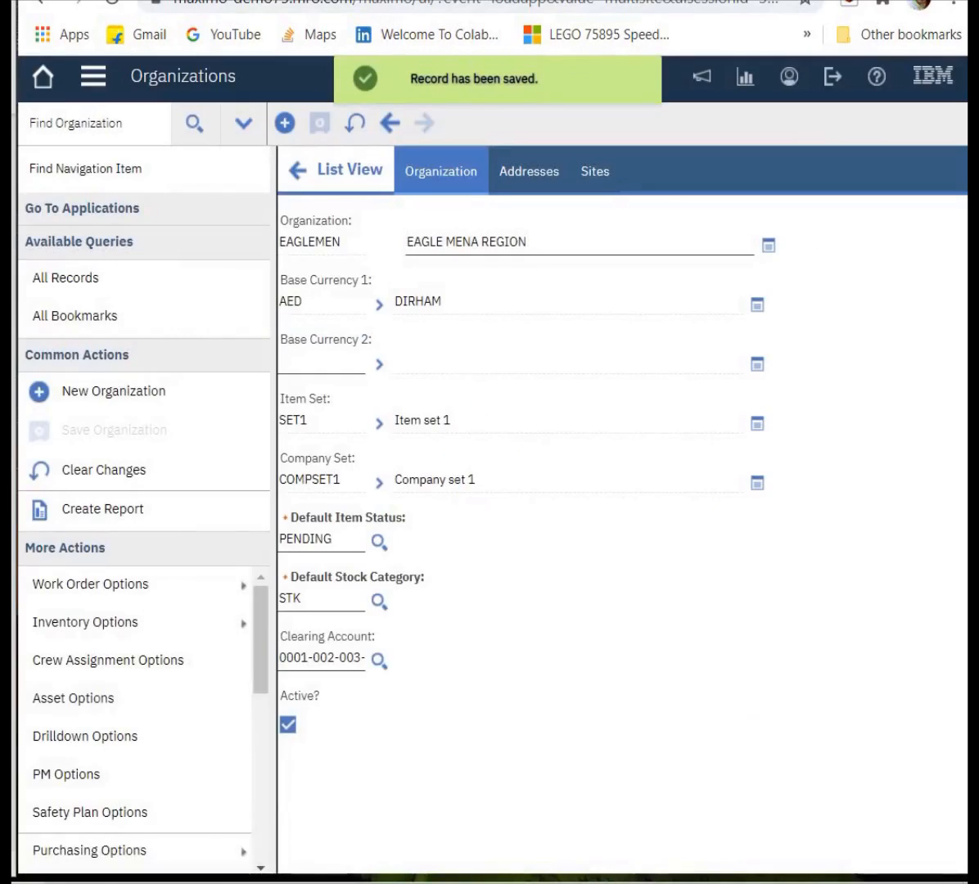
# Review the shipment and purchase order requirements in the inventory transfer options, and accept them.
pyautogui.moveTo(122, 622)
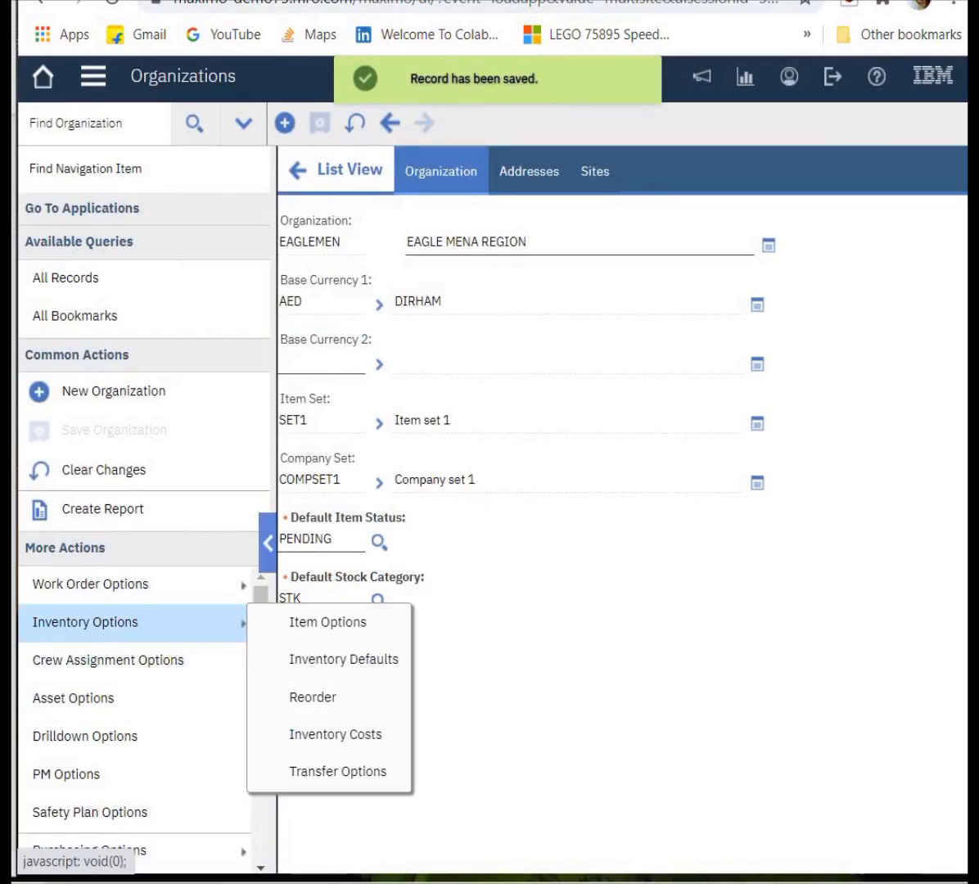
pyautogui.click(337, 771)
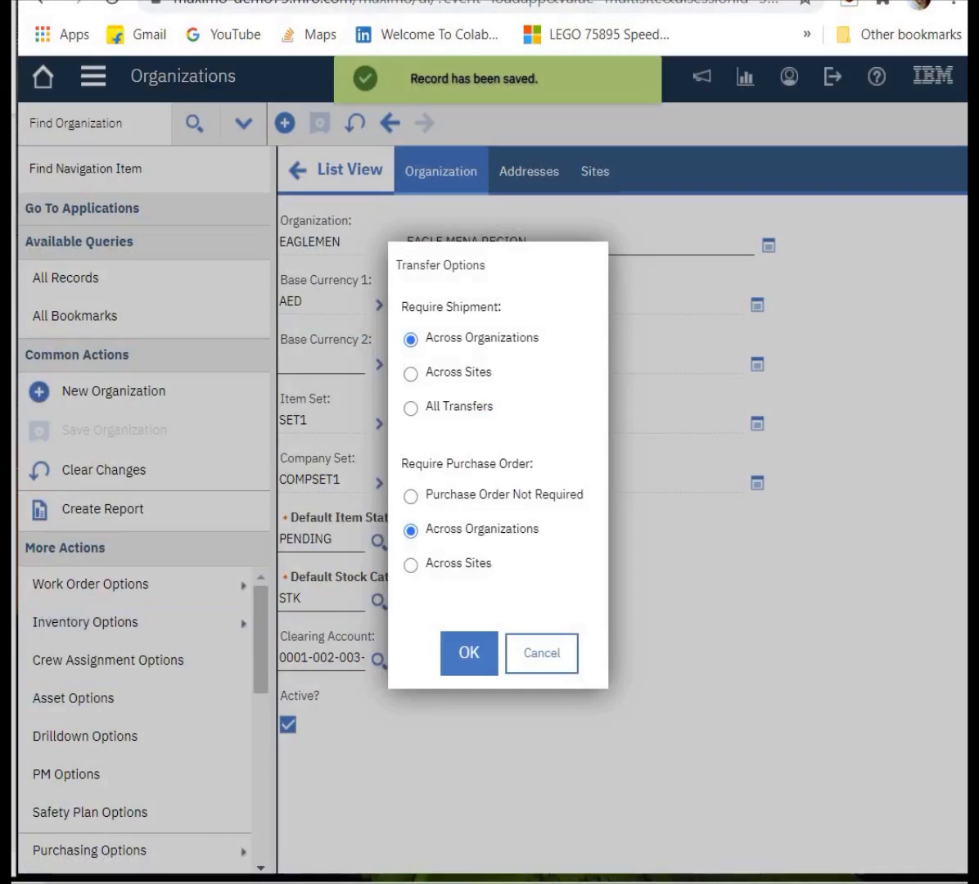
pyautogui.moveTo(539, 337); pyautogui.dragTo(425, 337)
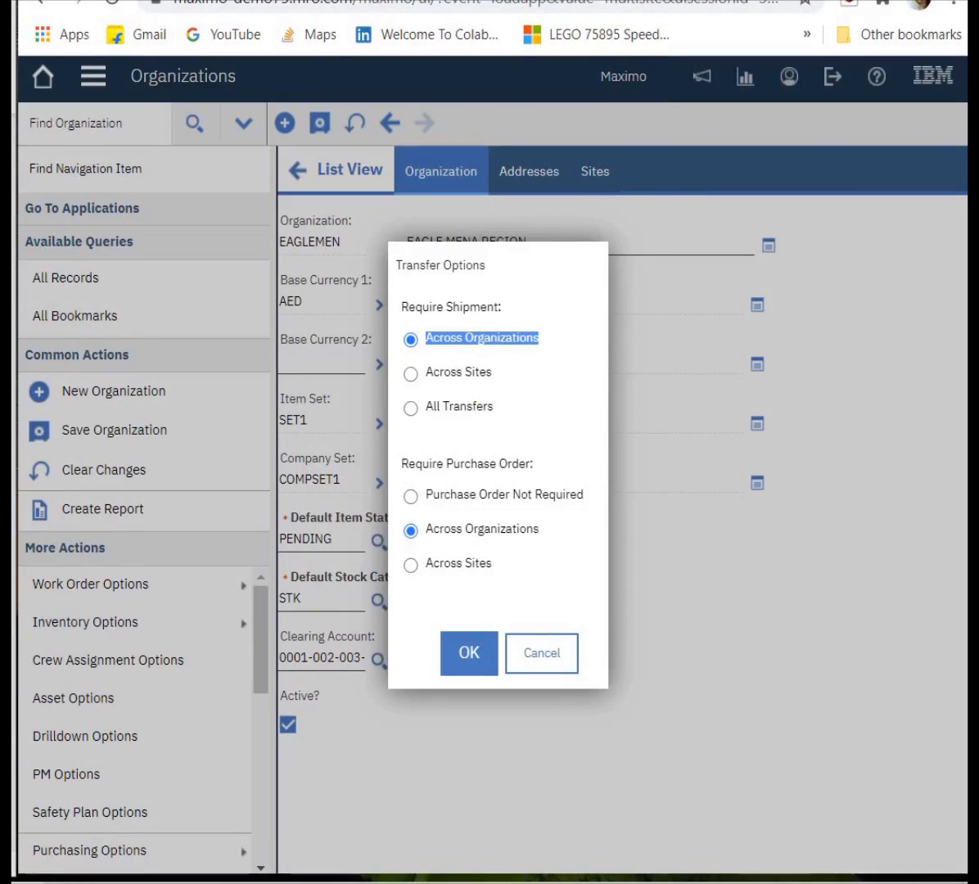
pyautogui.click(498, 356)
pyautogui.moveTo(540, 529); pyautogui.dragTo(425, 529)
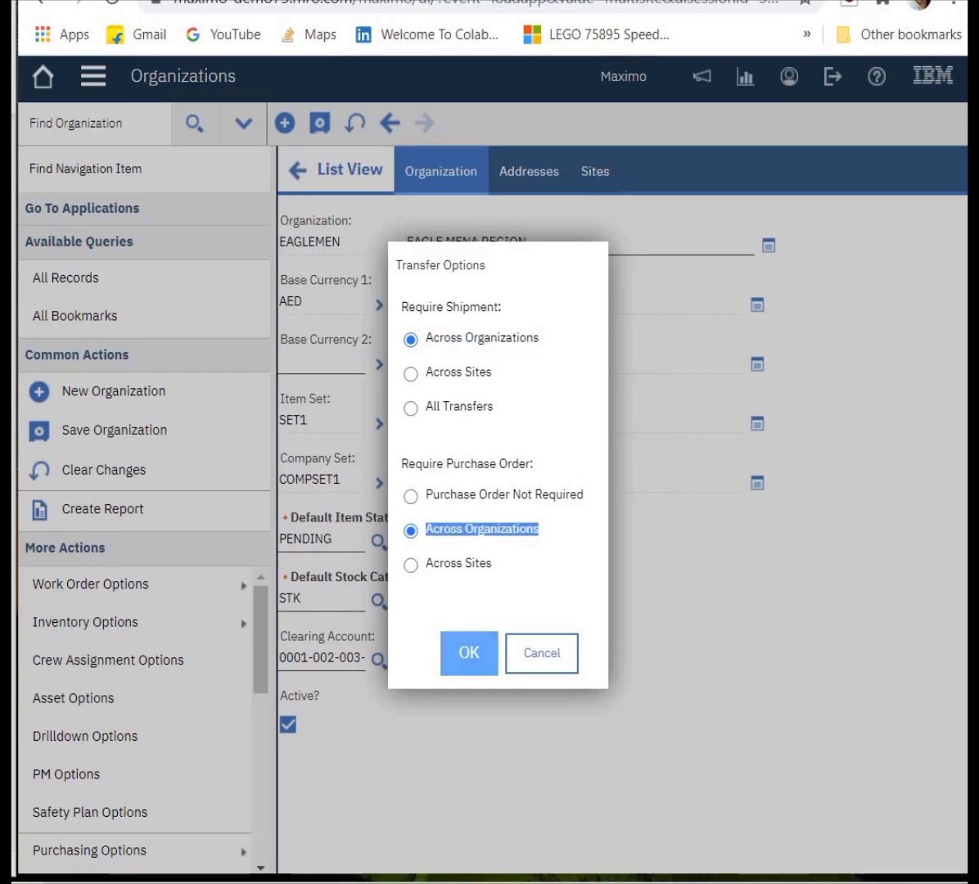
pyautogui.click(469, 653)
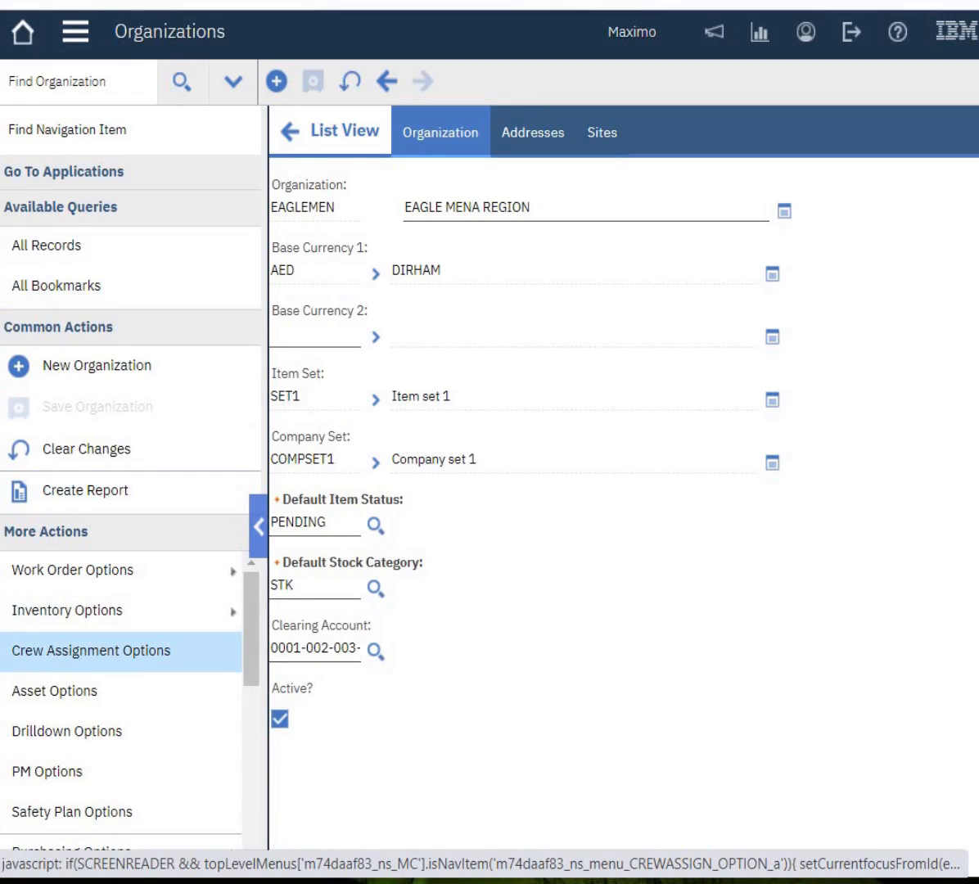
# Review the availability factor in the crew assignment options, and accept it.
pyautogui.click(91, 650)
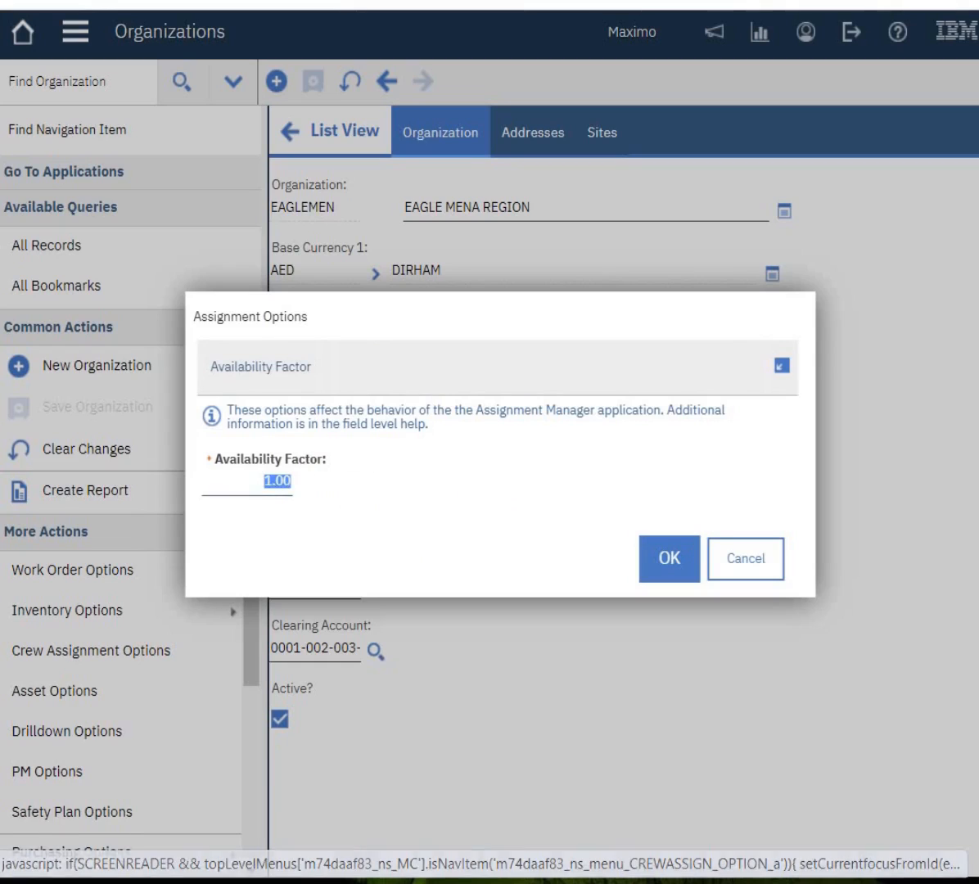
pyautogui.click(264, 481)
pyautogui.doubleClick(263, 482)
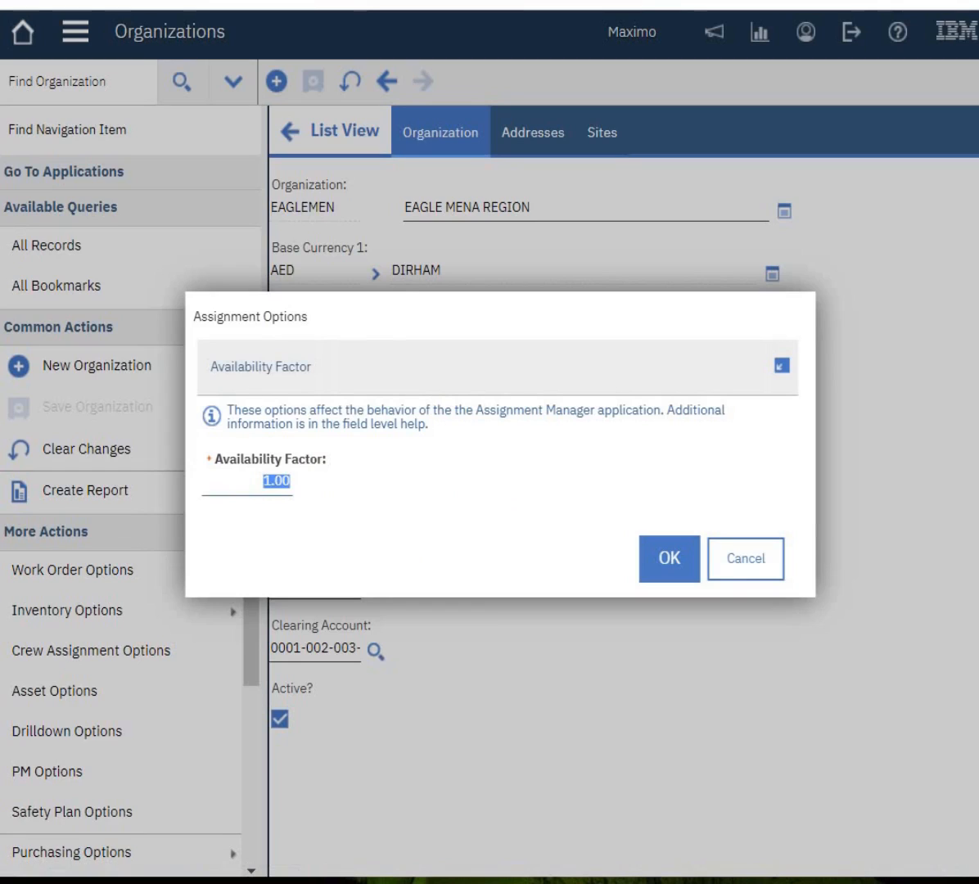
pyautogui.click(669, 558)
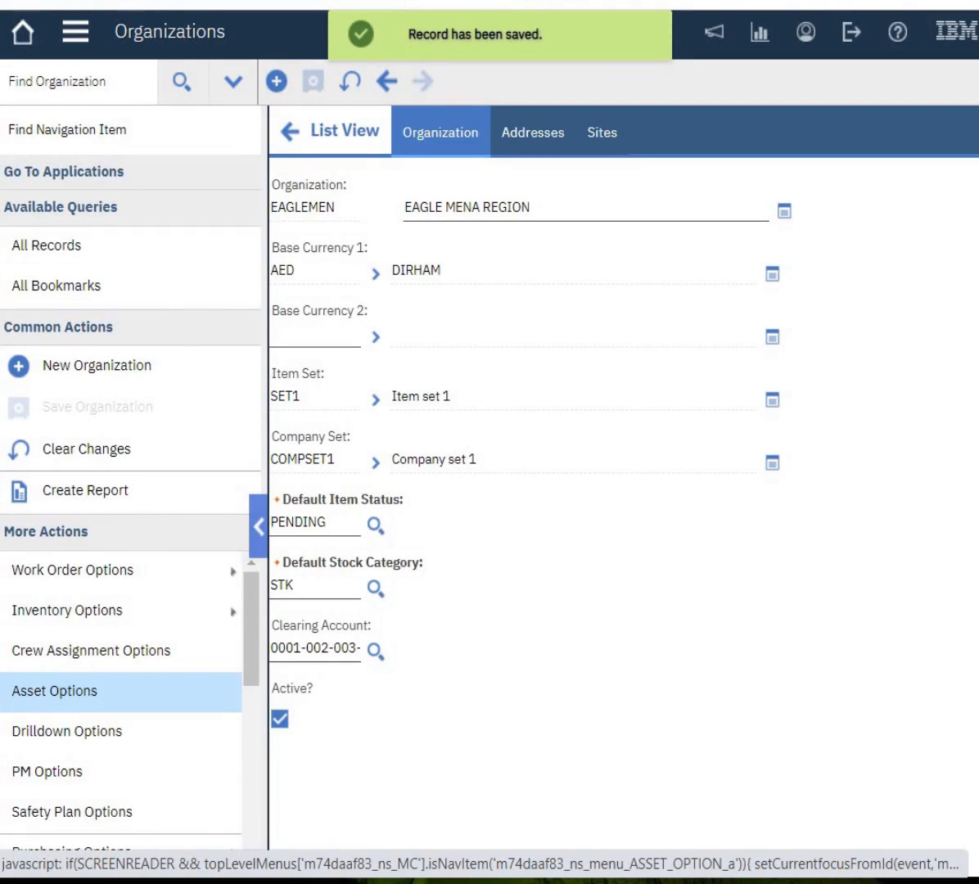
# Review which status change records asset history in the asset options, and accept the setting.
pyautogui.click(55, 690)
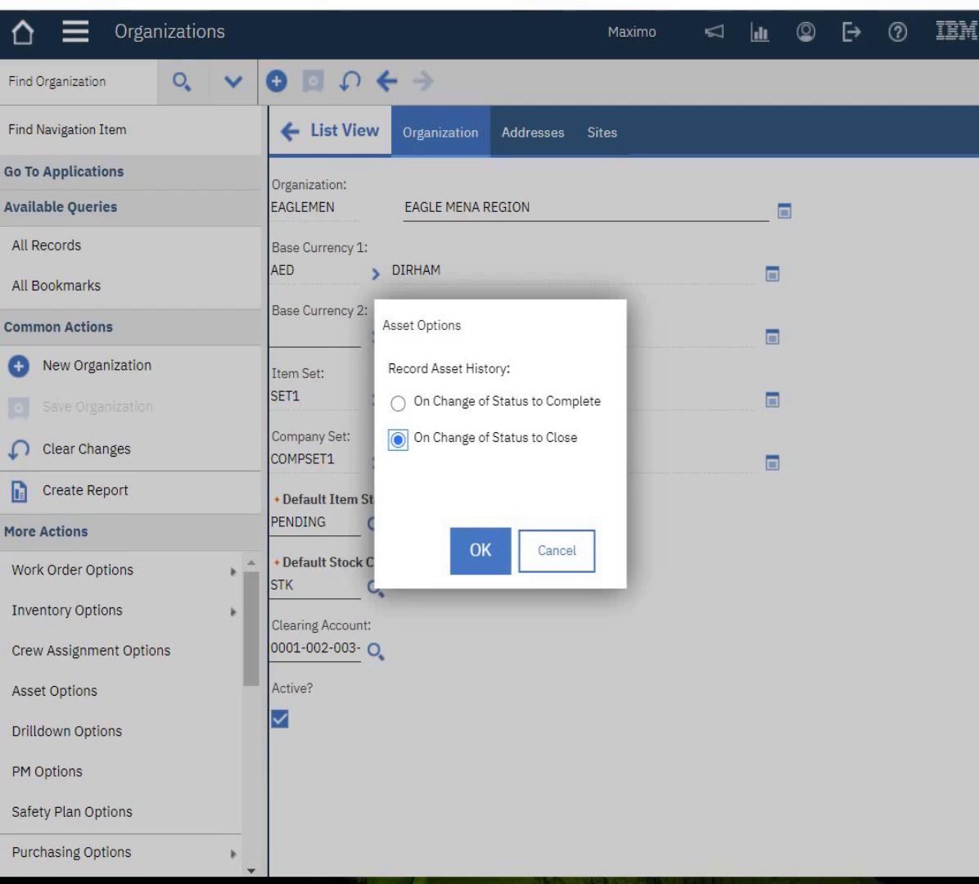
pyautogui.moveTo(571, 438); pyautogui.dragTo(492, 438)
pyautogui.click(480, 550)
pyautogui.moveTo(123, 570)
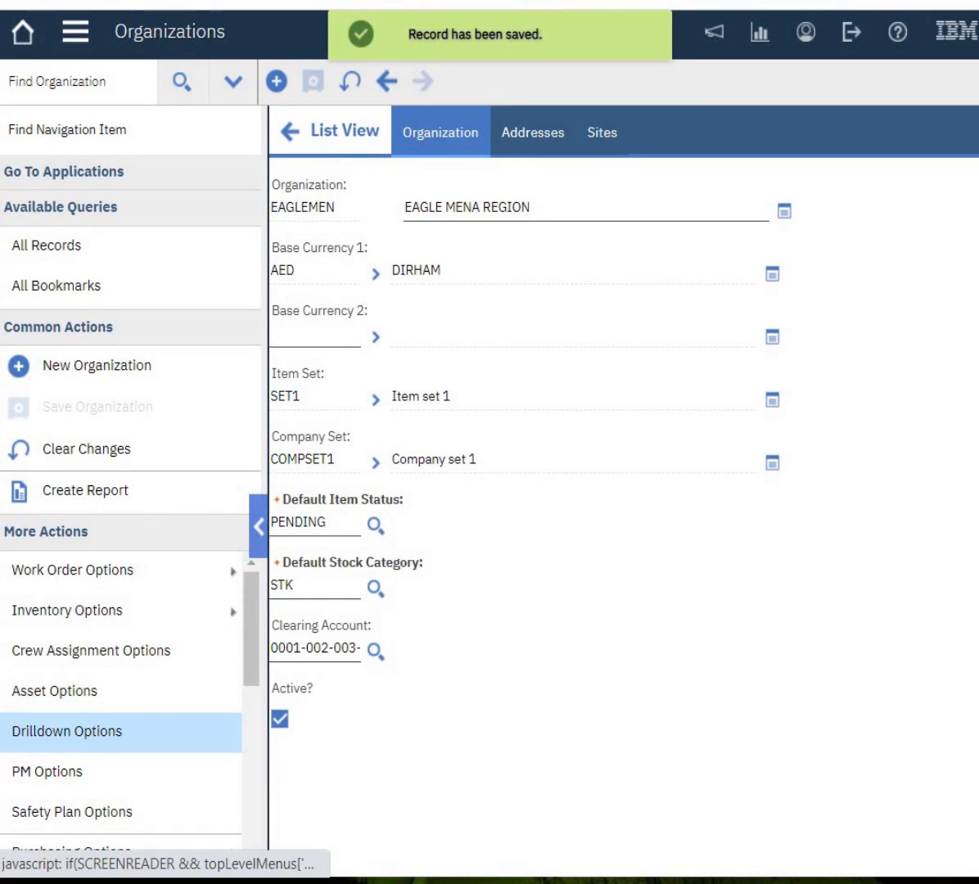
# Review the top-level asset setting in the drilldown options, and accept it.
pyautogui.click(67, 730)
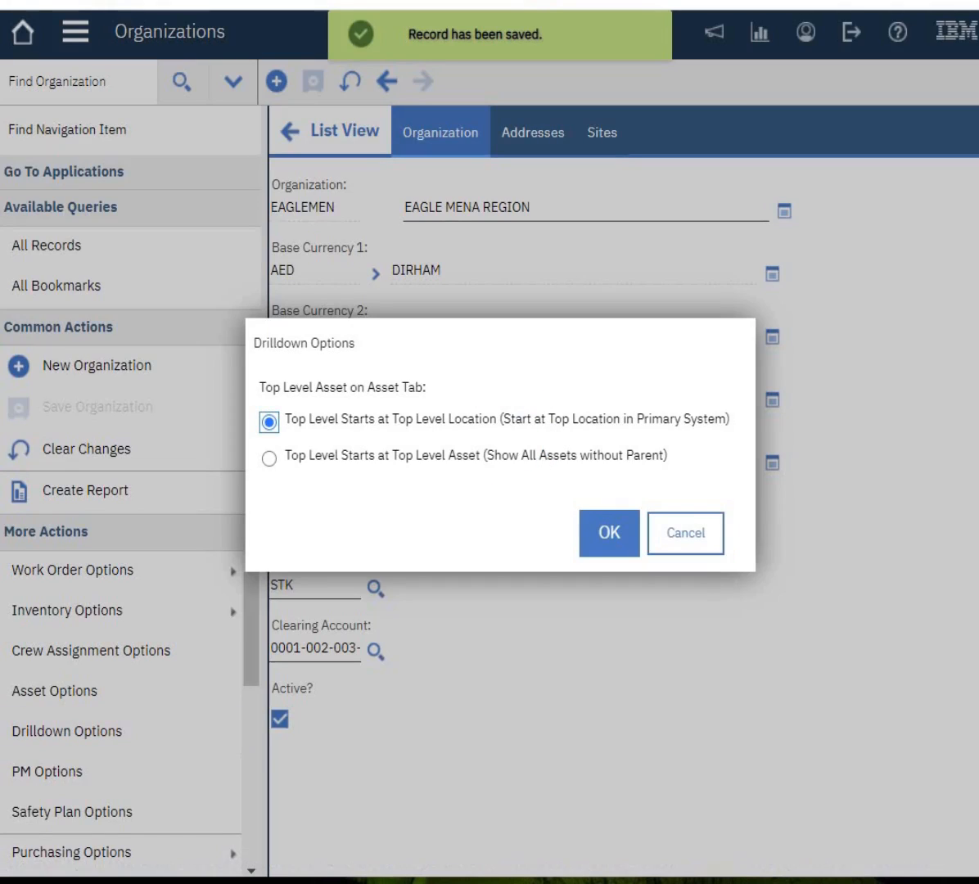
pyautogui.moveTo(729, 419); pyautogui.dragTo(275, 392)
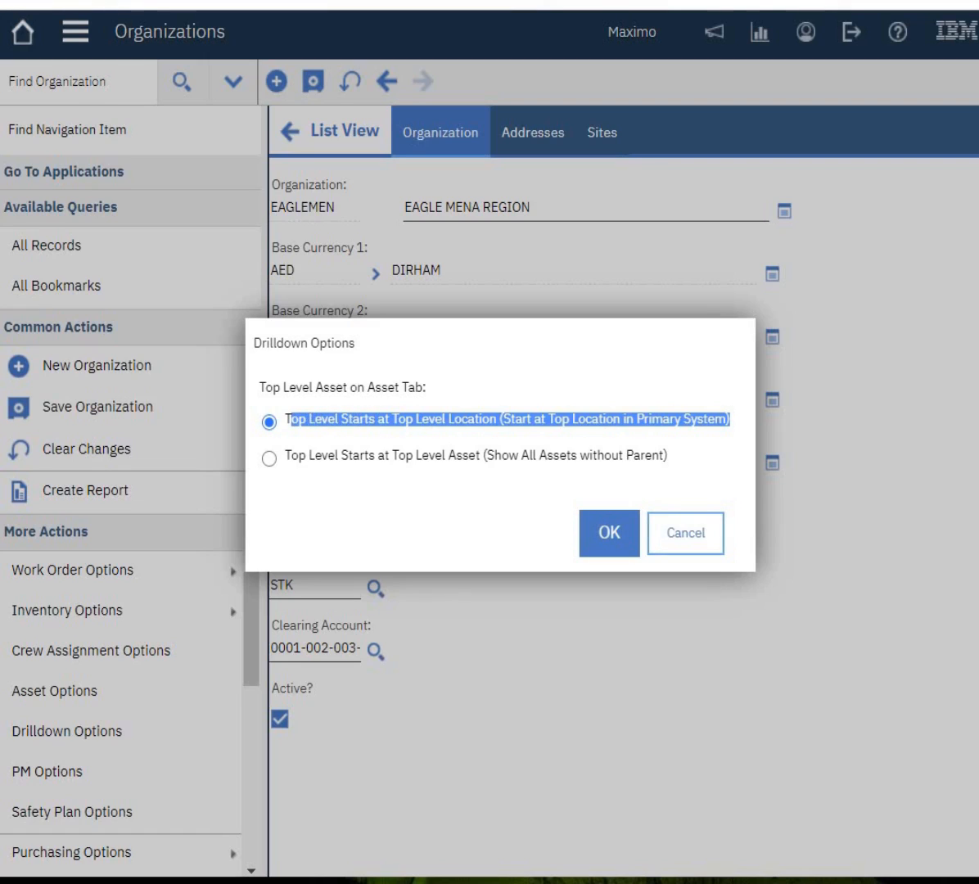
pyautogui.click(609, 533)
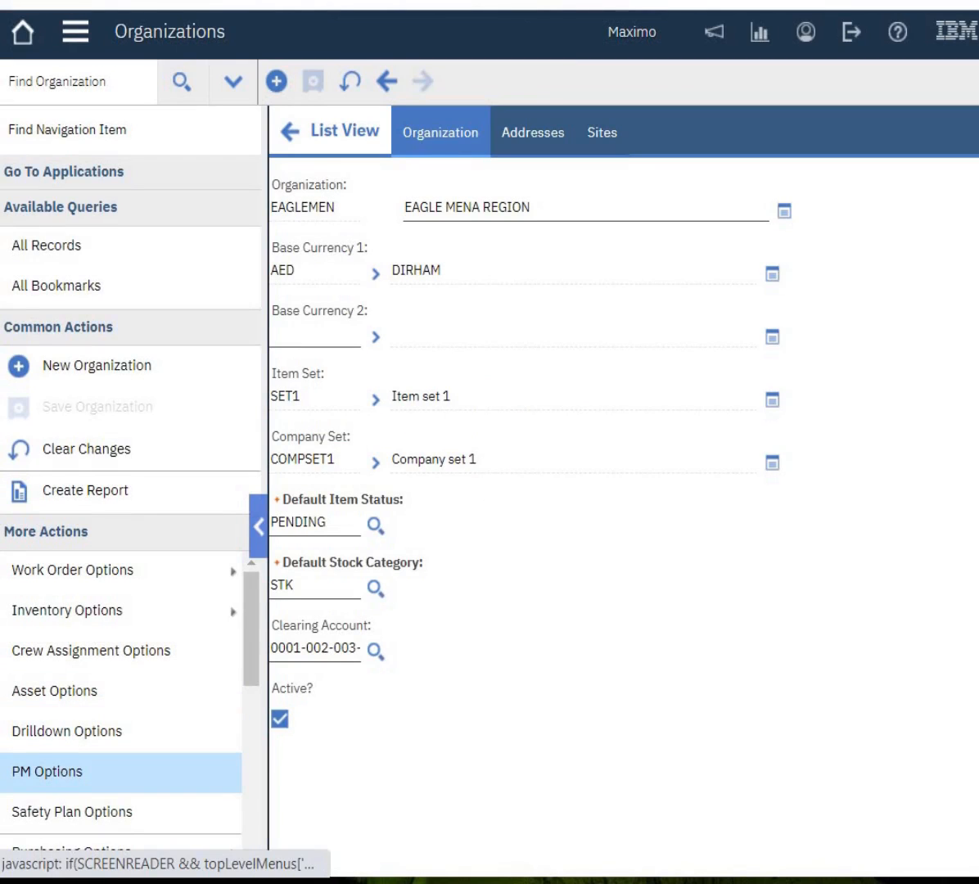
# In the UAE site's PM options, set work order generation to 15 days past the current date and disable Use Frequency Criteria.
pyautogui.click(46, 771)
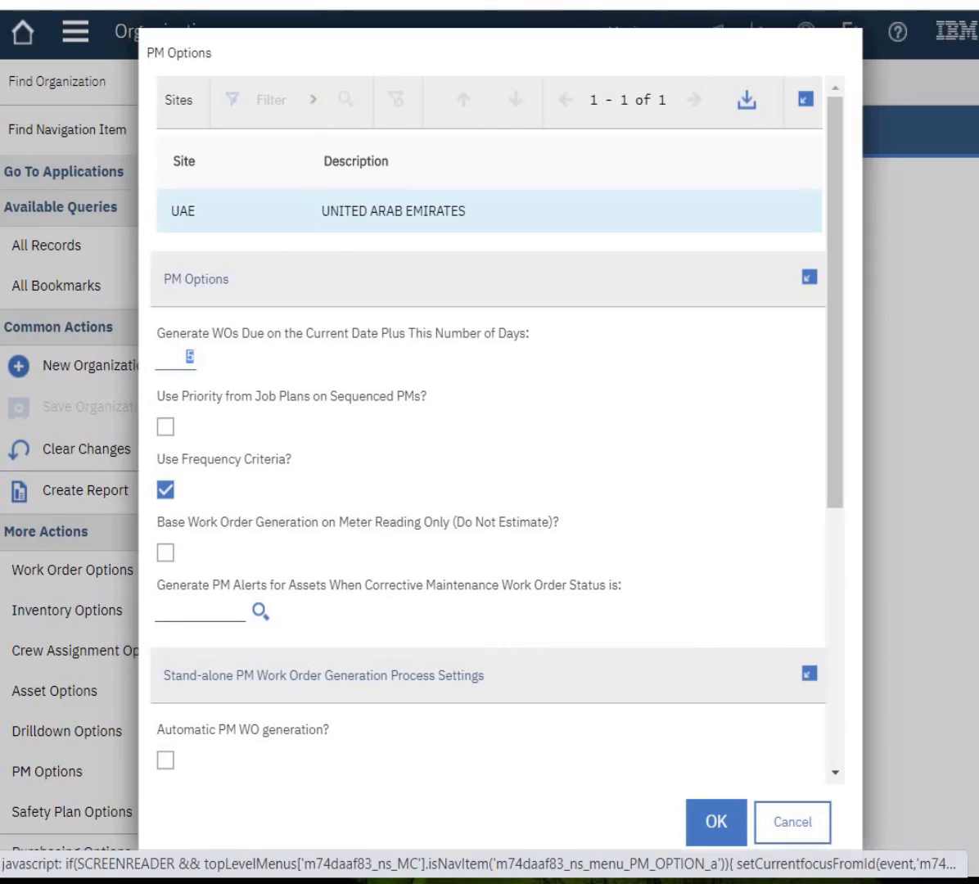
pyautogui.click(189, 357)
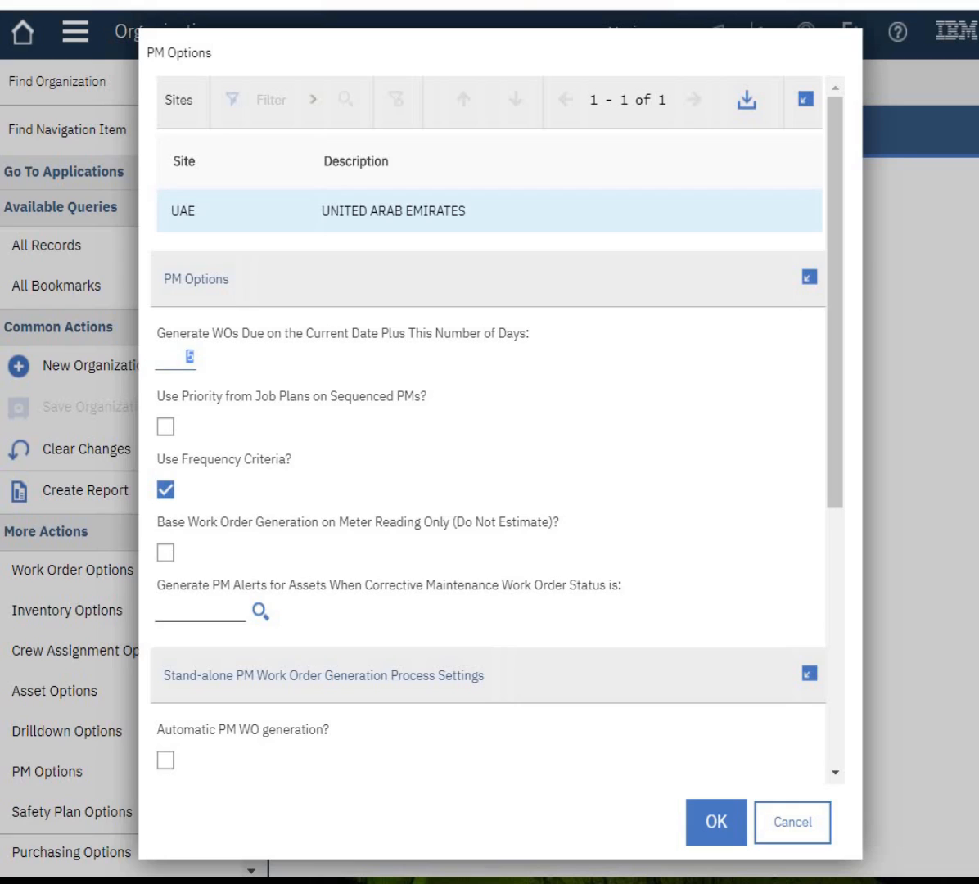
pyautogui.write('1')
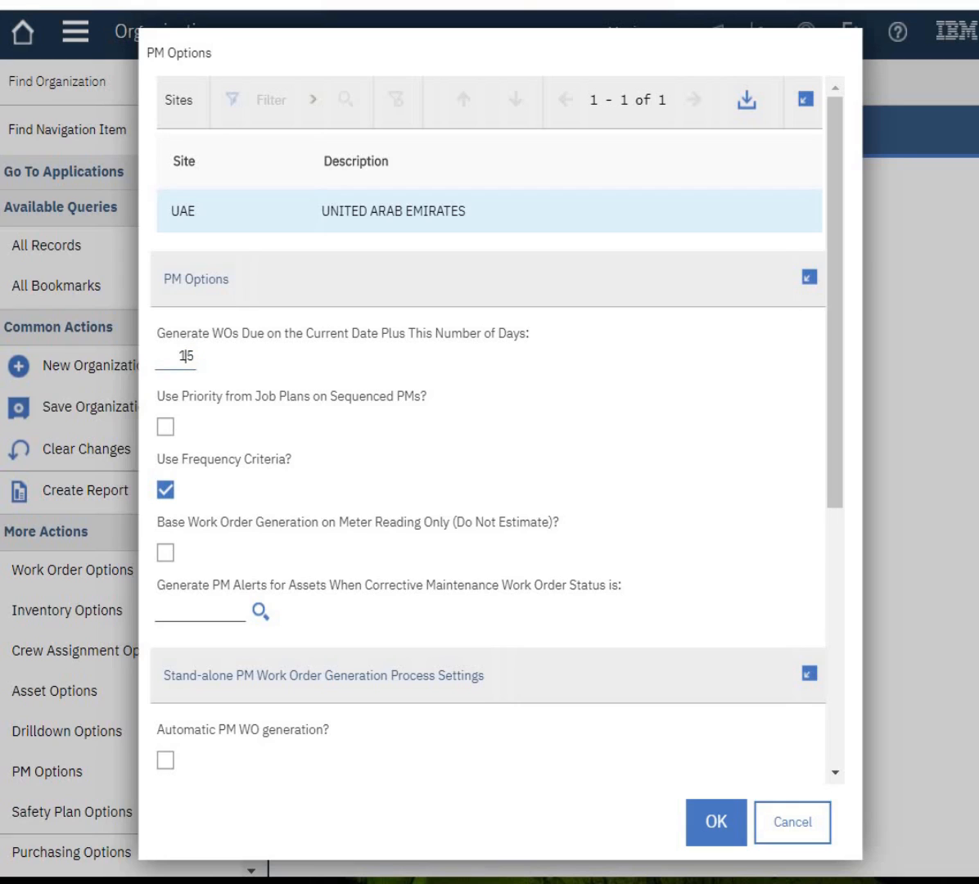
pyautogui.click(165, 489)
pyautogui.click(166, 489)
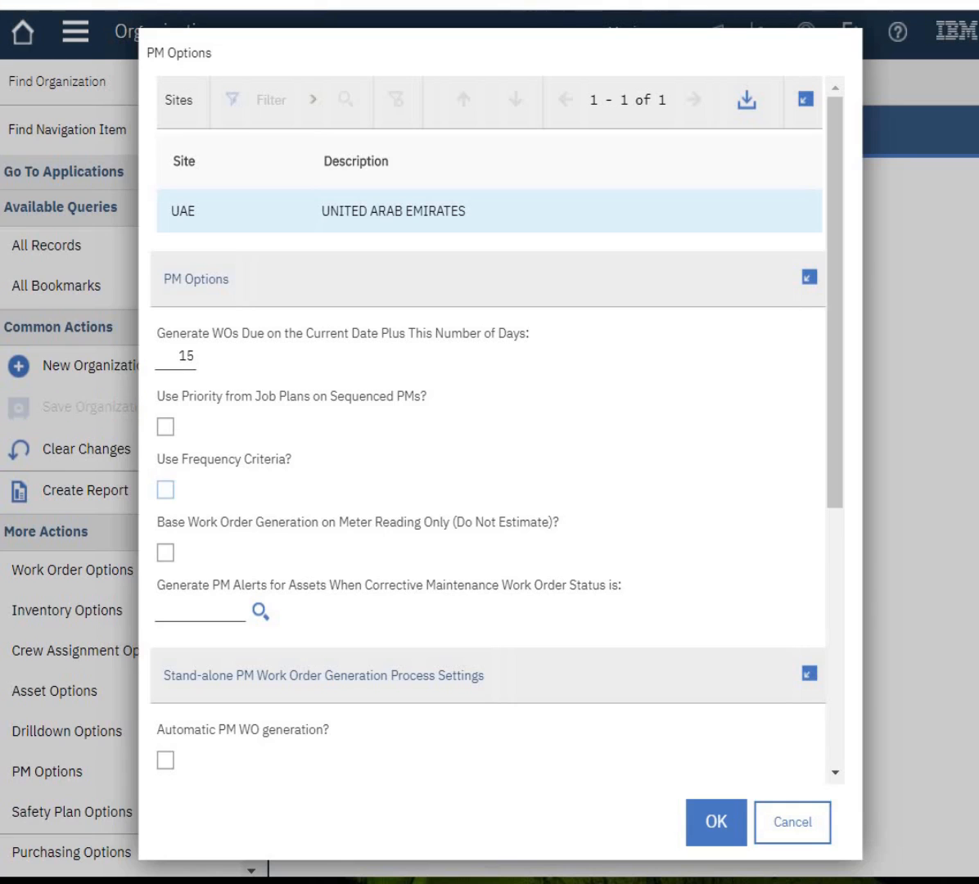
# Review the automatic MeasurePoint work order generation and action limit settings, and accept the PM options.
pyautogui.scroll(-5, 491, 426)
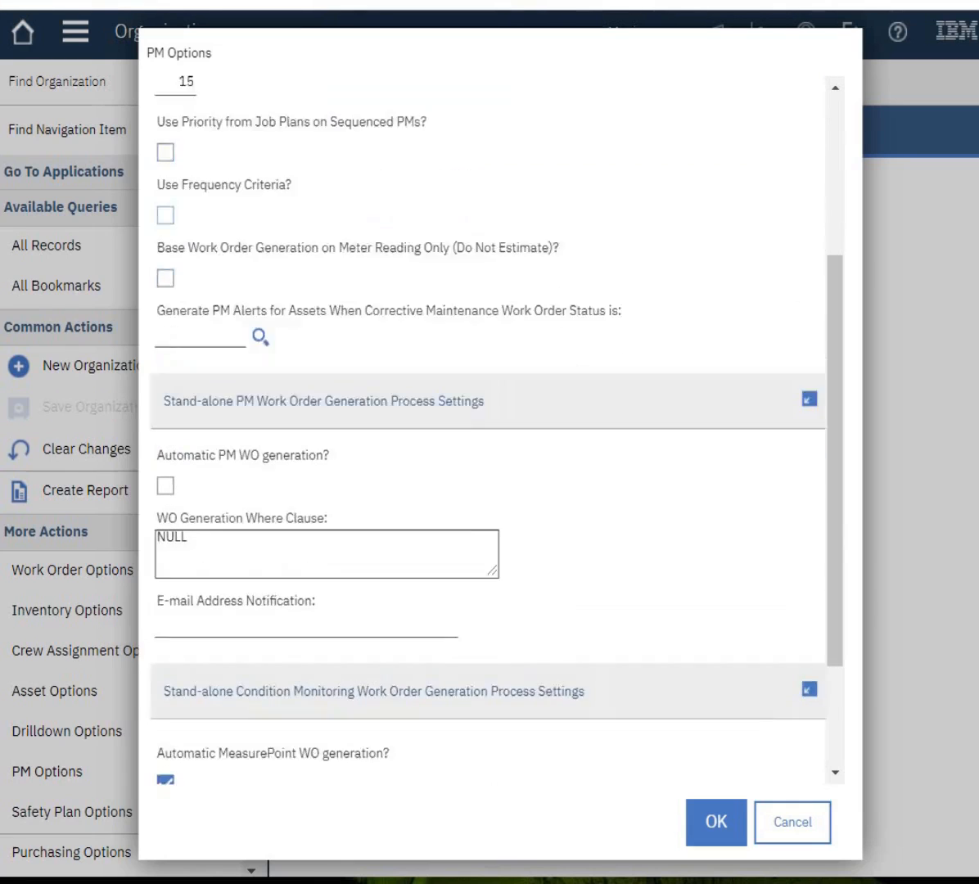
pyautogui.click(166, 618)
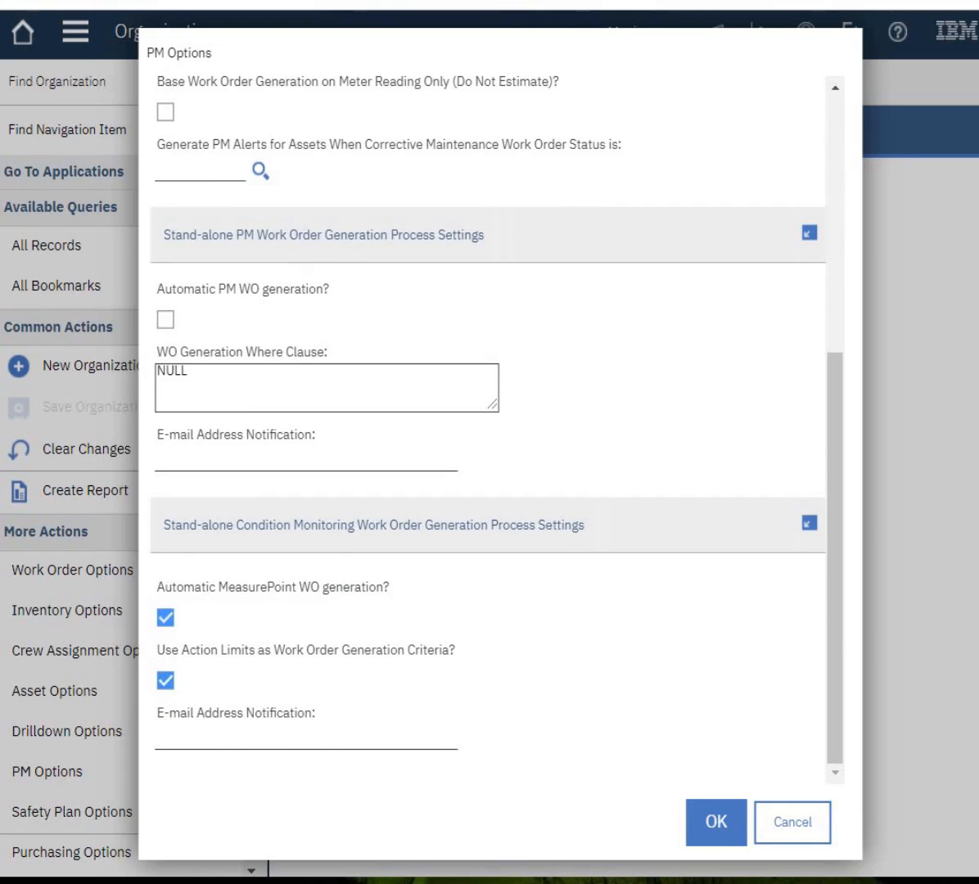
pyautogui.click(166, 681)
pyautogui.click(166, 681)
pyautogui.click(716, 821)
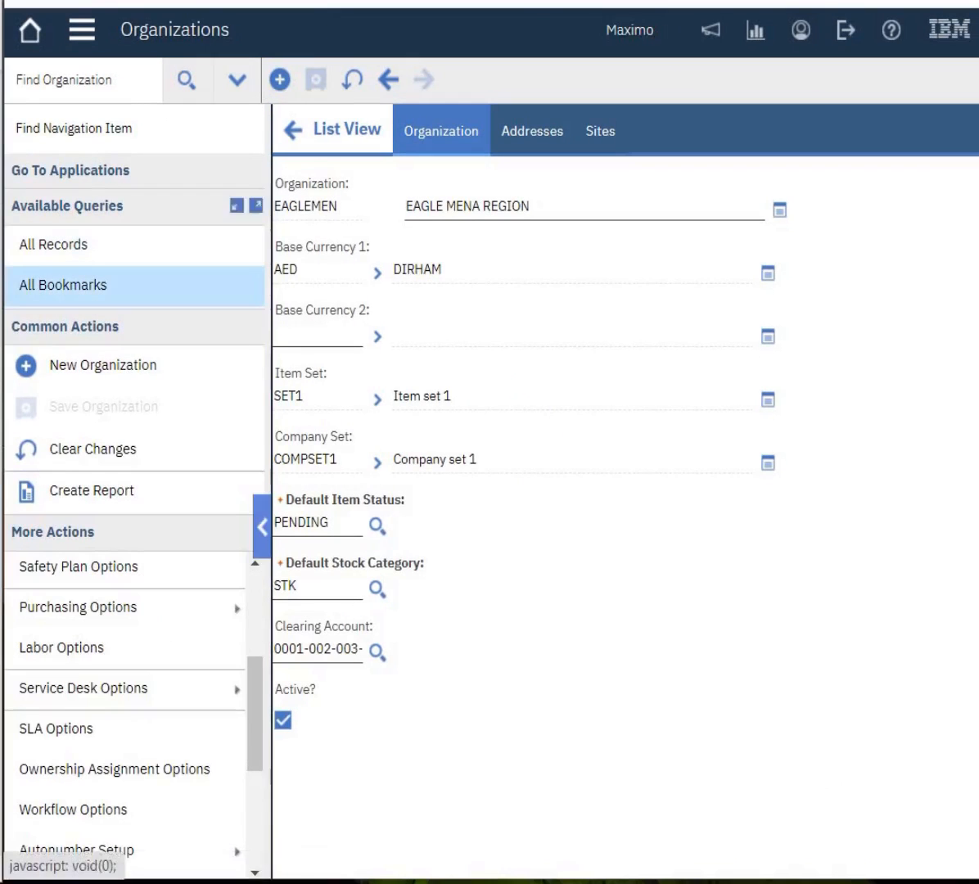
# In the PO options, review the PR conversion approval requirement and disable closing PR/RFQs once all their lines are copied.
pyautogui.moveTo(123, 607)
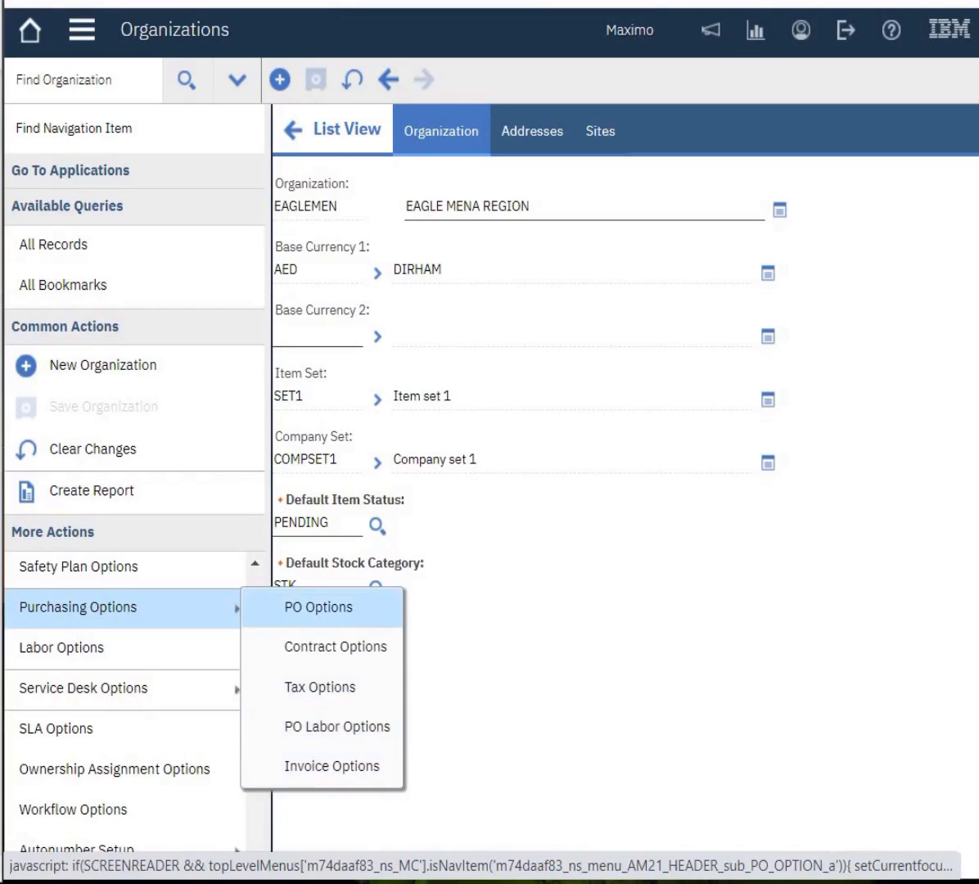
pyautogui.click(319, 606)
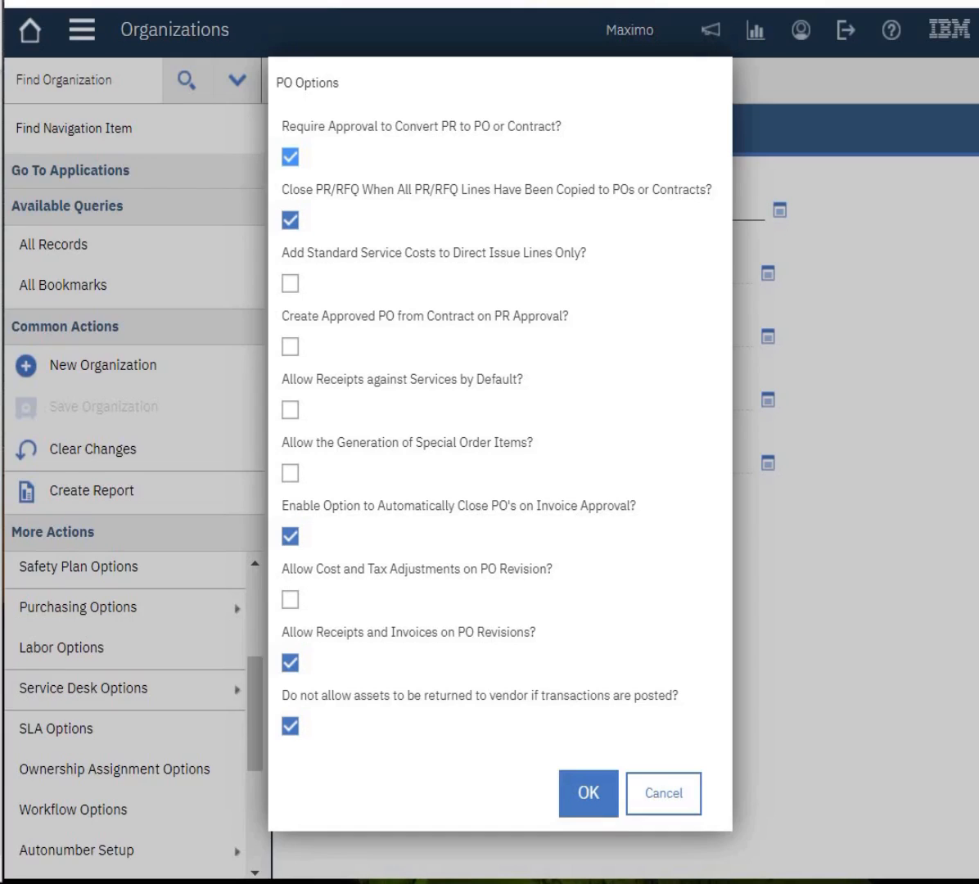
pyautogui.moveTo(561, 127); pyautogui.dragTo(278, 127)
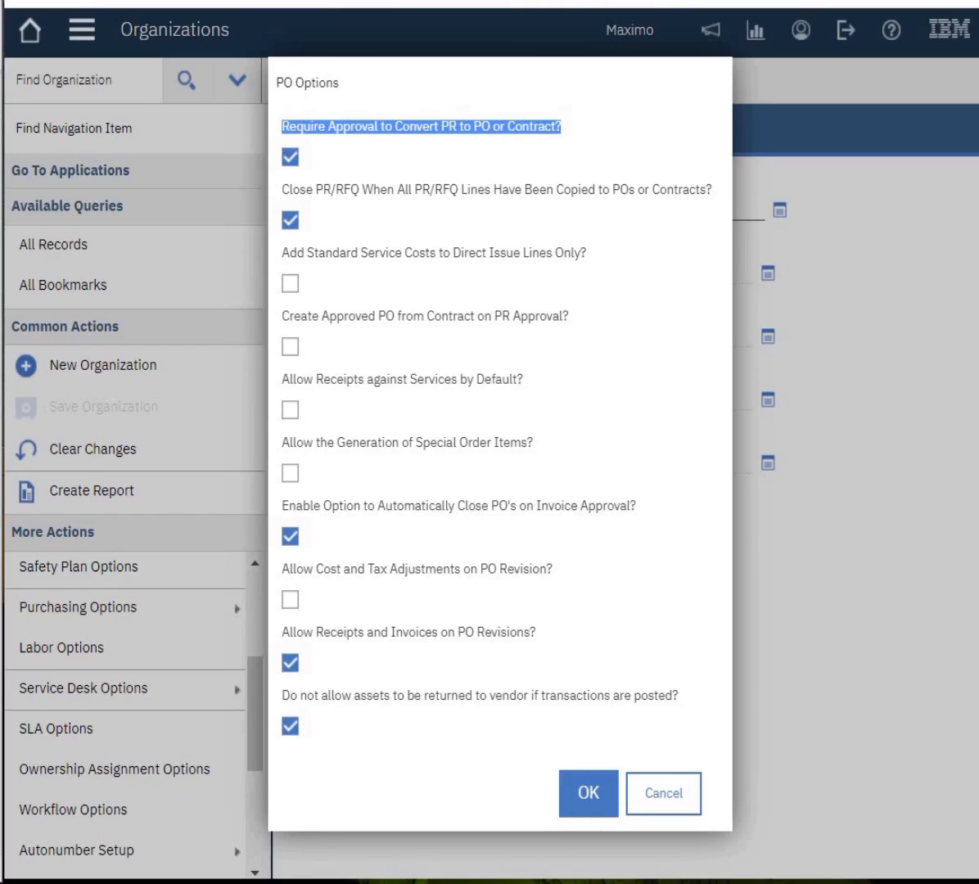
pyautogui.moveTo(706, 189); pyautogui.dragTo(508, 189)
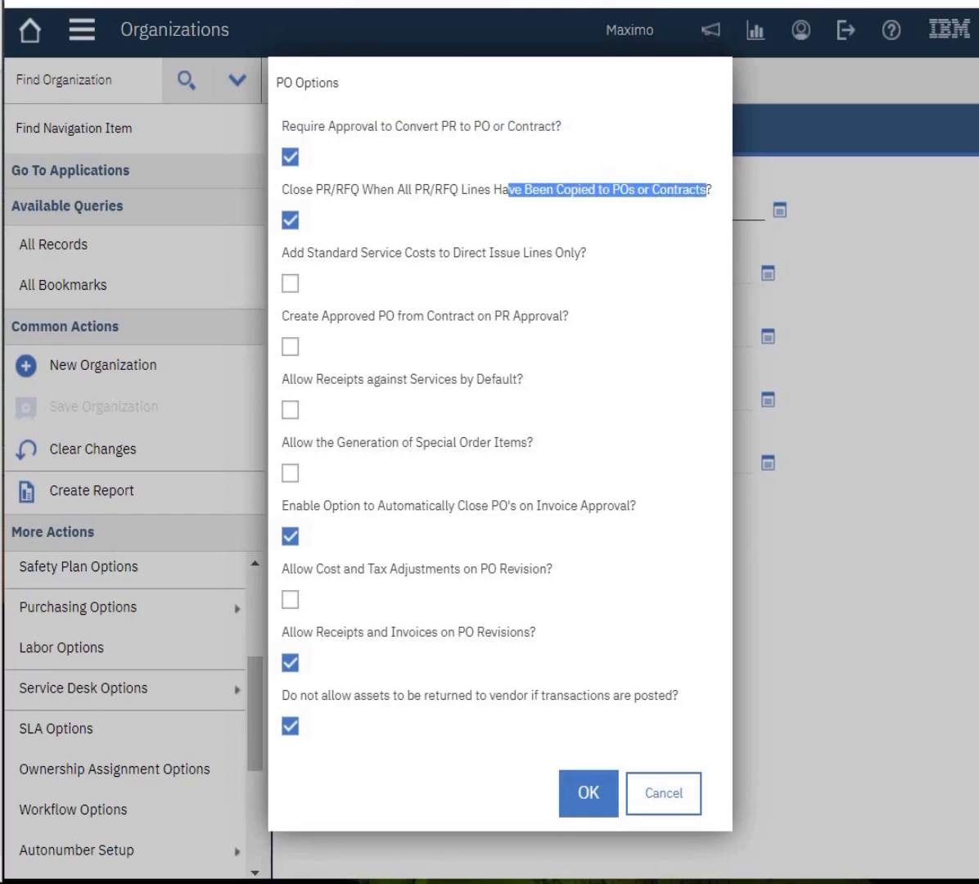
pyautogui.moveTo(508, 189); pyautogui.dragTo(292, 189)
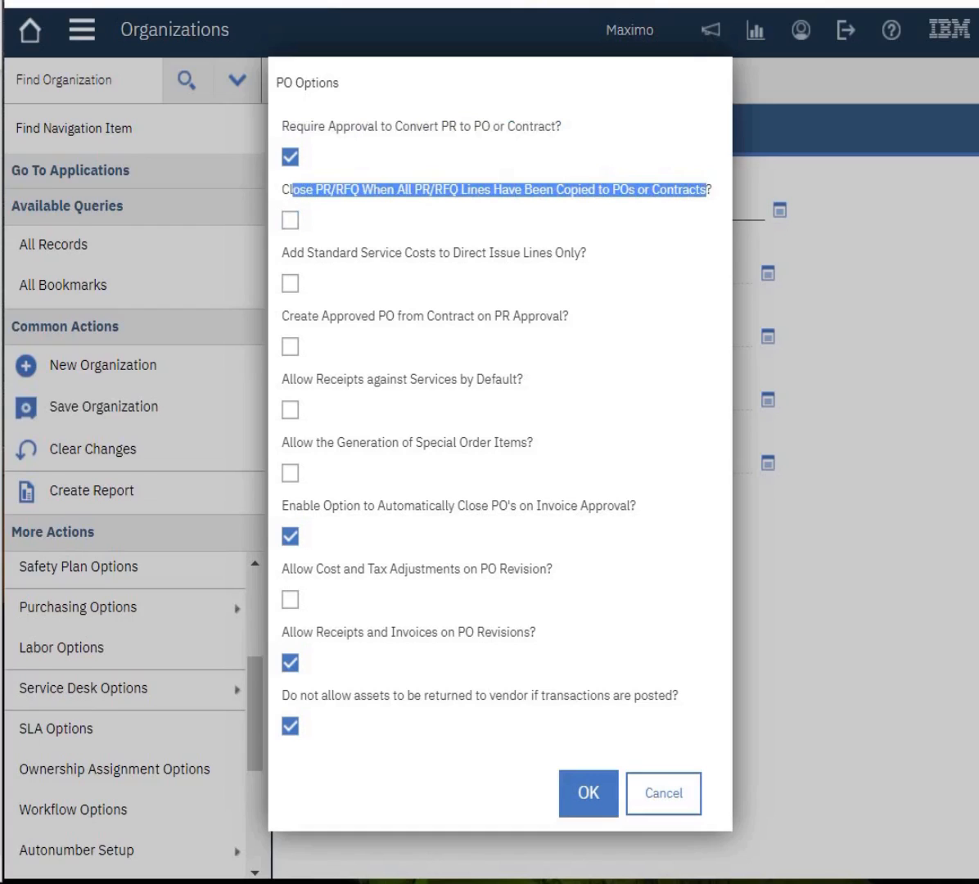
# Toggle automatic PO closing on invoice approval, review the PO revision and vendor return settings, and accept the PO options.
pyautogui.moveTo(331, 505); pyautogui.dragTo(517, 505)
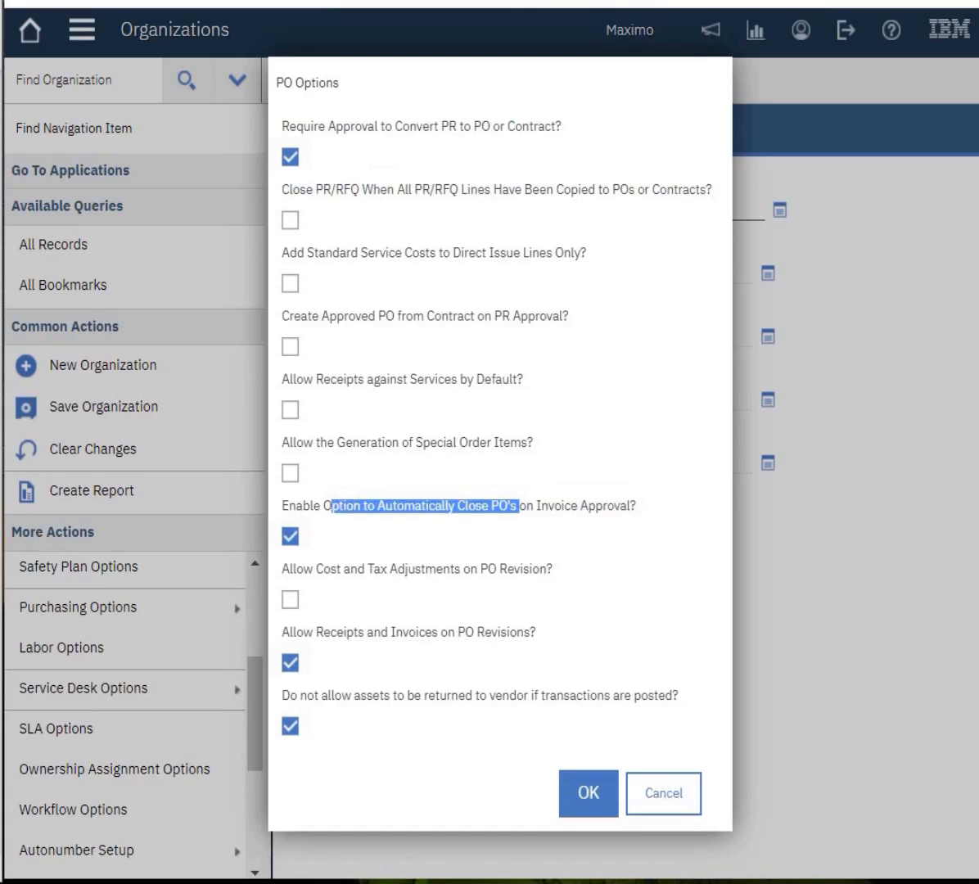
pyautogui.click(290, 536)
pyautogui.click(290, 536)
pyautogui.moveTo(331, 631); pyautogui.dragTo(540, 659)
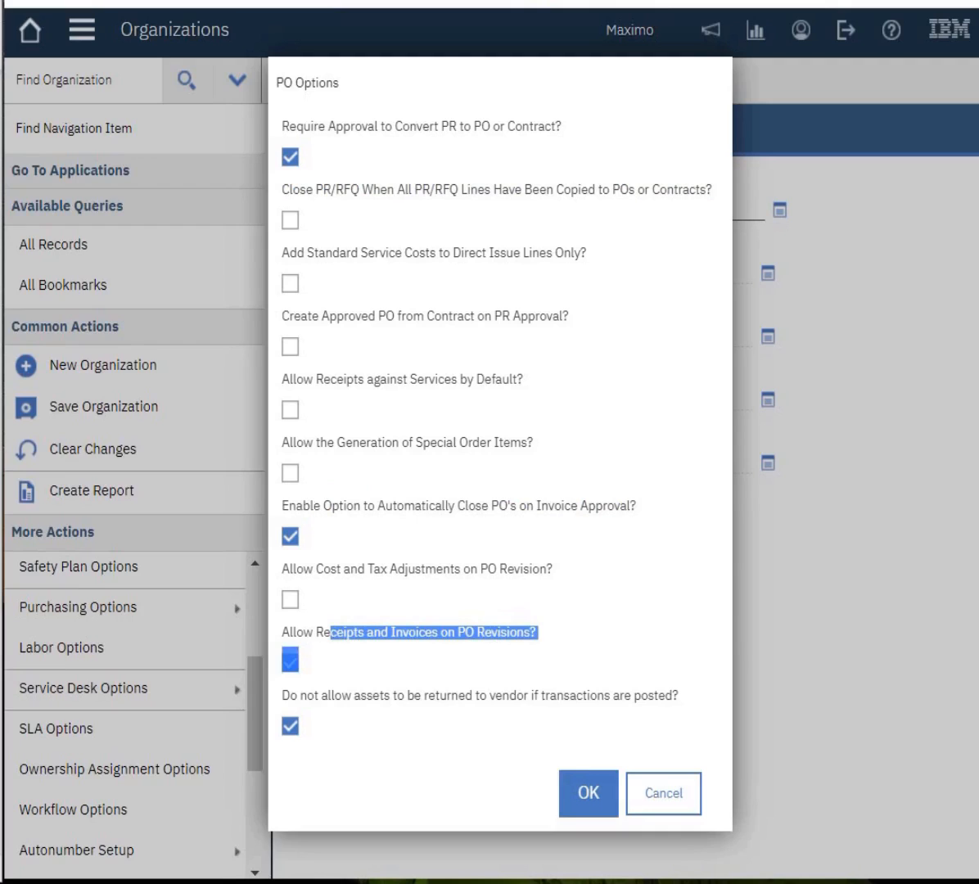
pyautogui.moveTo(352, 695); pyautogui.dragTo(681, 714)
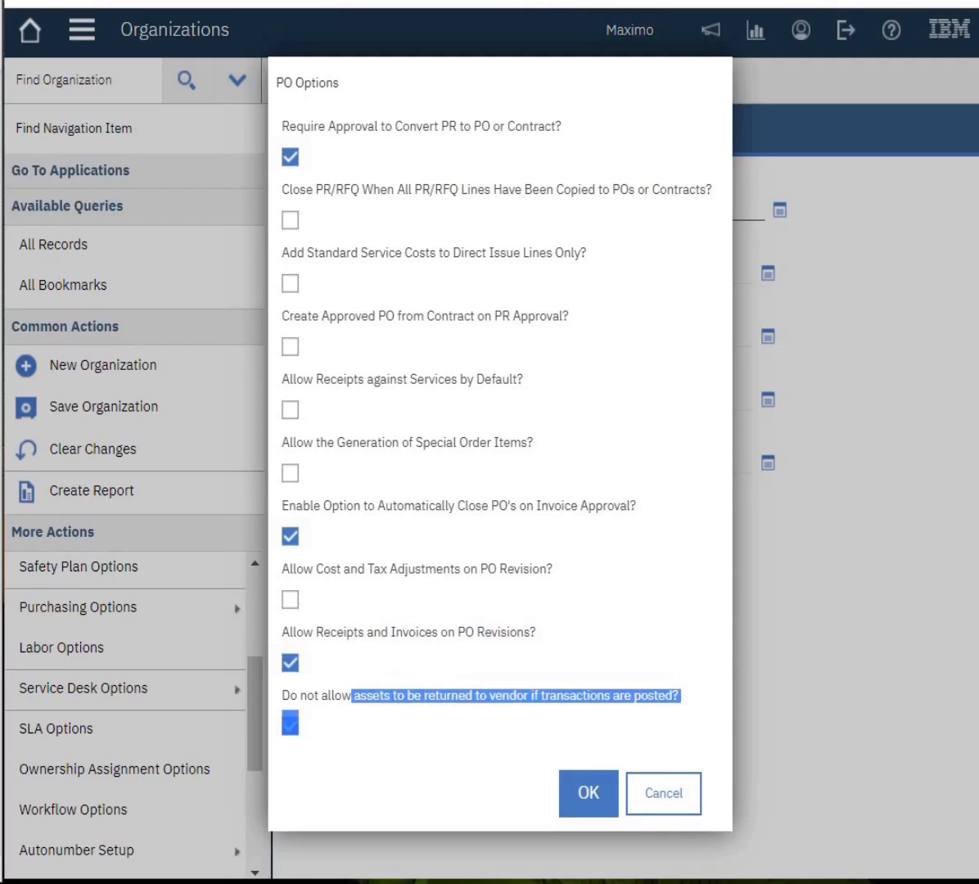
pyautogui.click(290, 536)
pyautogui.click(588, 792)
# In the tax options, add a row for tax type 1 with tax code 5 and description "5% gst".
pyautogui.moveTo(123, 606)
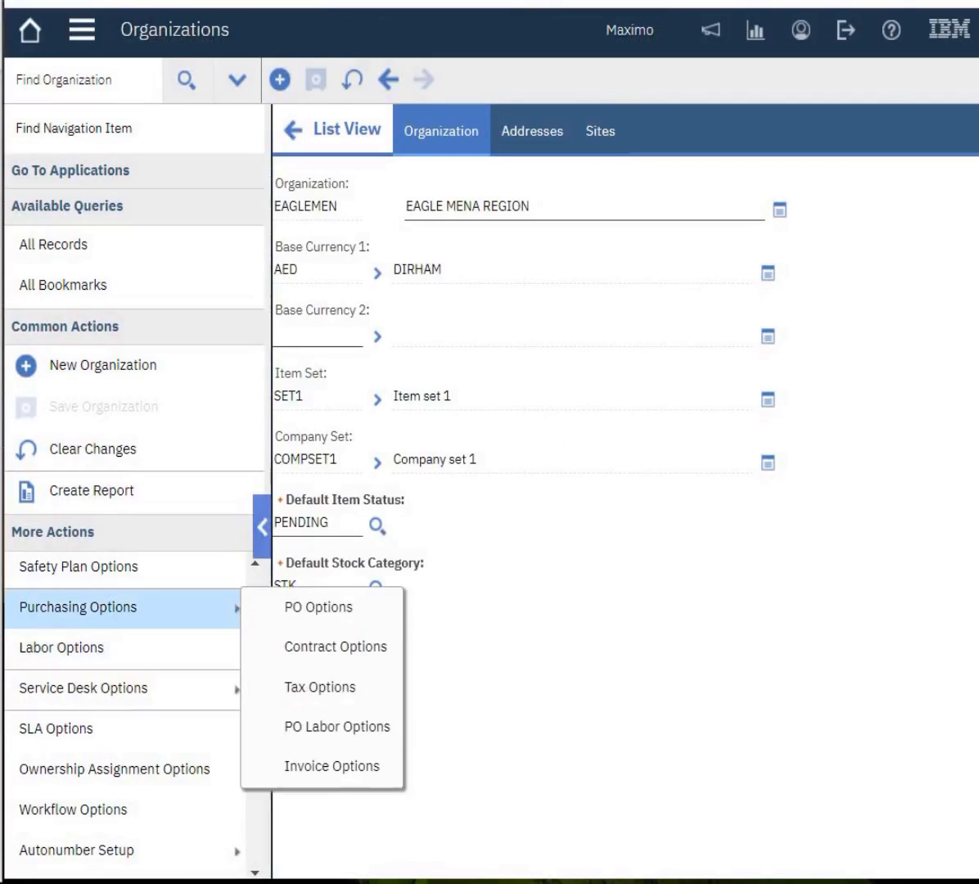
pyautogui.click(324, 733)
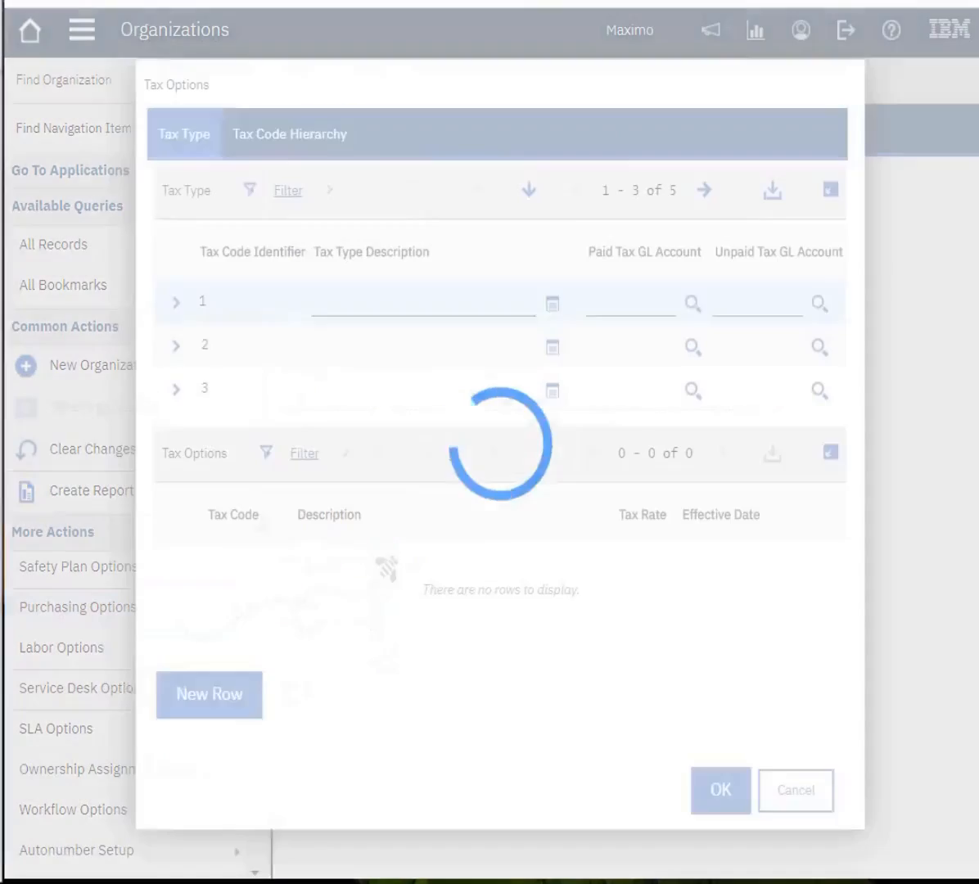
pyautogui.click(209, 694)
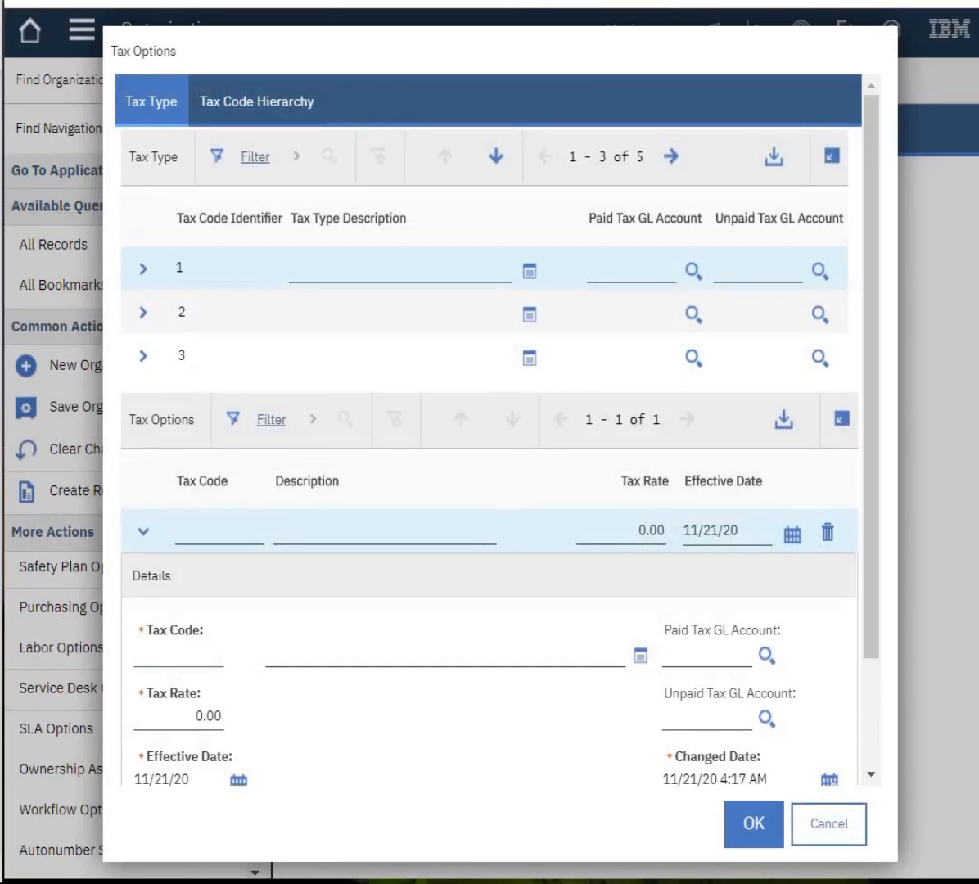
pyautogui.write('5')
pyautogui.press('Tab')
pyautogui.write('5%')
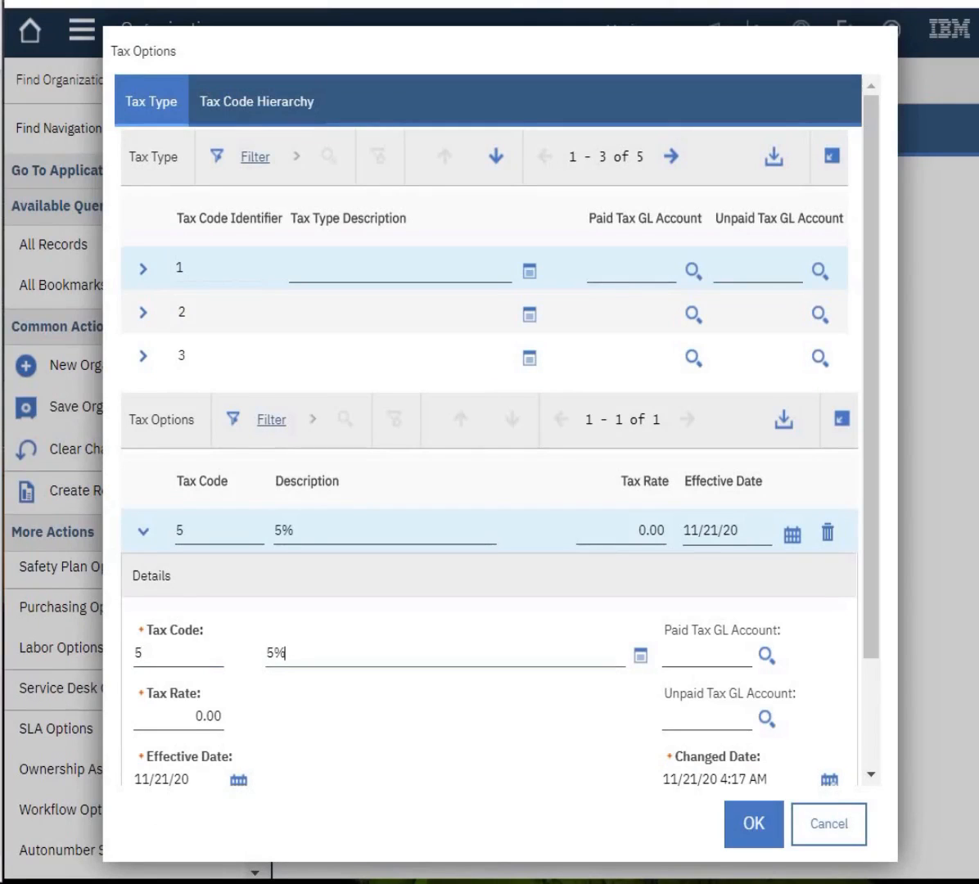
pyautogui.write(' gst')
# Build the new tax code's paid tax GL account from the listed value for each segment, and accept the tax options.
pyautogui.click(707, 656)
pyautogui.click(767, 655)
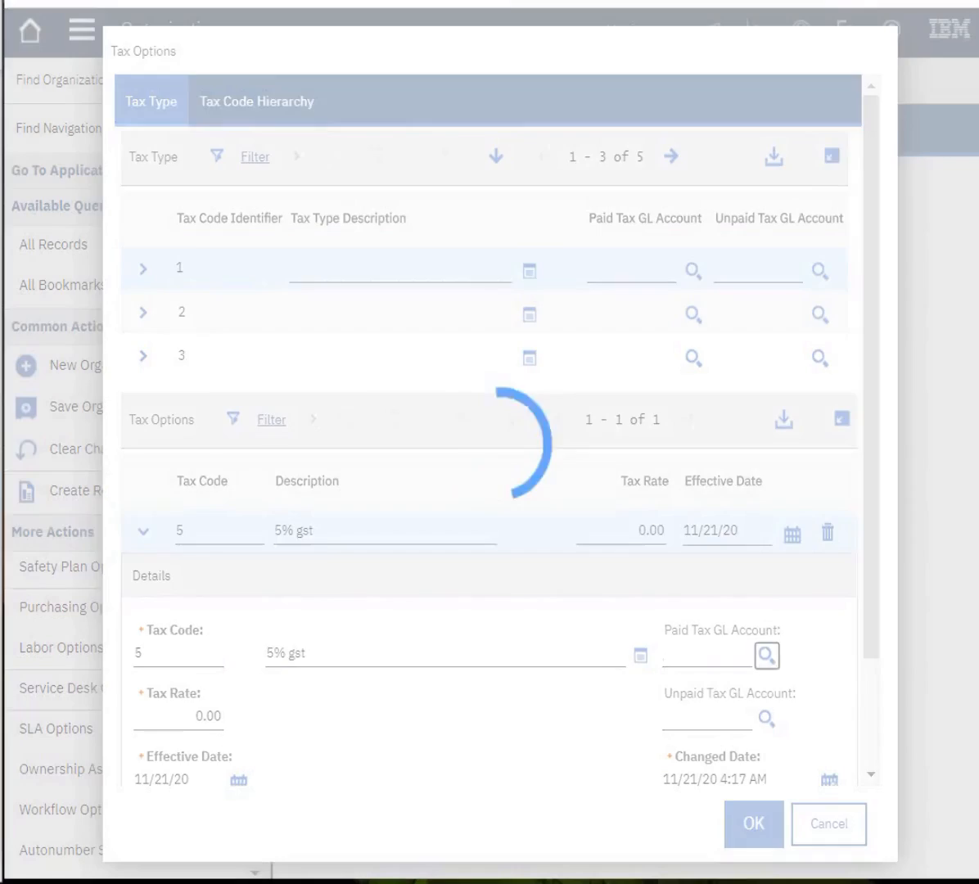
pyautogui.click(218, 616)
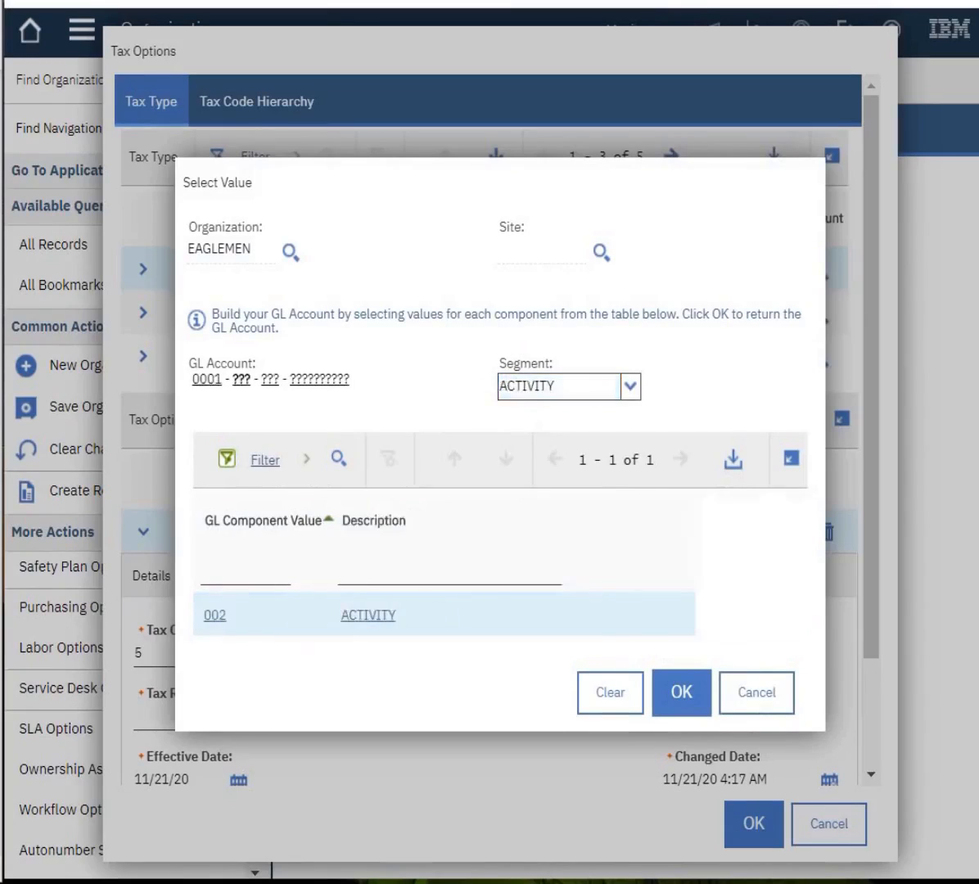
pyautogui.click(216, 616)
pyautogui.click(216, 616)
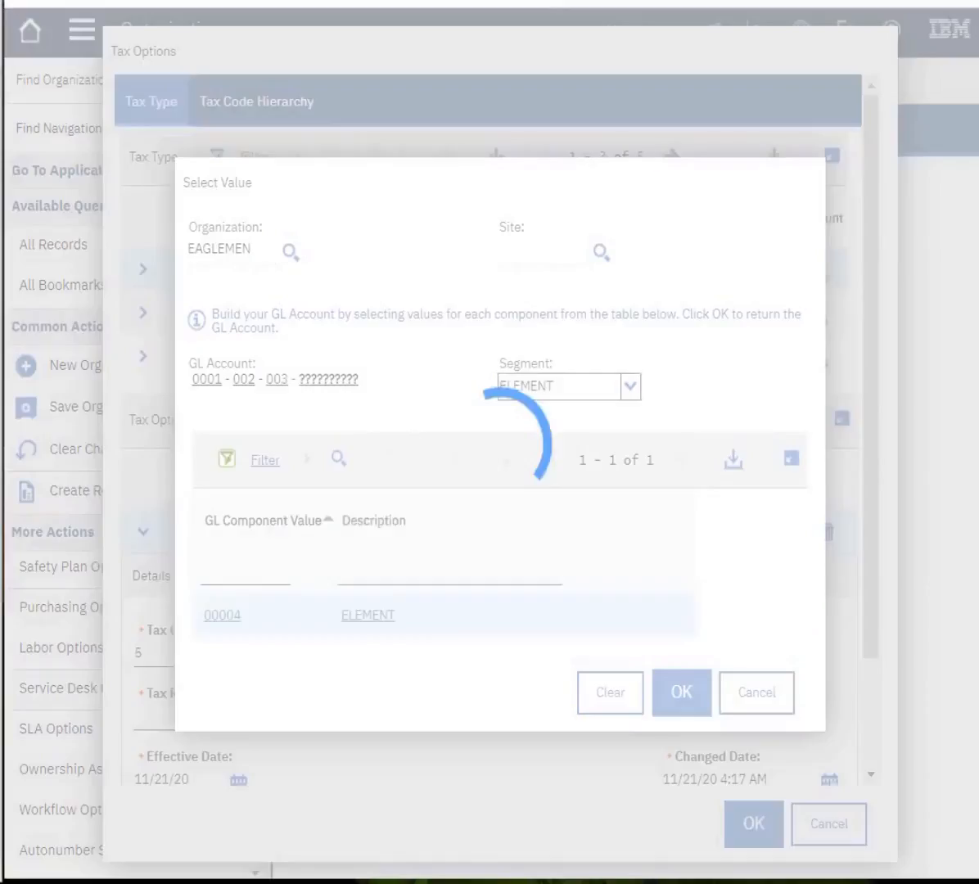
pyautogui.click(216, 615)
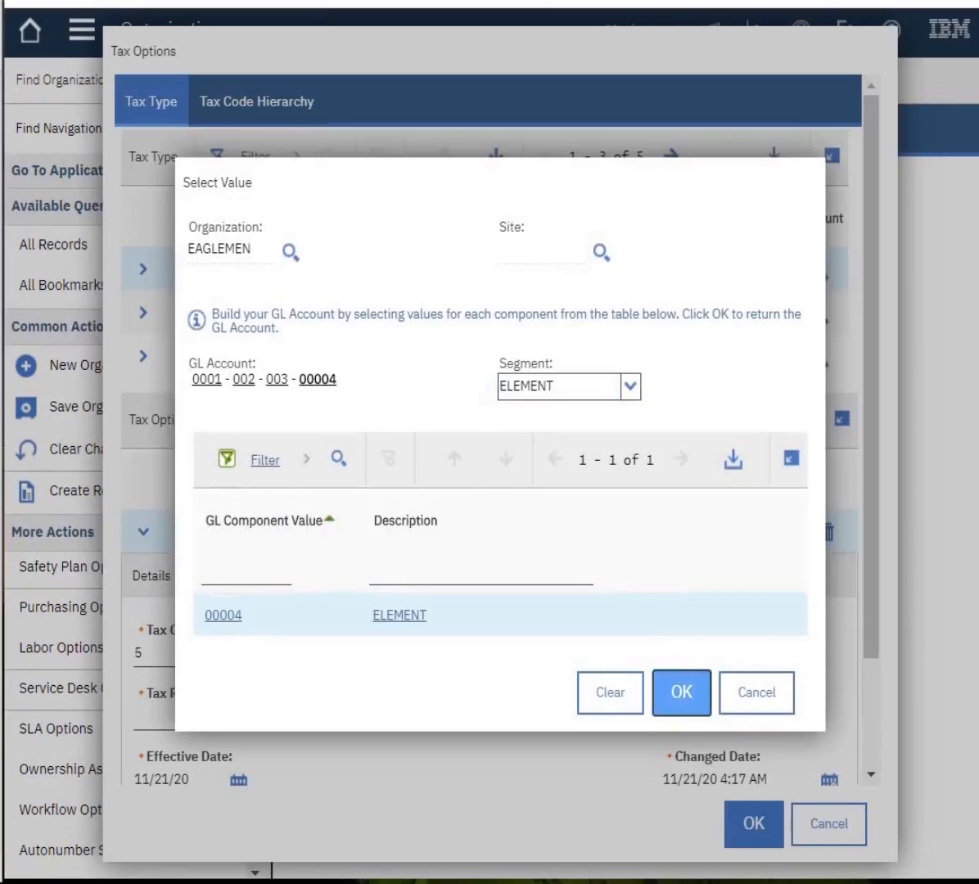
pyautogui.click(681, 693)
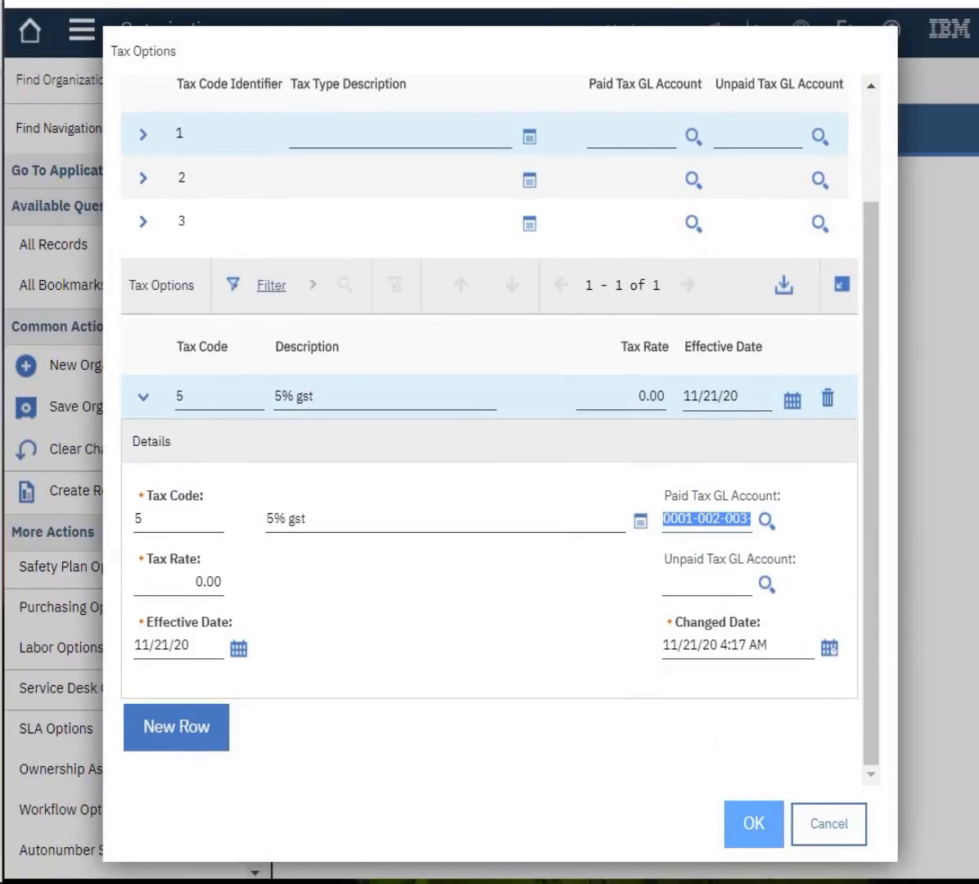
pyautogui.click(752, 822)
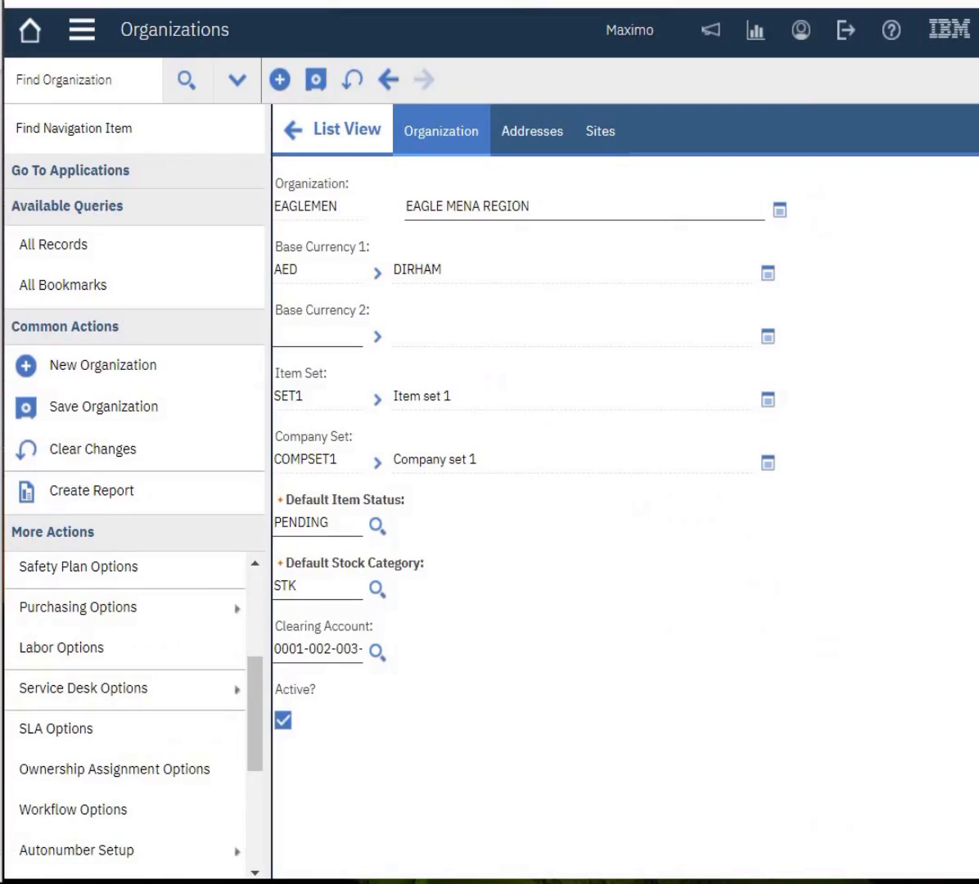
# Review the PO labor option that requires a PO to approve inside labor, and cancel without changing it.
pyautogui.moveTo(123, 606)
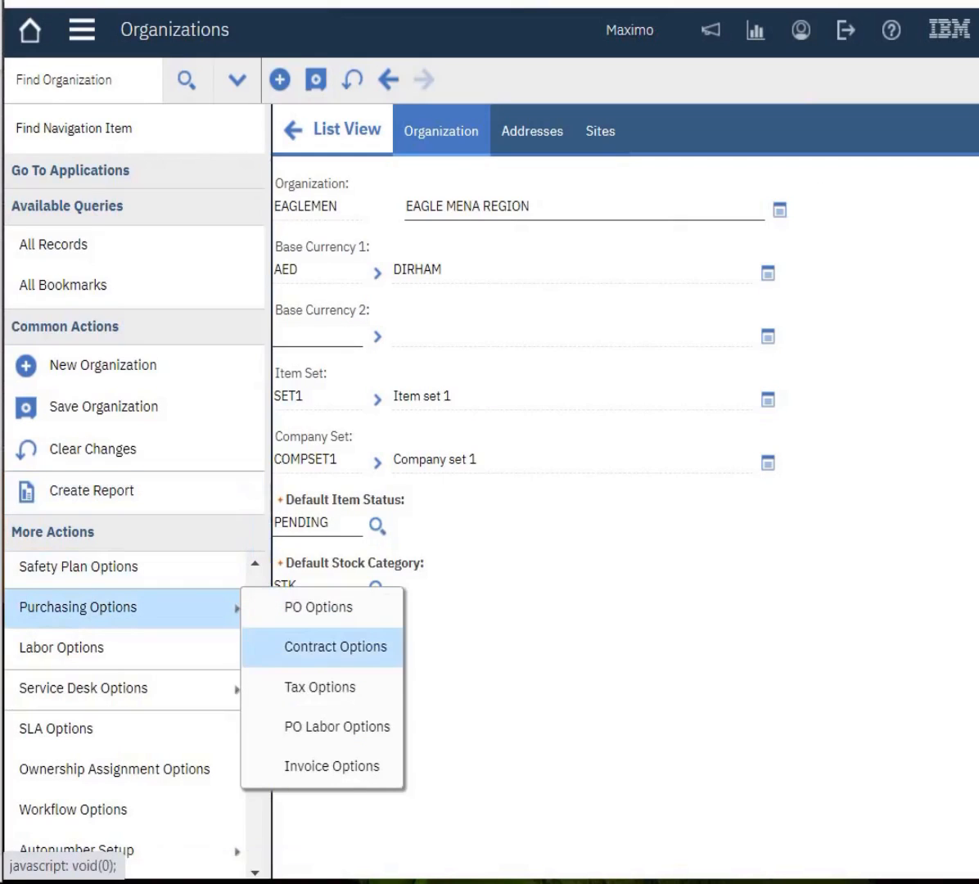
pyautogui.click(337, 726)
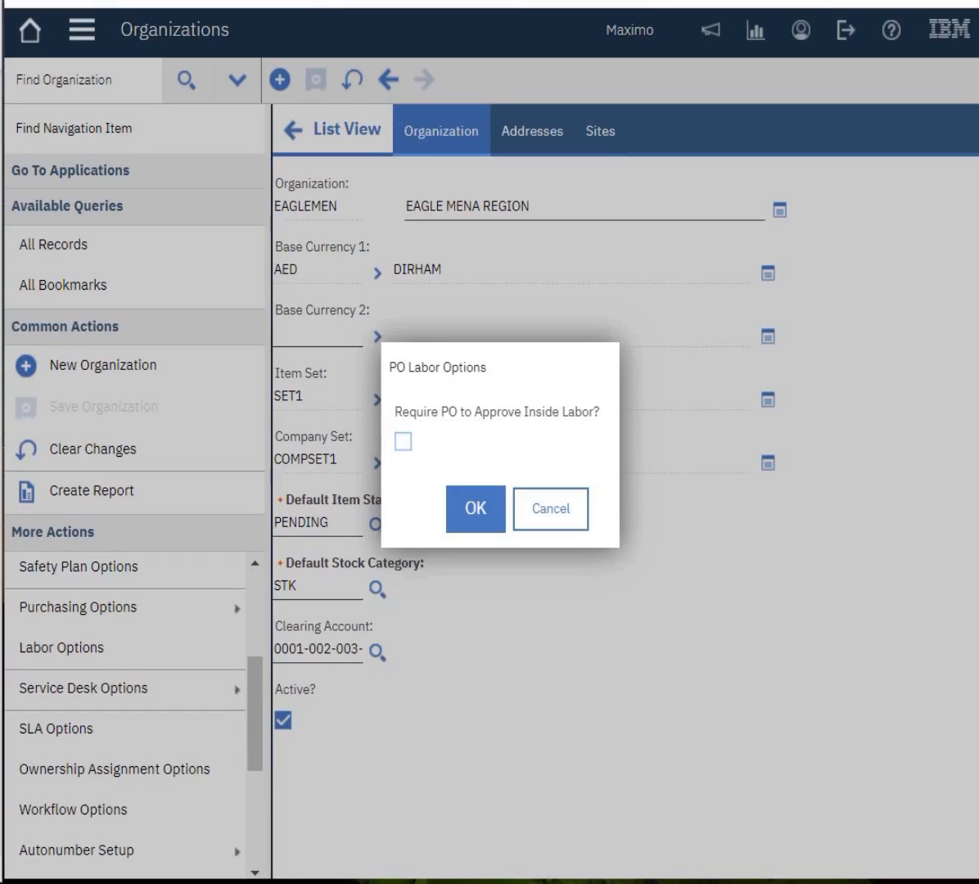
pyautogui.click(550, 508)
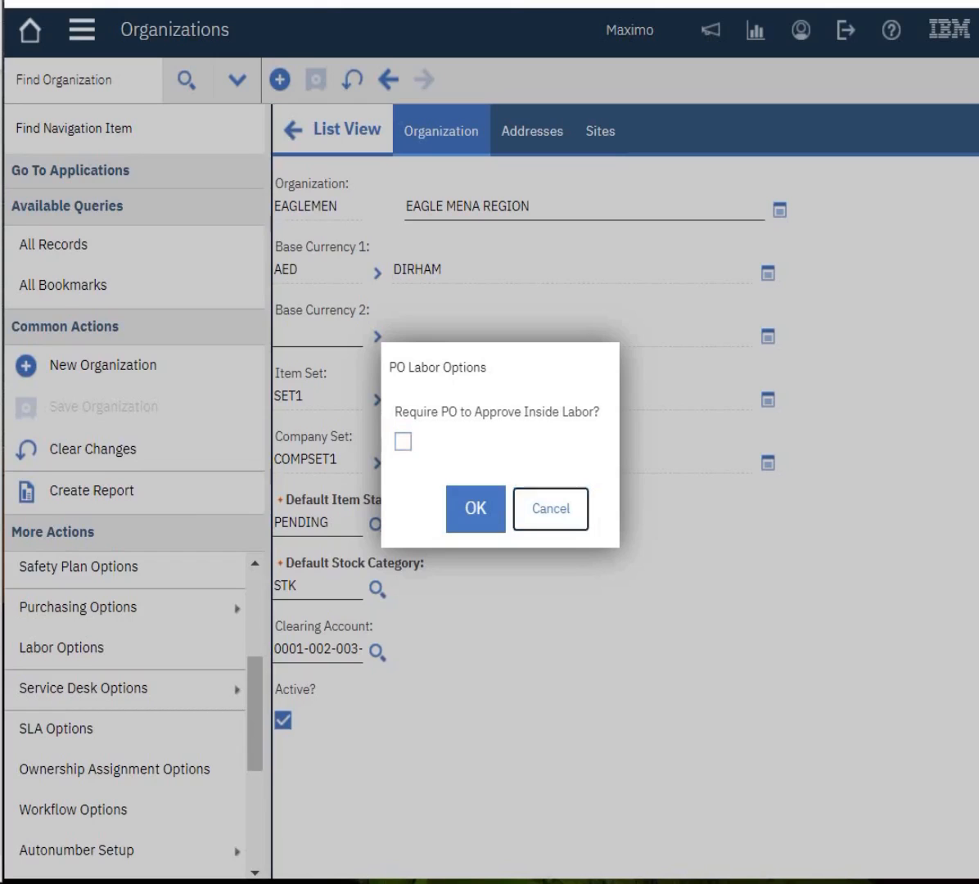
# Review the invoice options for the G/L post date update, financial period validation and maximum consignment invoice lines, leaving their settings as they are.
pyautogui.moveTo(163, 607)
pyautogui.click(331, 766)
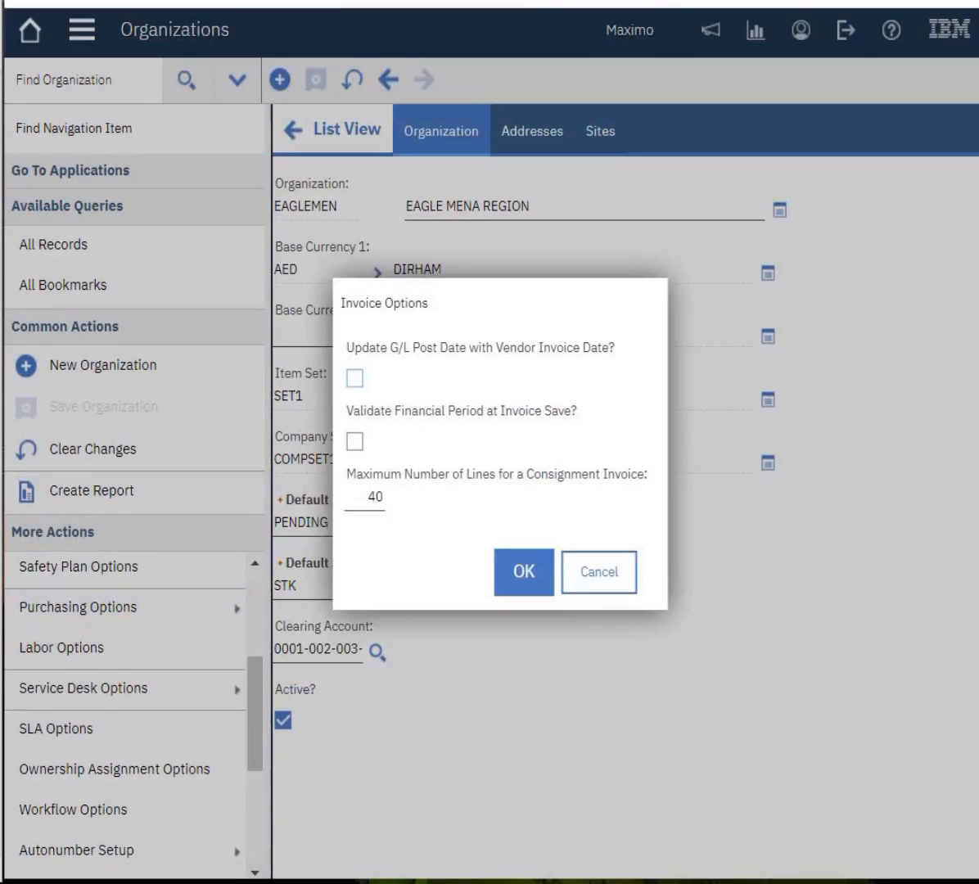
pyautogui.moveTo(614, 347); pyautogui.dragTo(390, 347)
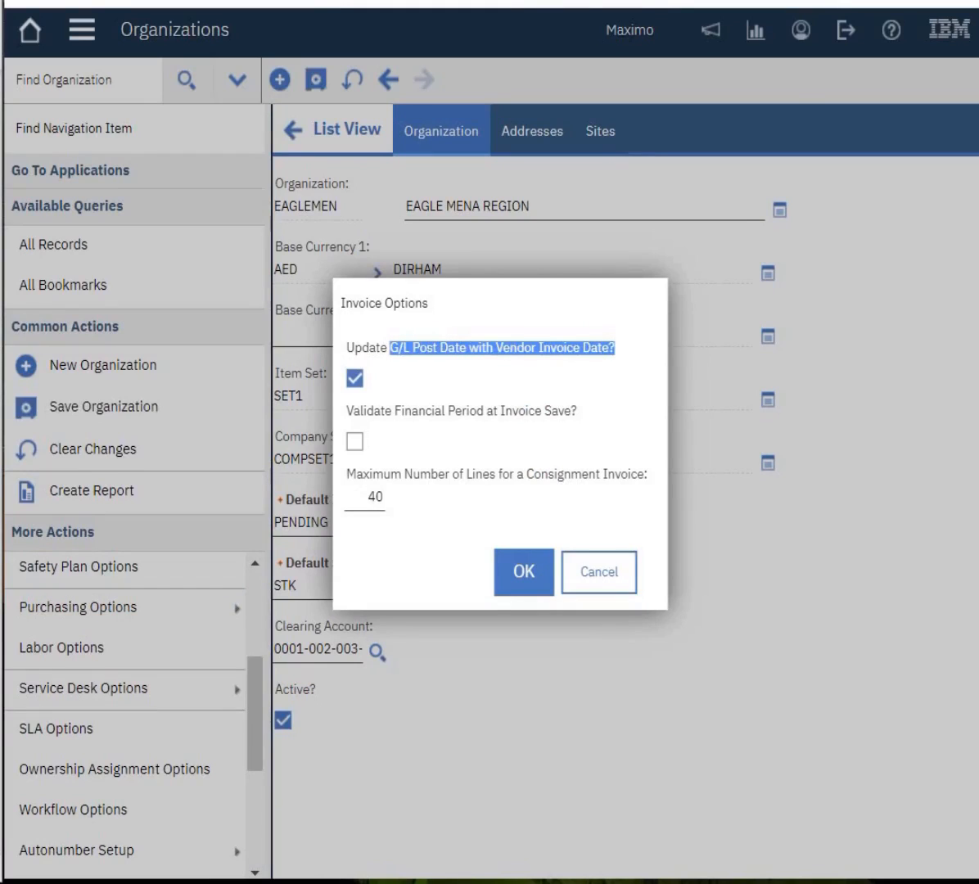
pyautogui.click(354, 378)
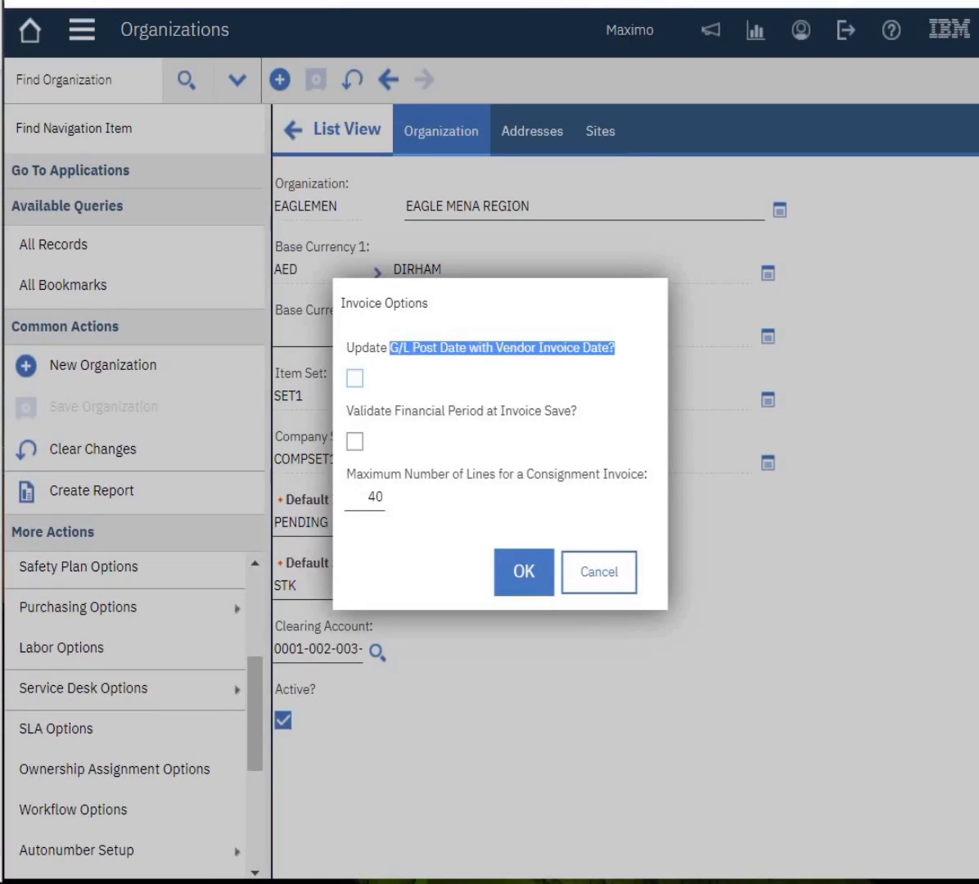
pyautogui.moveTo(577, 411); pyautogui.dragTo(365, 411)
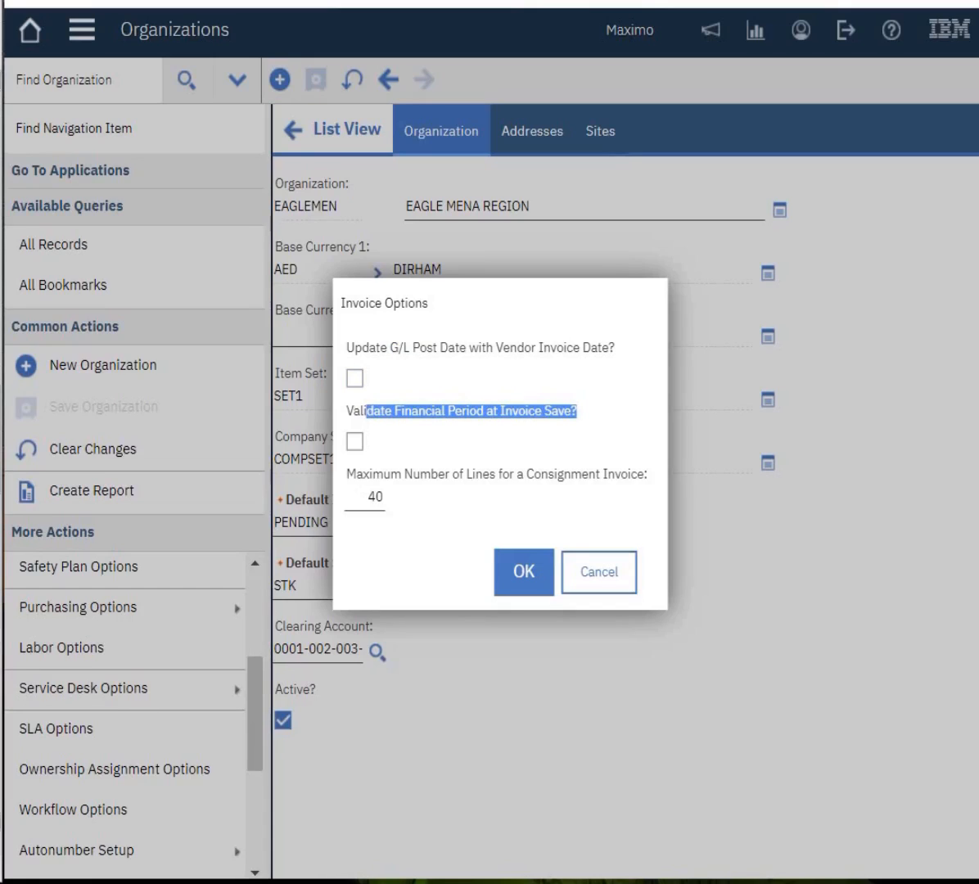
pyautogui.click(375, 496)
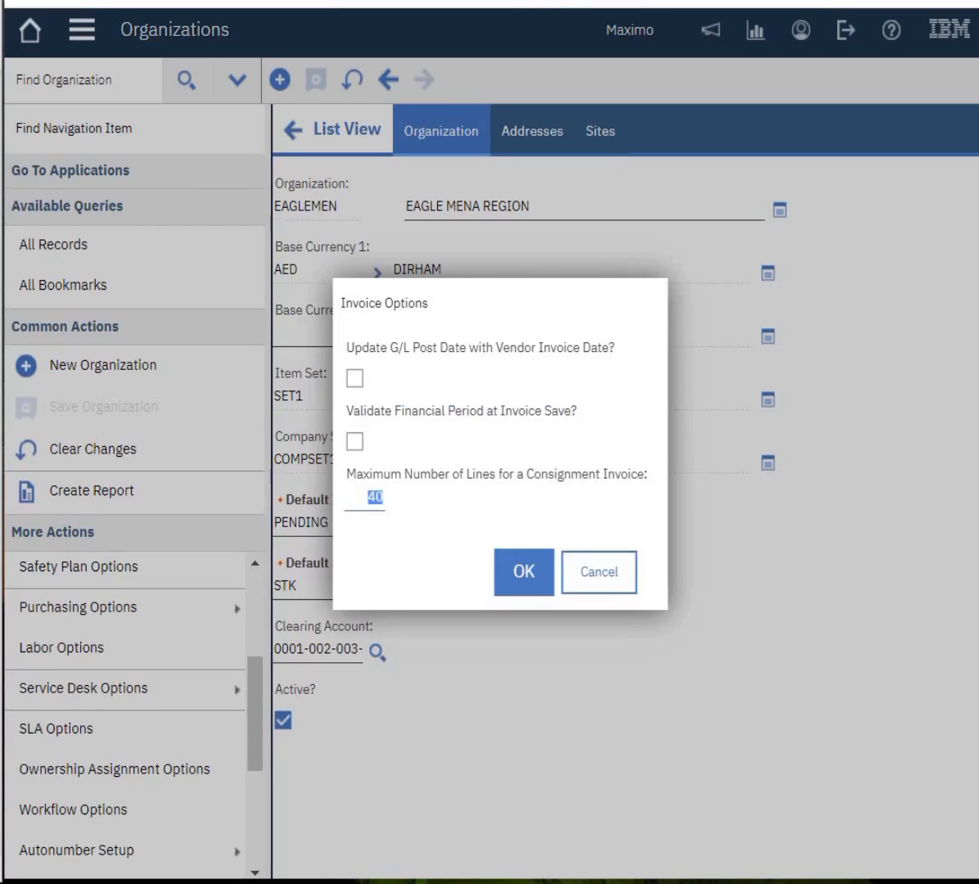
pyautogui.press('Return')
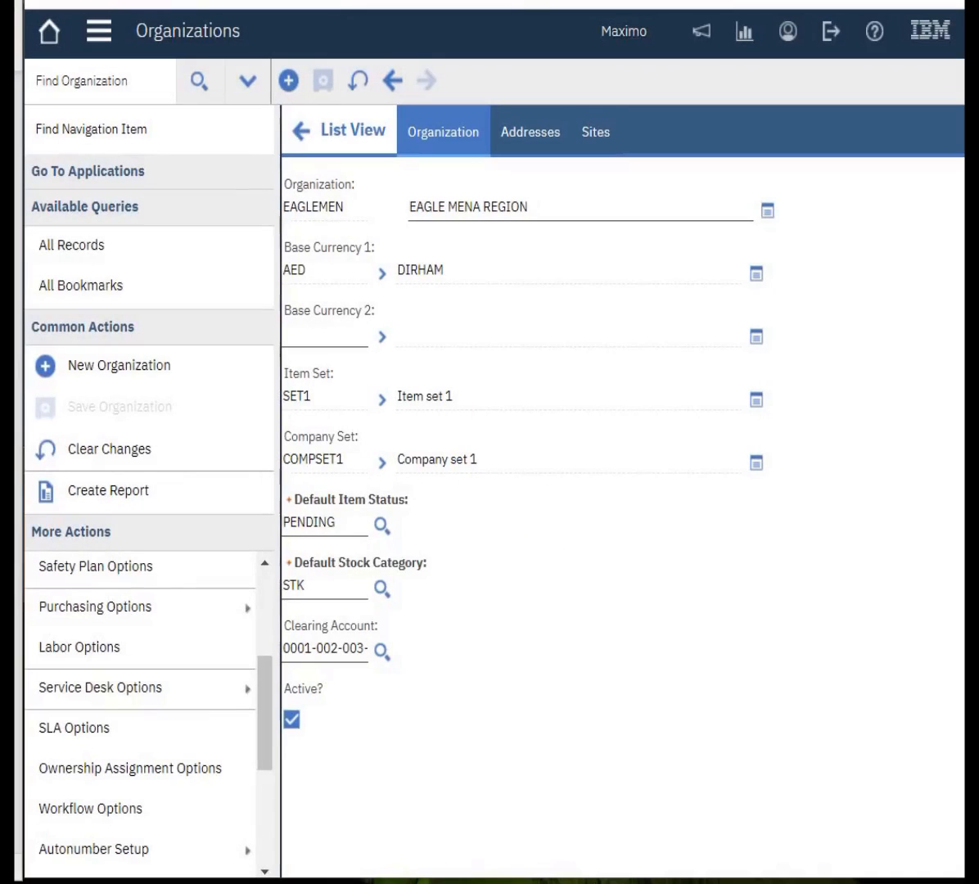
# In the labor options, review inside labor approval, toggle automatic approval of invoices from labor transactions off and back on, and accept.
pyautogui.moveTo(100, 689)
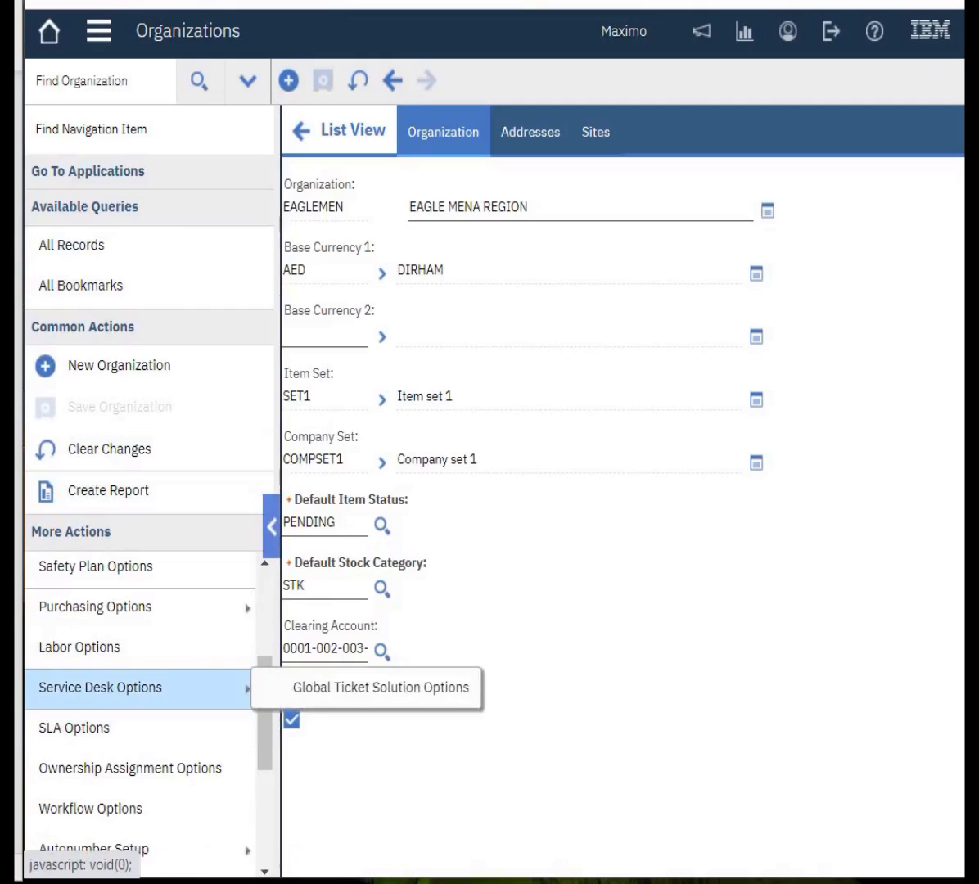
pyautogui.click(79, 646)
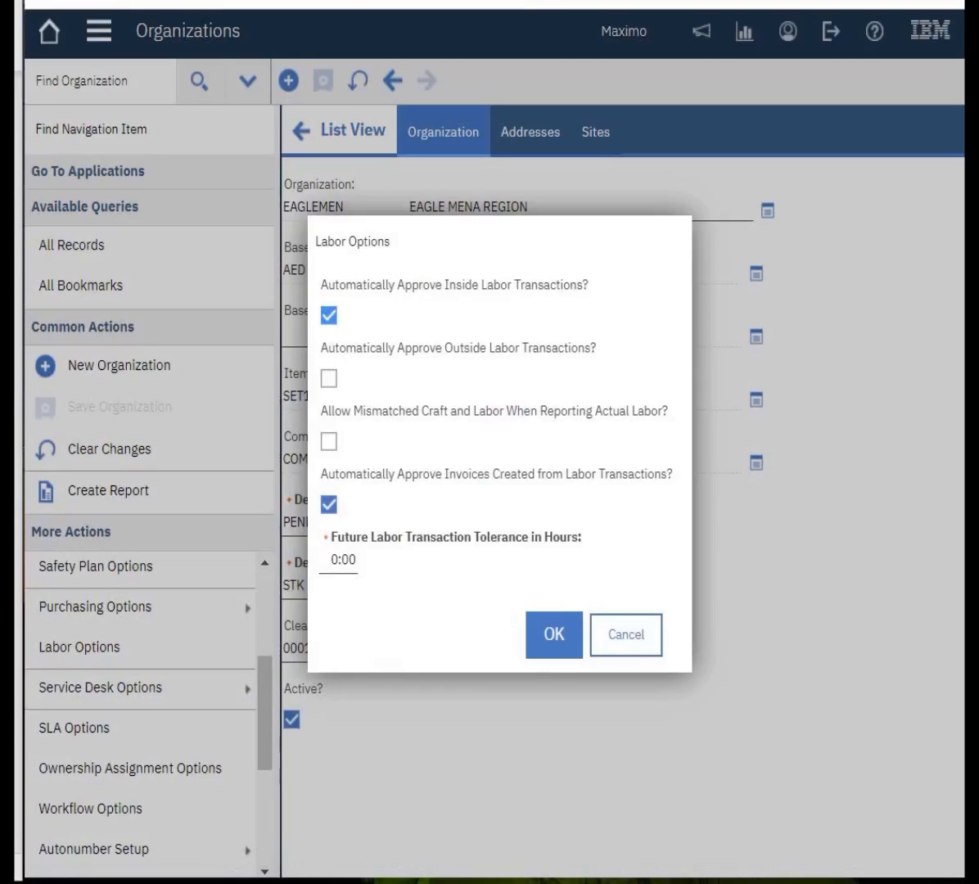
pyautogui.moveTo(596, 303); pyautogui.dragTo(328, 286)
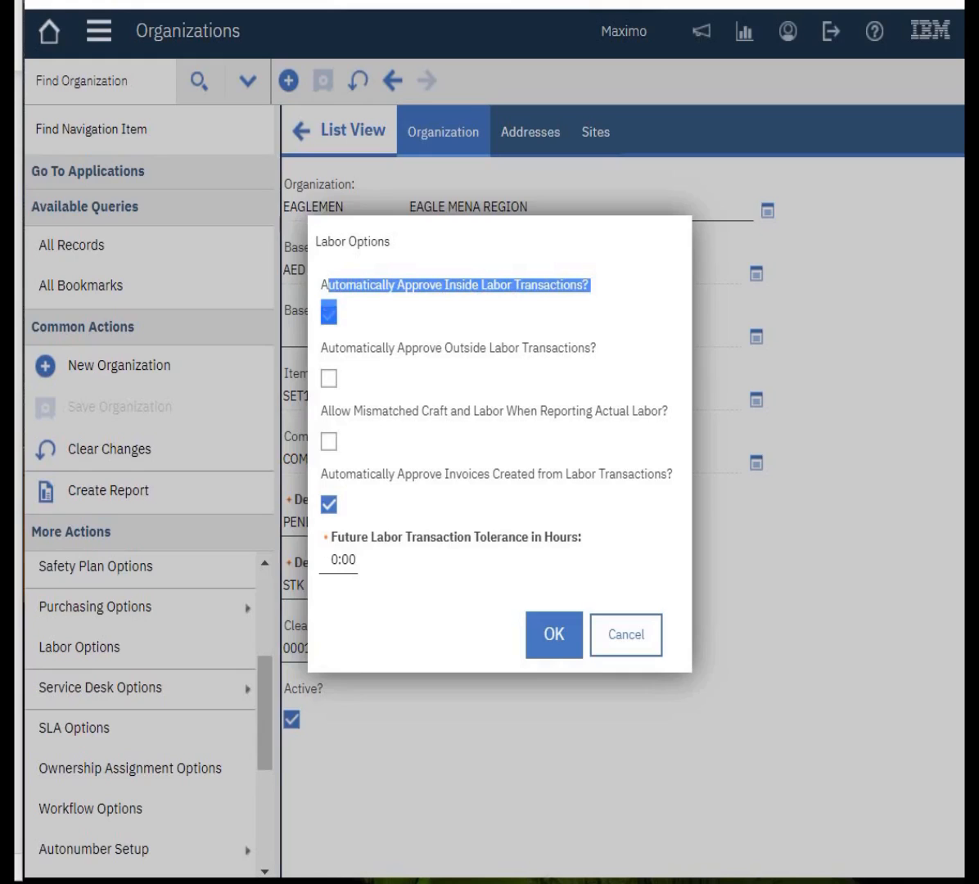
pyautogui.moveTo(664, 474); pyautogui.dragTo(387, 474)
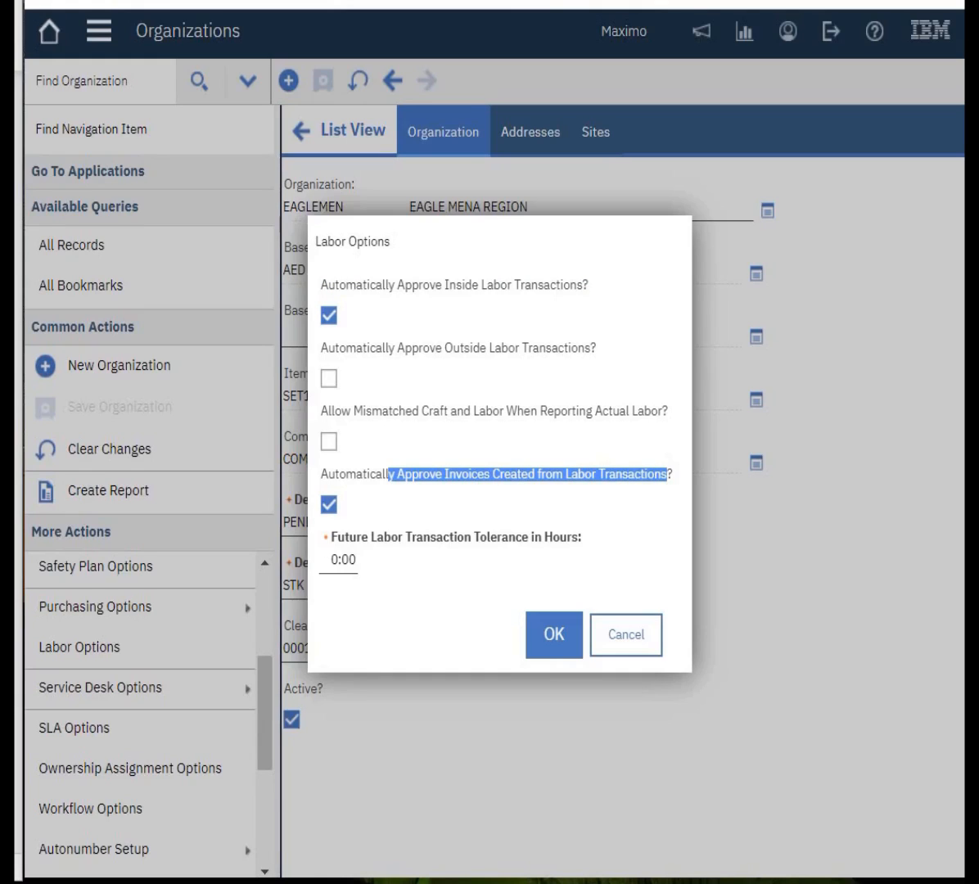
pyautogui.moveTo(387, 474); pyautogui.dragTo(321, 474)
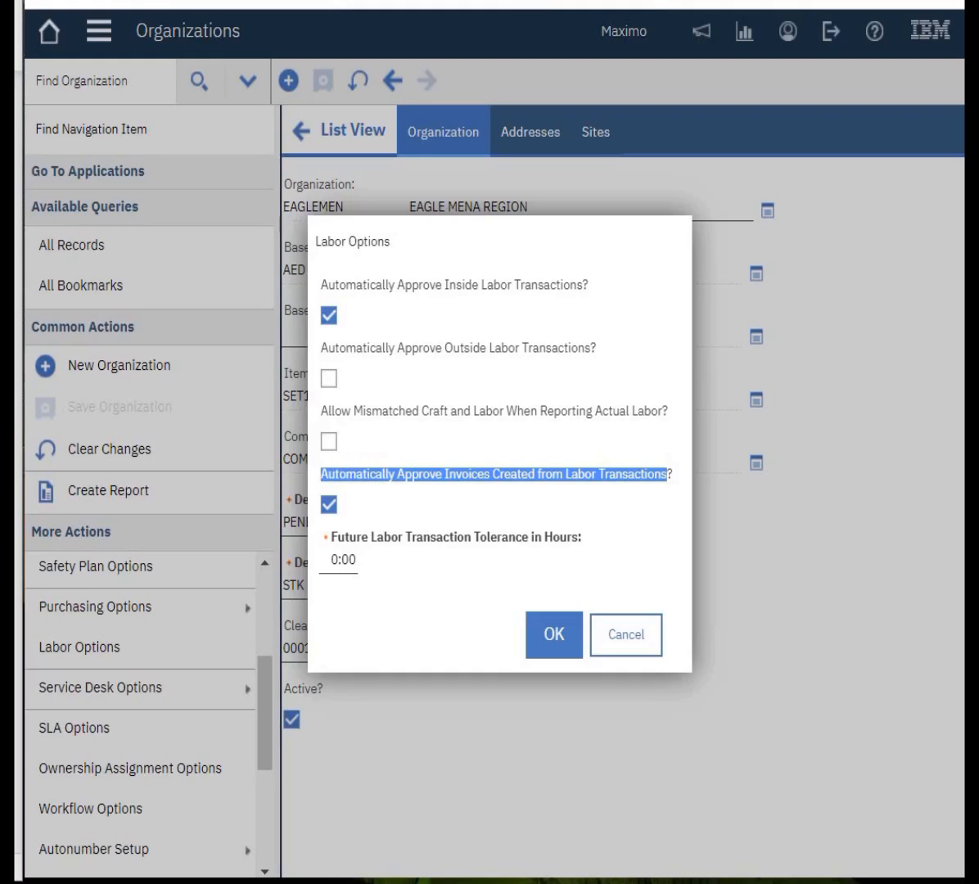
pyautogui.click(329, 505)
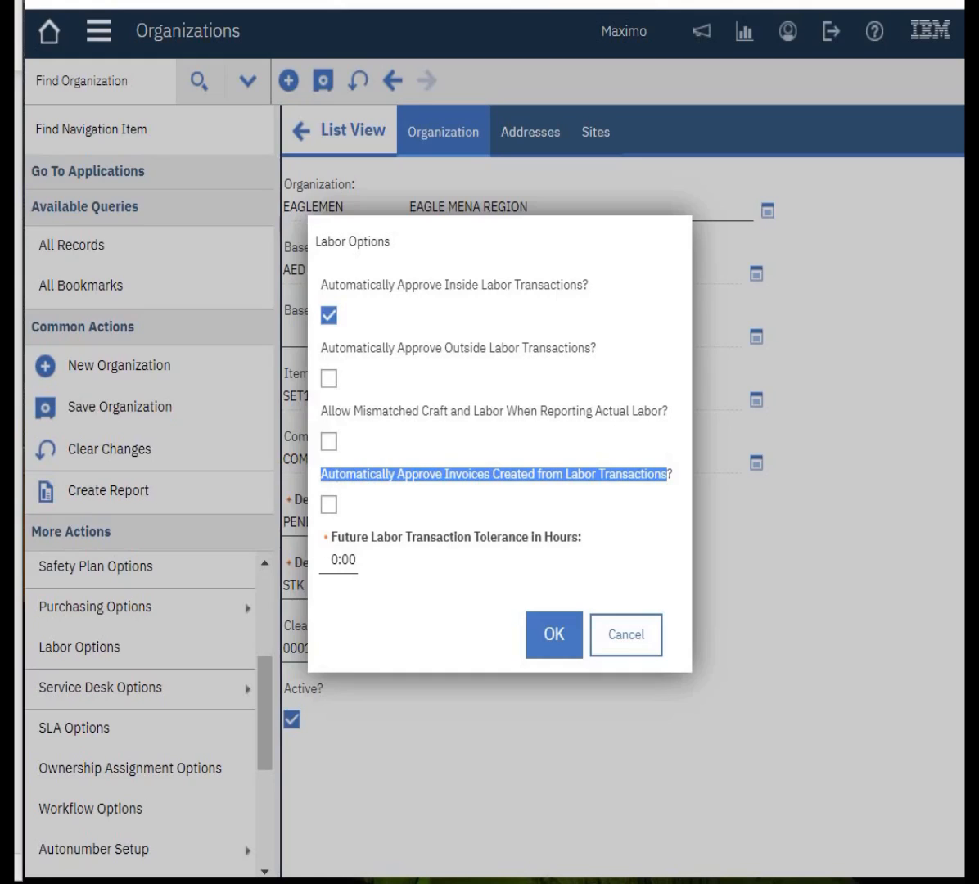
pyautogui.click(329, 504)
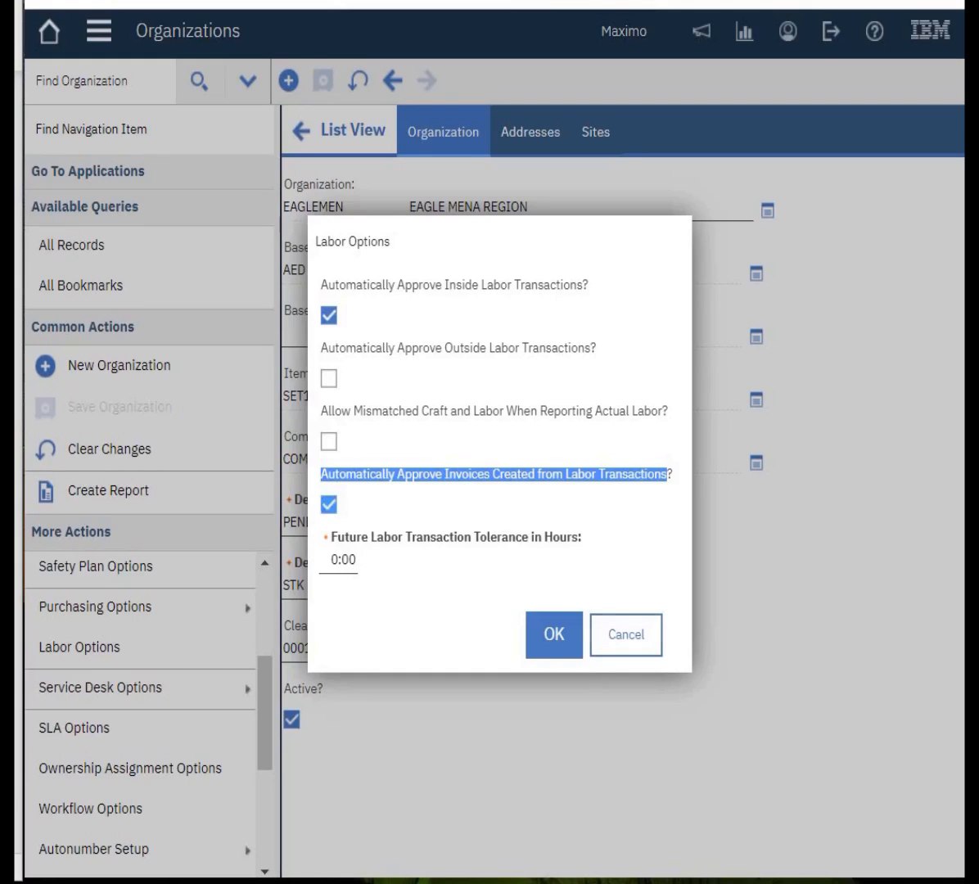
pyautogui.click(553, 633)
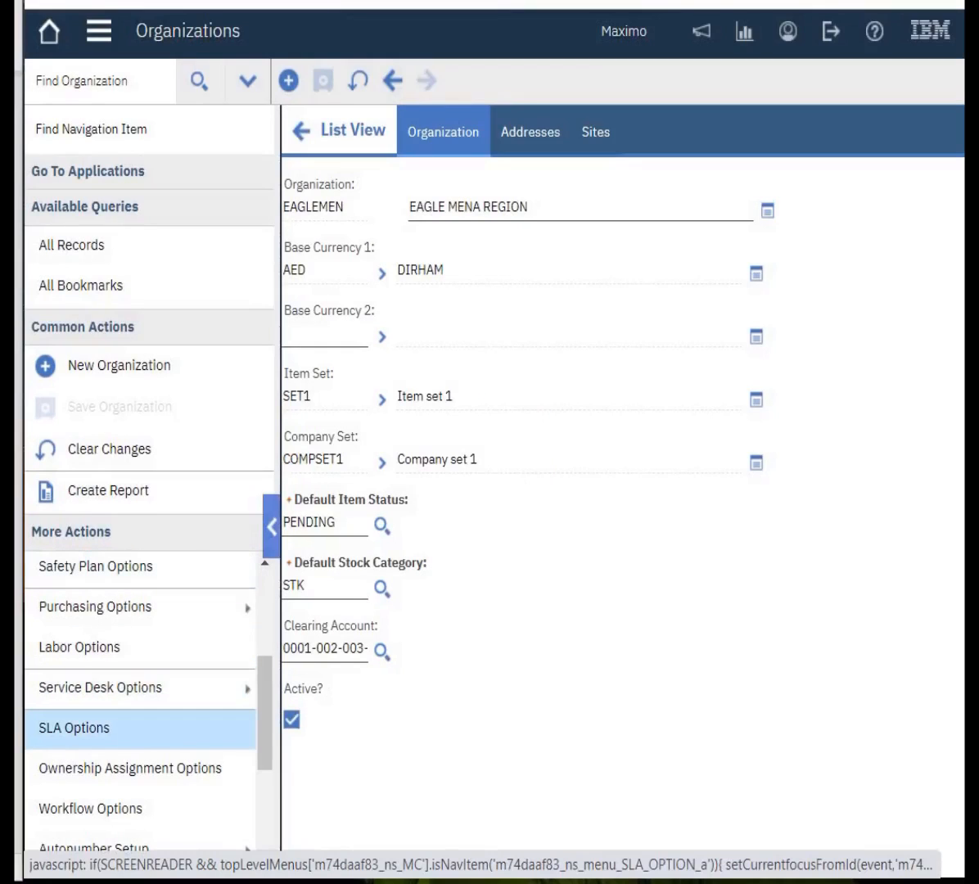
# Review the UAE site's SLA options for applying one SLA and using the calendar for escalation points, and accept them.
pyautogui.click(73, 727)
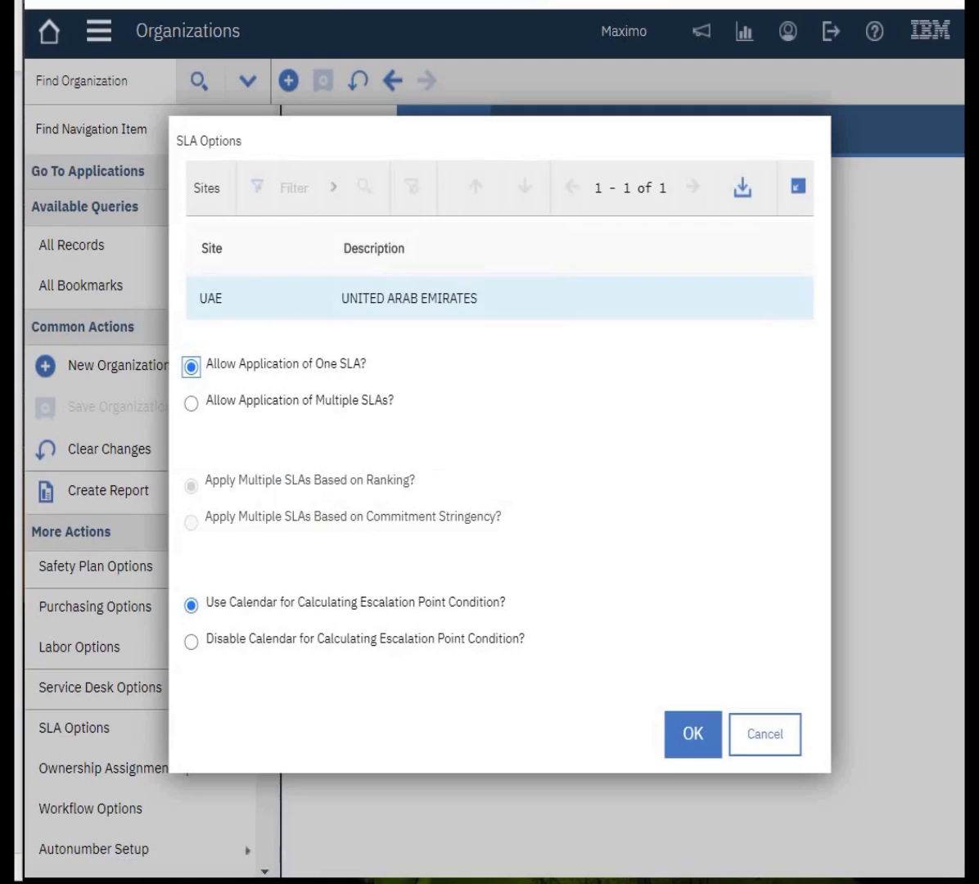
pyautogui.moveTo(368, 364); pyautogui.dragTo(212, 364)
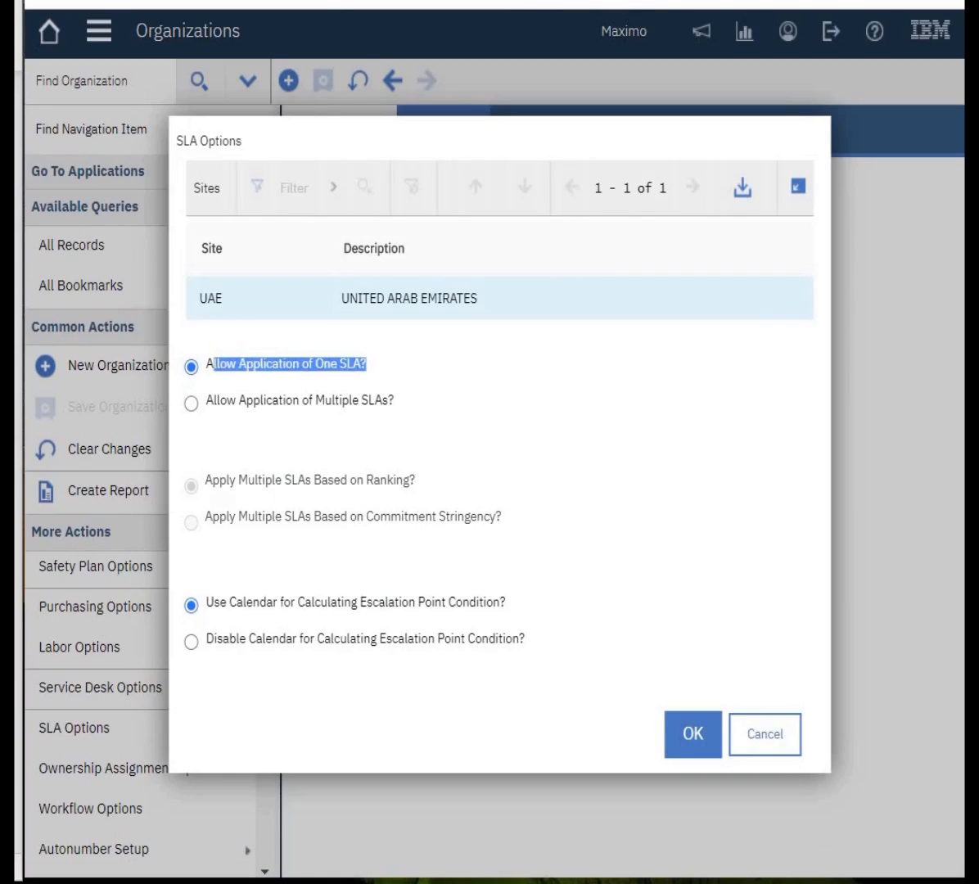
pyautogui.moveTo(507, 602); pyautogui.dragTo(213, 601)
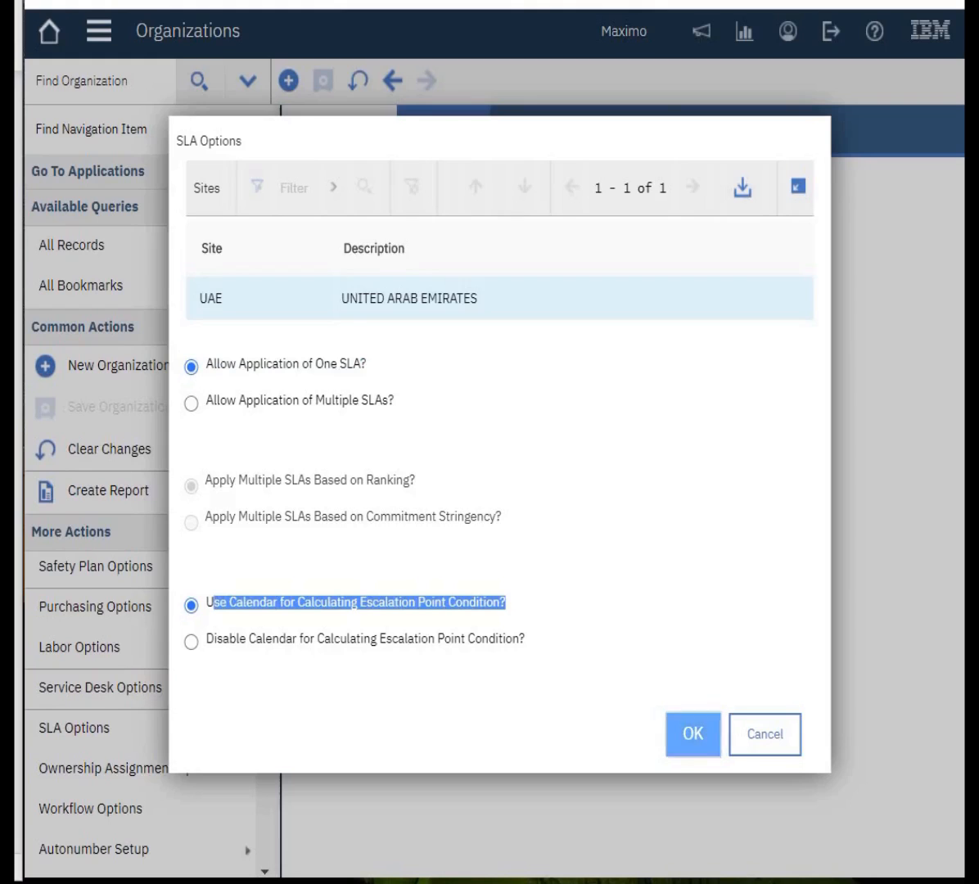
pyautogui.click(690, 733)
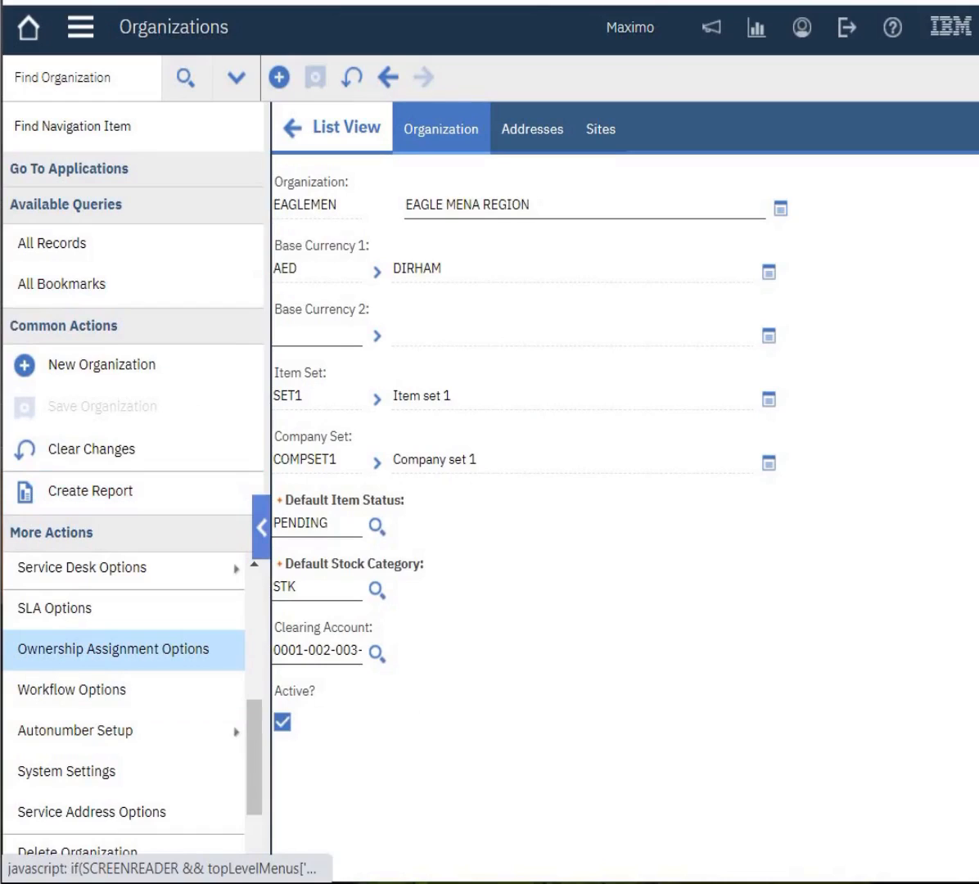
# Review the UAE site's ownership assignment option for checking person availability, and accept it.
pyautogui.click(113, 648)
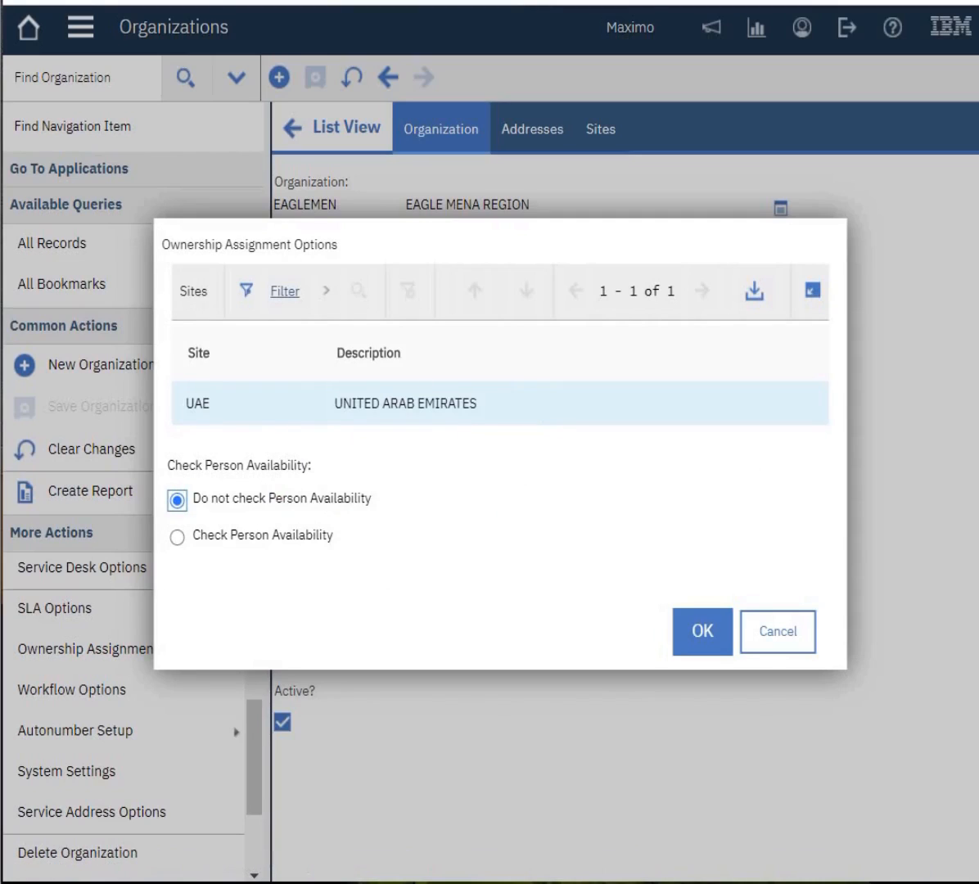
pyautogui.moveTo(218, 498); pyautogui.dragTo(371, 499)
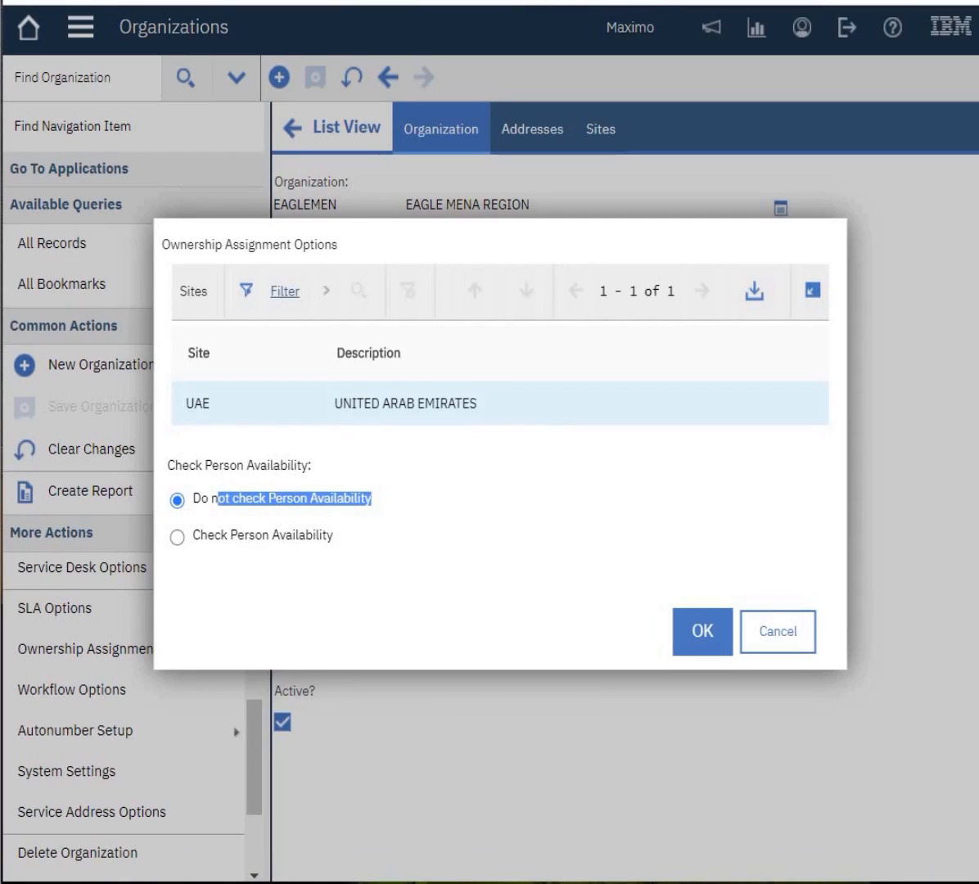
pyautogui.click(703, 631)
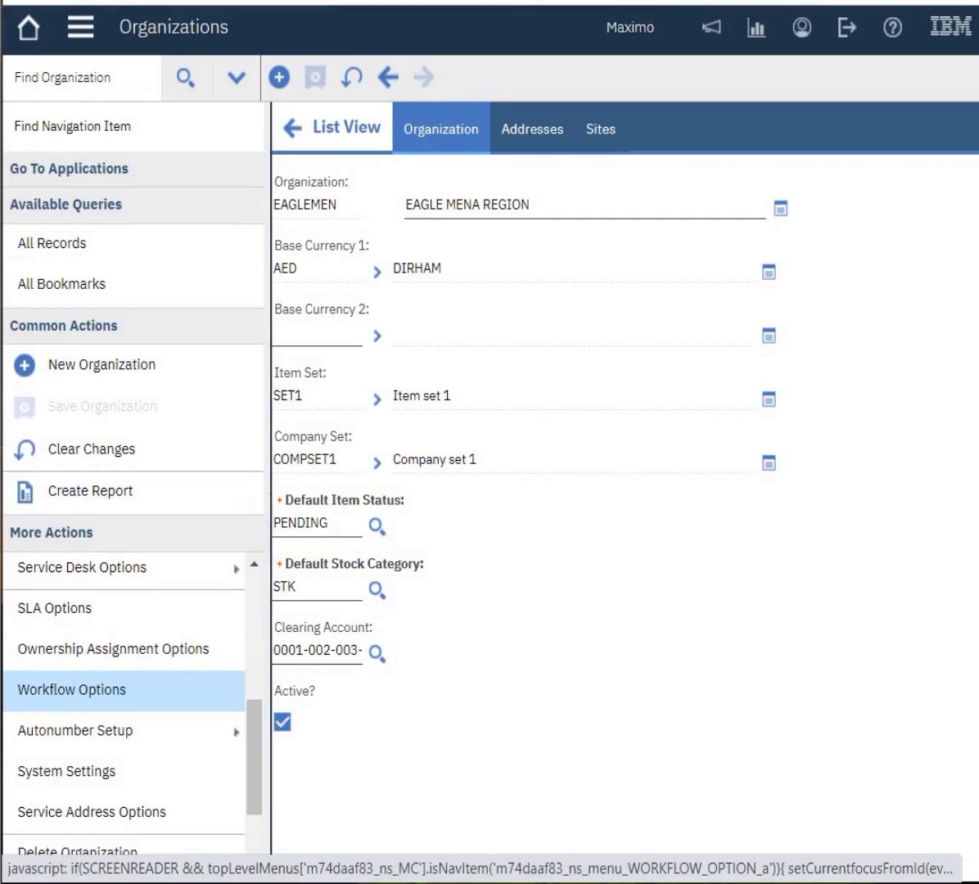
# Review the UAE site's automatically initiated workflow processes for work orders, requisitions, purchase orders and assets, and cancel the workflow options.
pyautogui.click(72, 689)
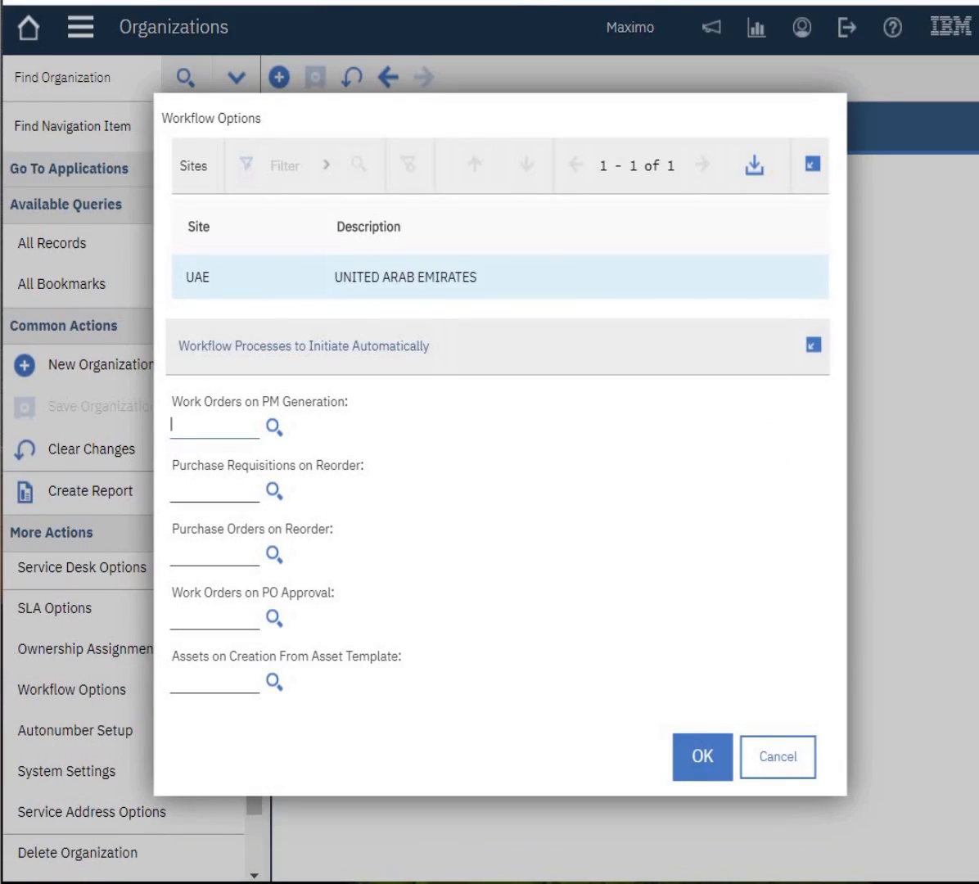
pyautogui.click(212, 491)
pyautogui.click(211, 554)
pyautogui.click(211, 617)
pyautogui.click(211, 681)
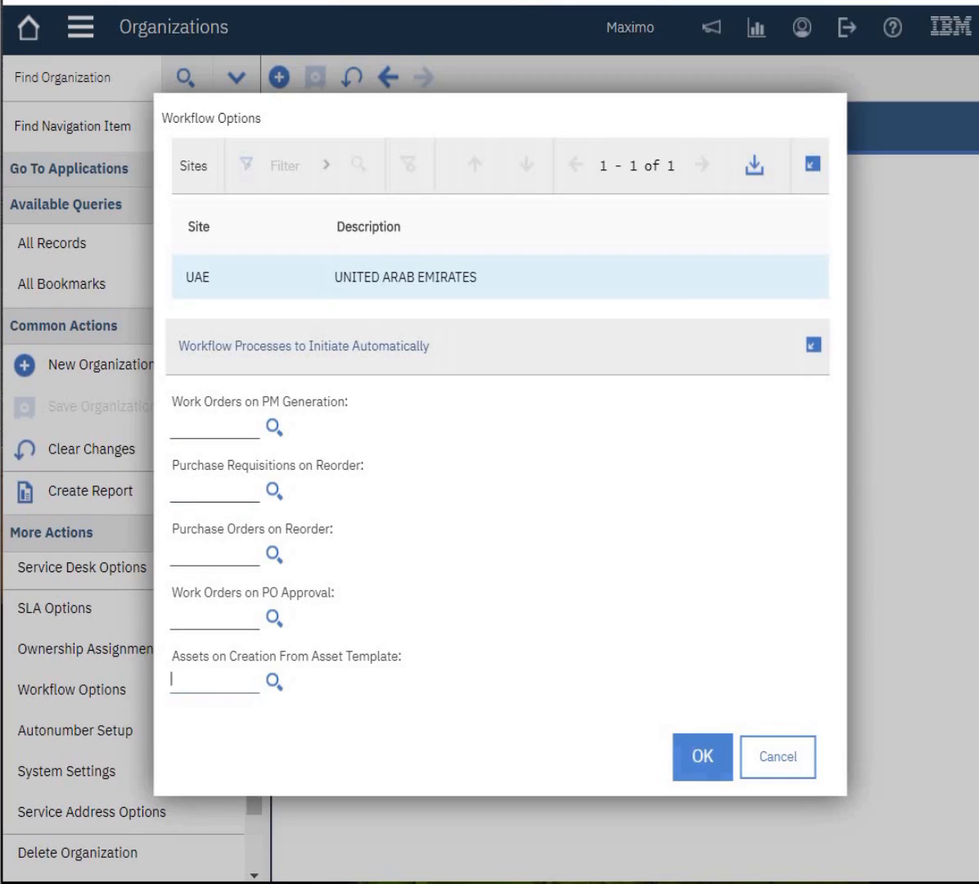
pyautogui.click(777, 757)
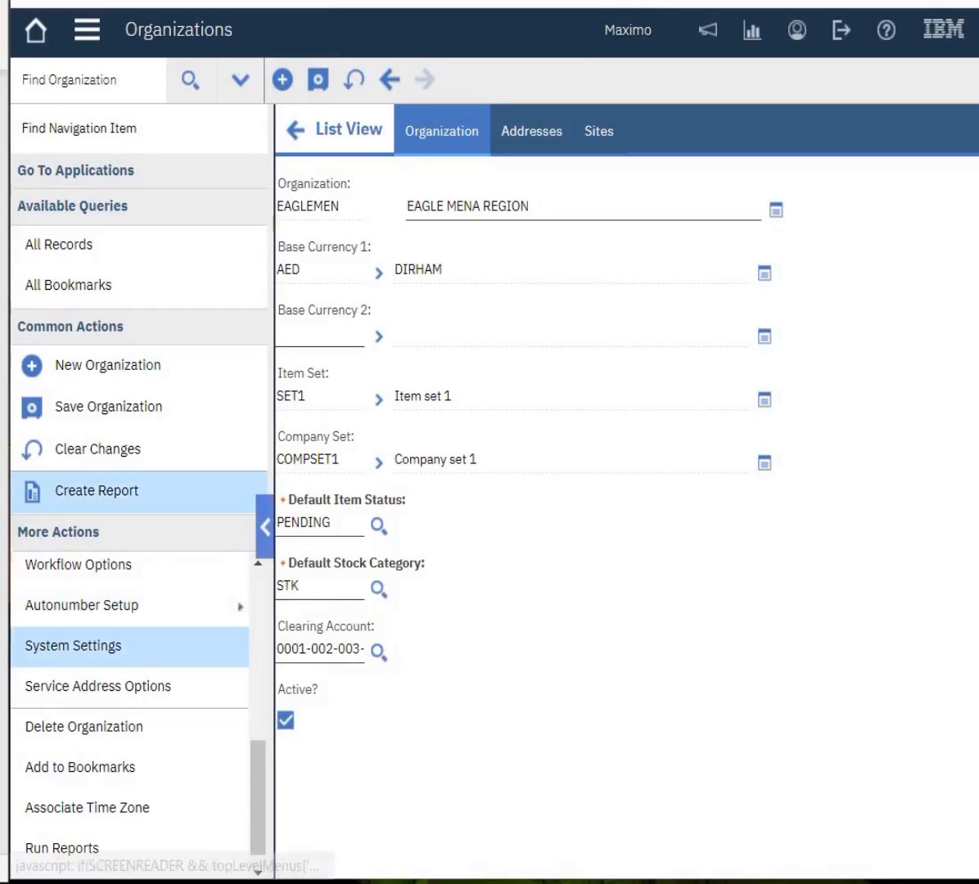
# Review the system-level autonumber setup for SRID, INCIDENTID and CLASSSTRUCTUREID, and cancel without changes.
pyautogui.moveTo(99, 606)
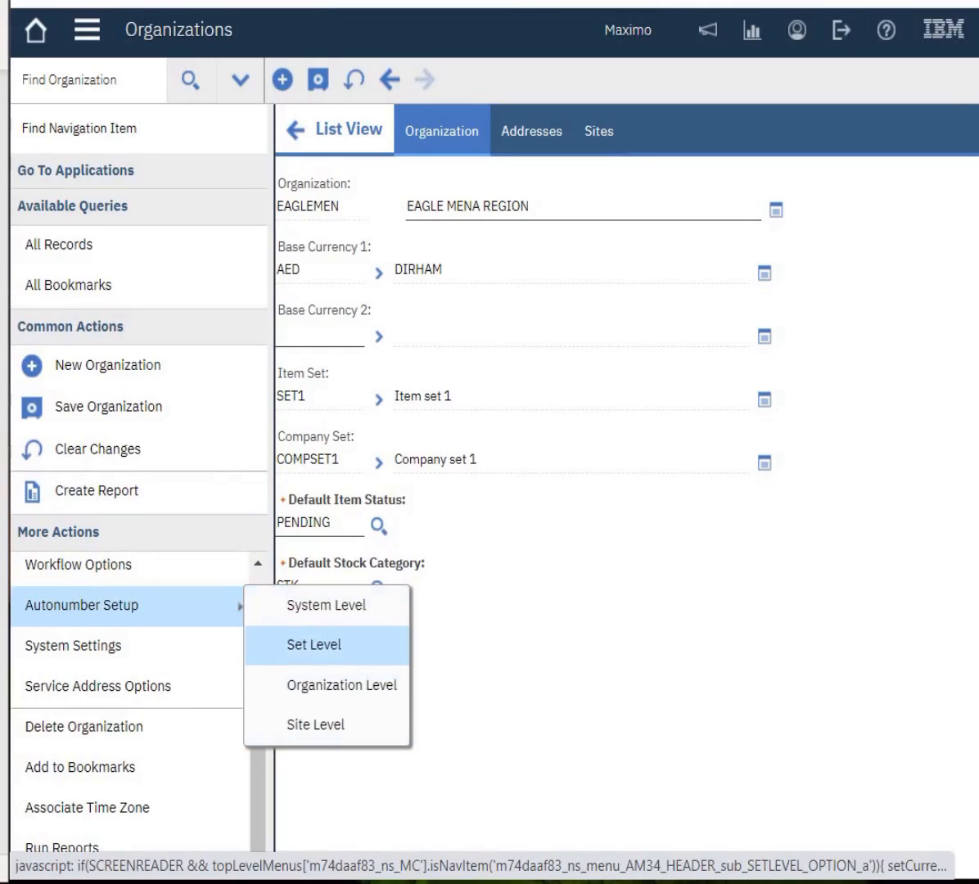
pyautogui.click(326, 605)
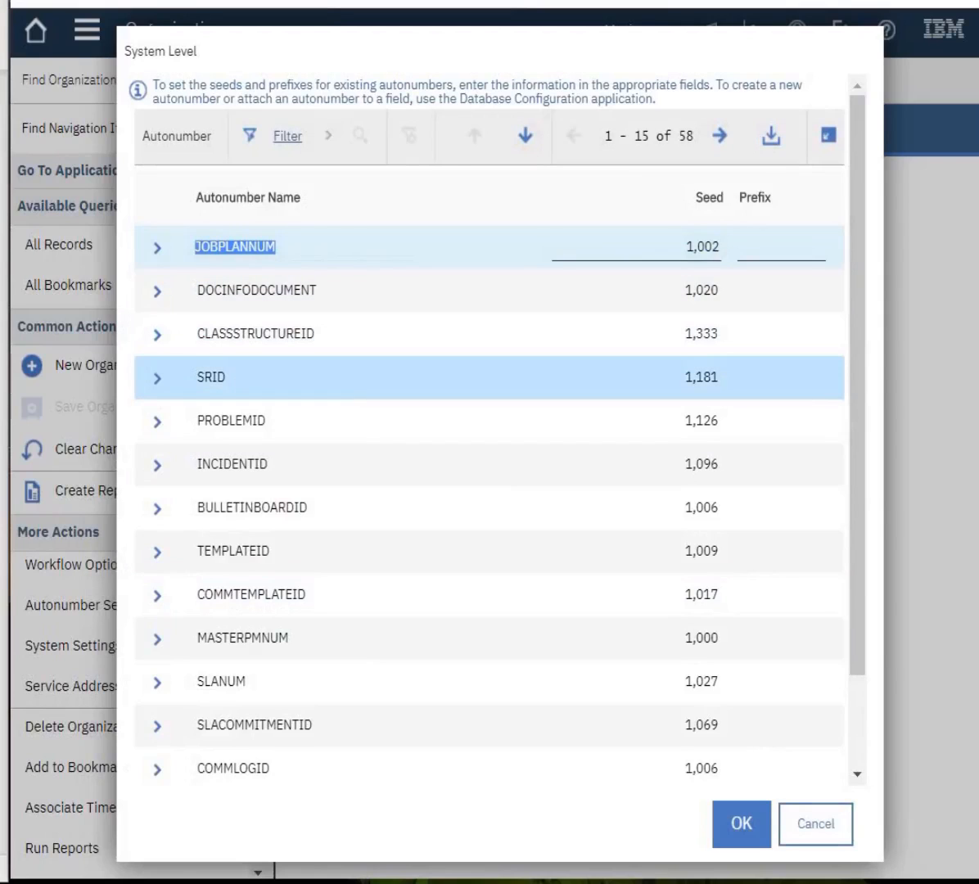
pyautogui.click(210, 376)
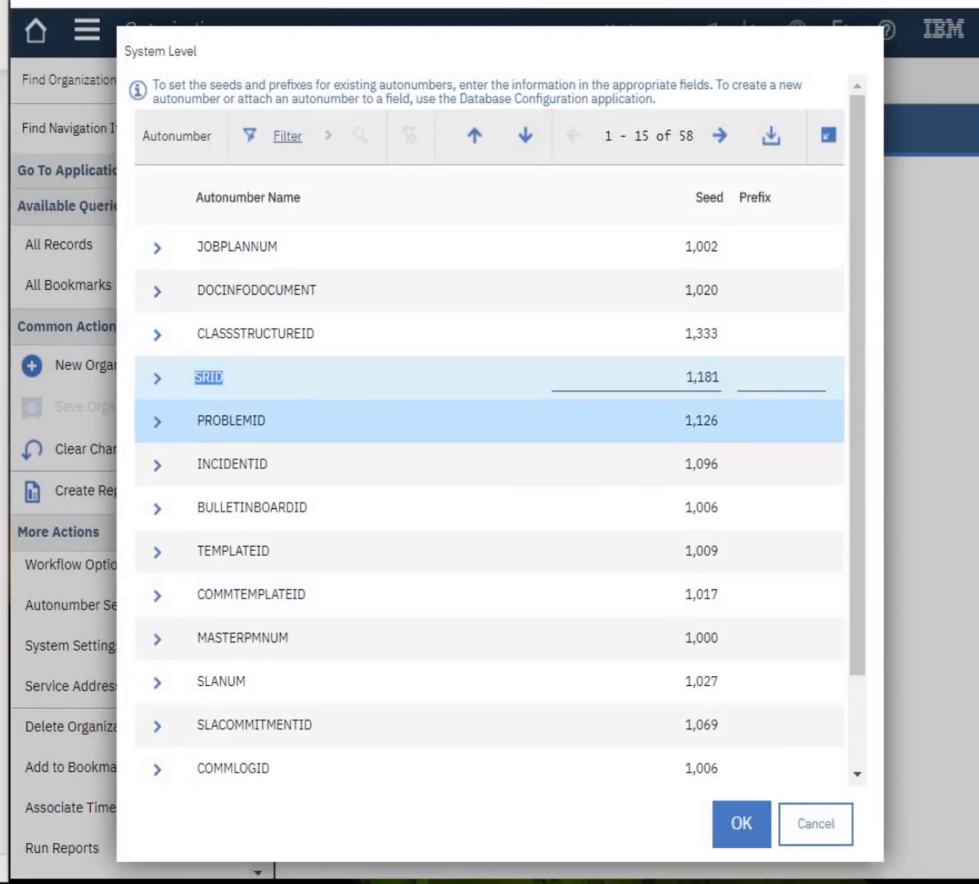
pyautogui.click(231, 464)
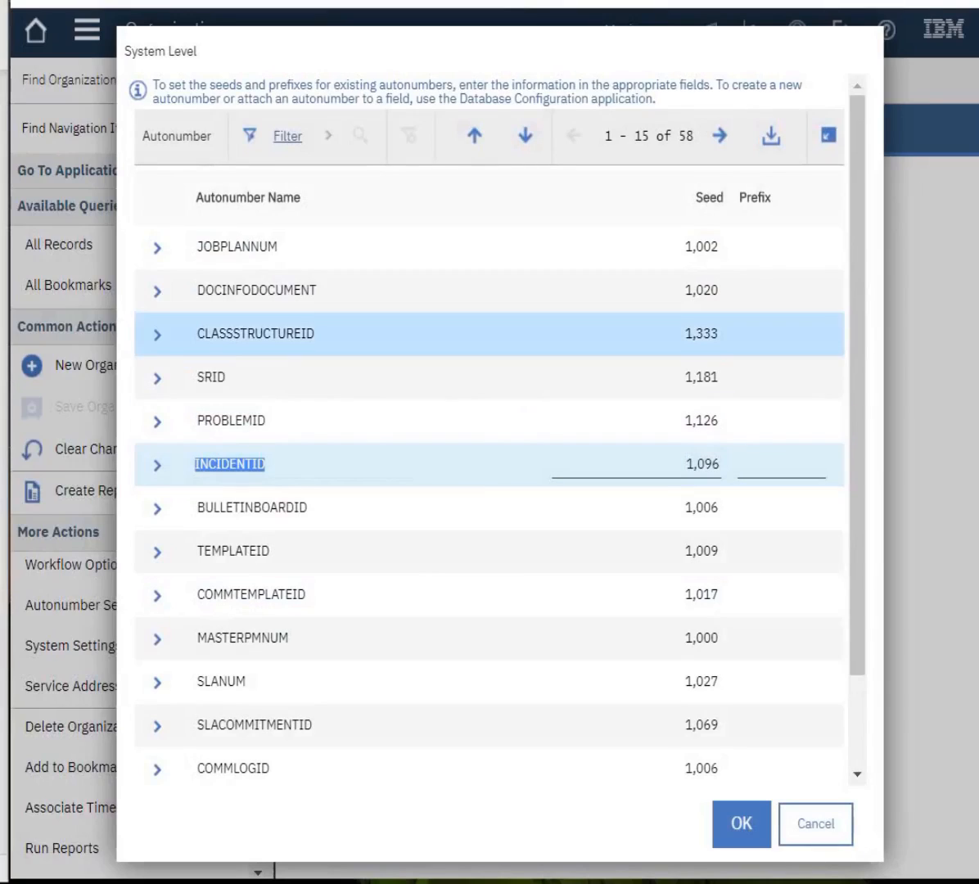
pyautogui.click(254, 333)
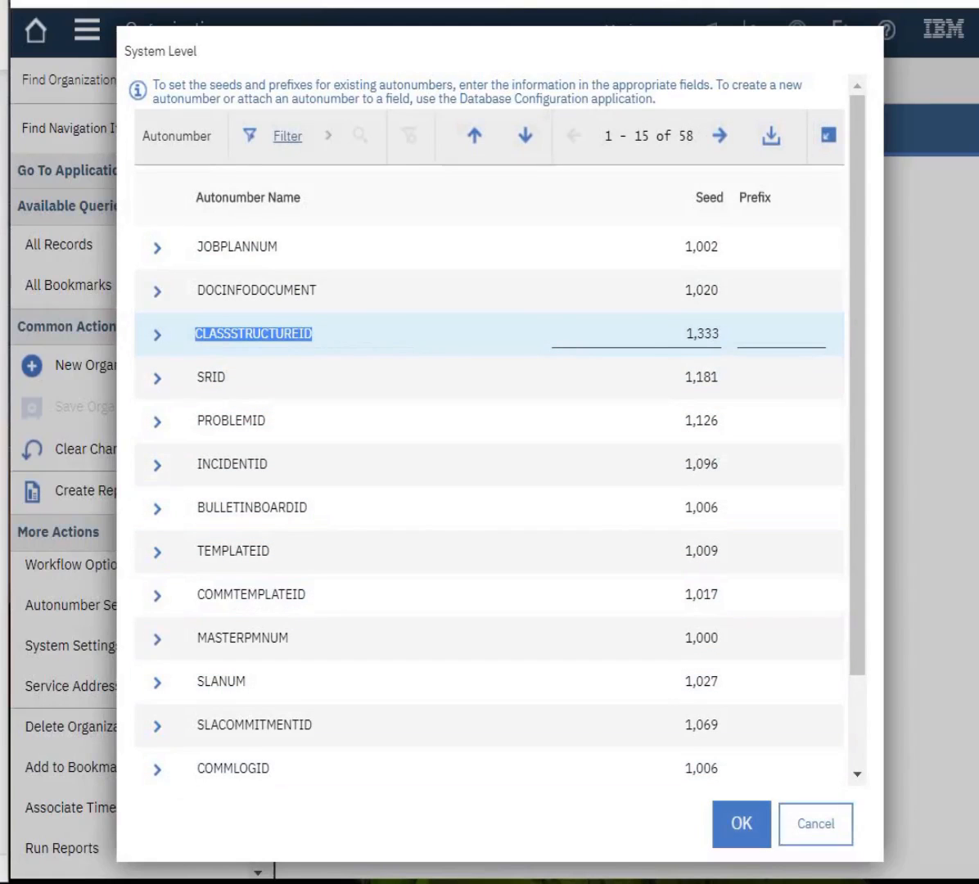
pyautogui.click(815, 824)
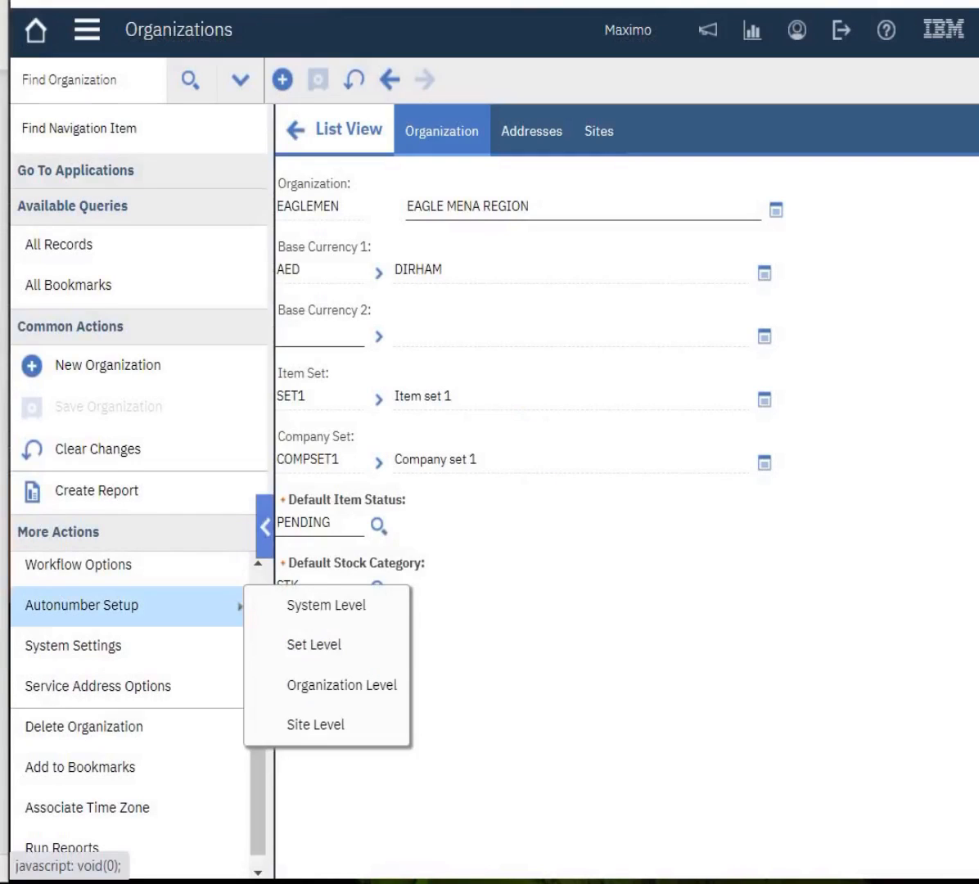
# Review the set-level autonumber setup for COMPMASTER and ITEMNUM in COMPSET1 and SET1, and cancel without changes.
pyautogui.click(314, 644)
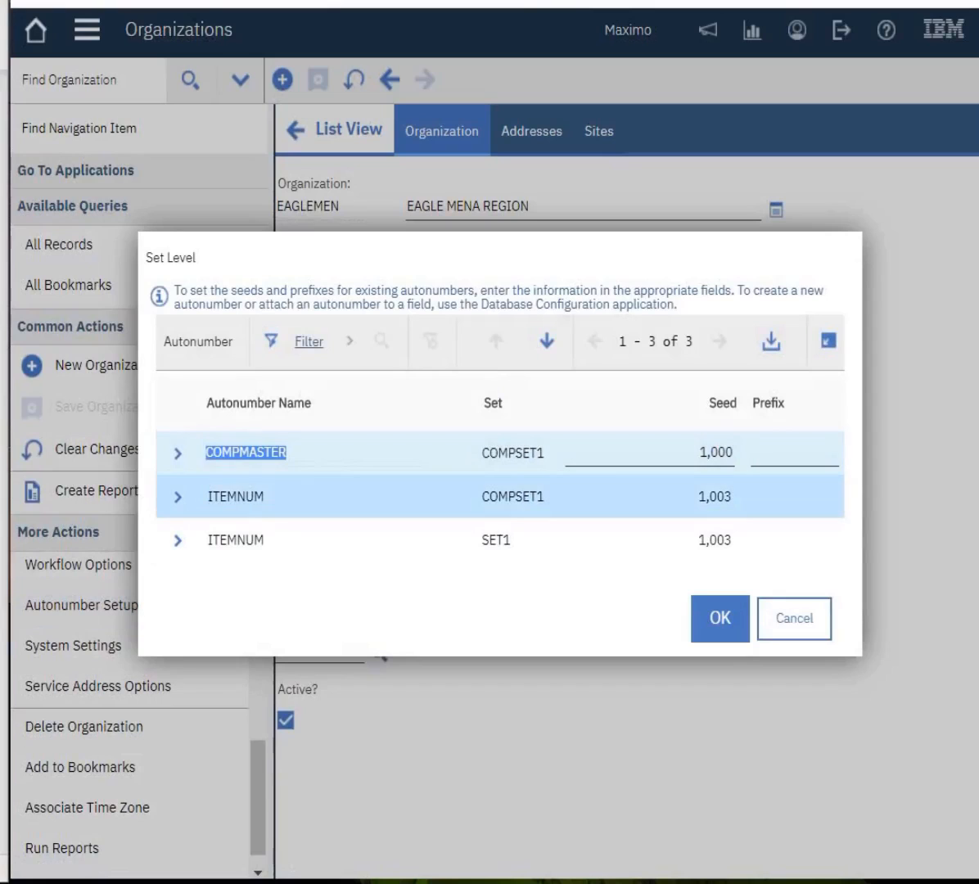
pyautogui.click(234, 496)
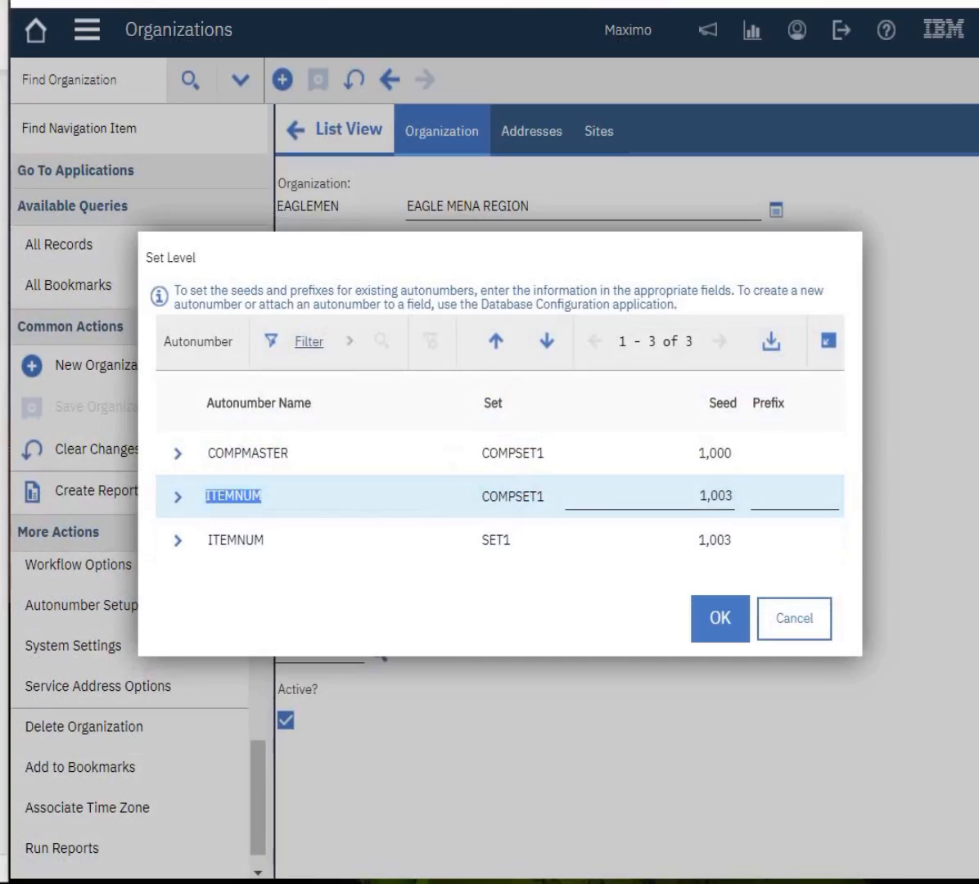
pyautogui.click(246, 540)
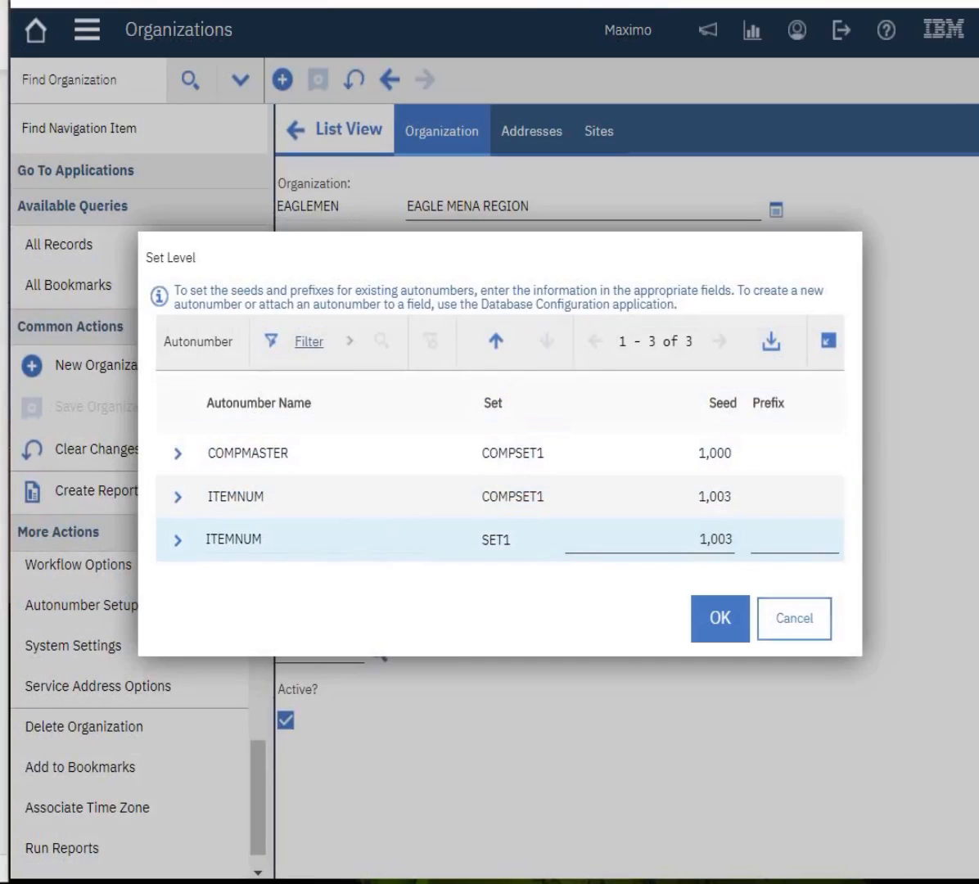
pyautogui.click(794, 619)
# Review the organization-level autonumber setup for BUDGET, PRODUCTID, ASSETNUM, ROUTE and LOCATION, and cancel without changes.
pyautogui.moveTo(197, 605)
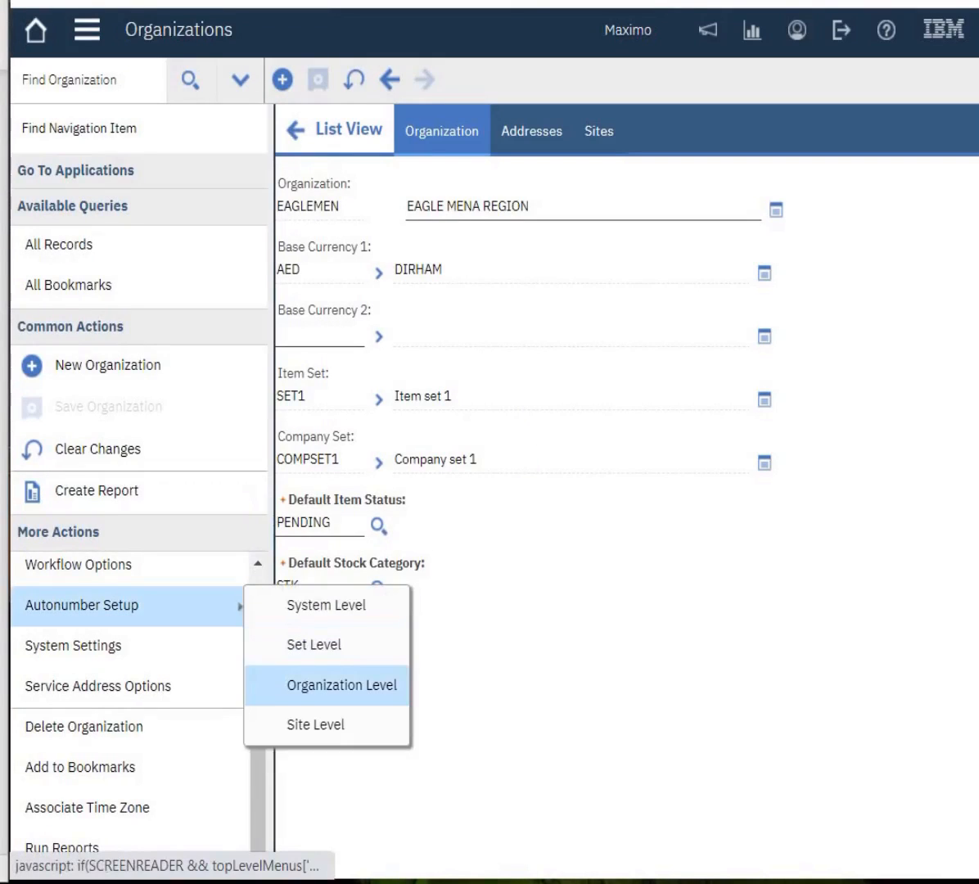
pyautogui.click(347, 685)
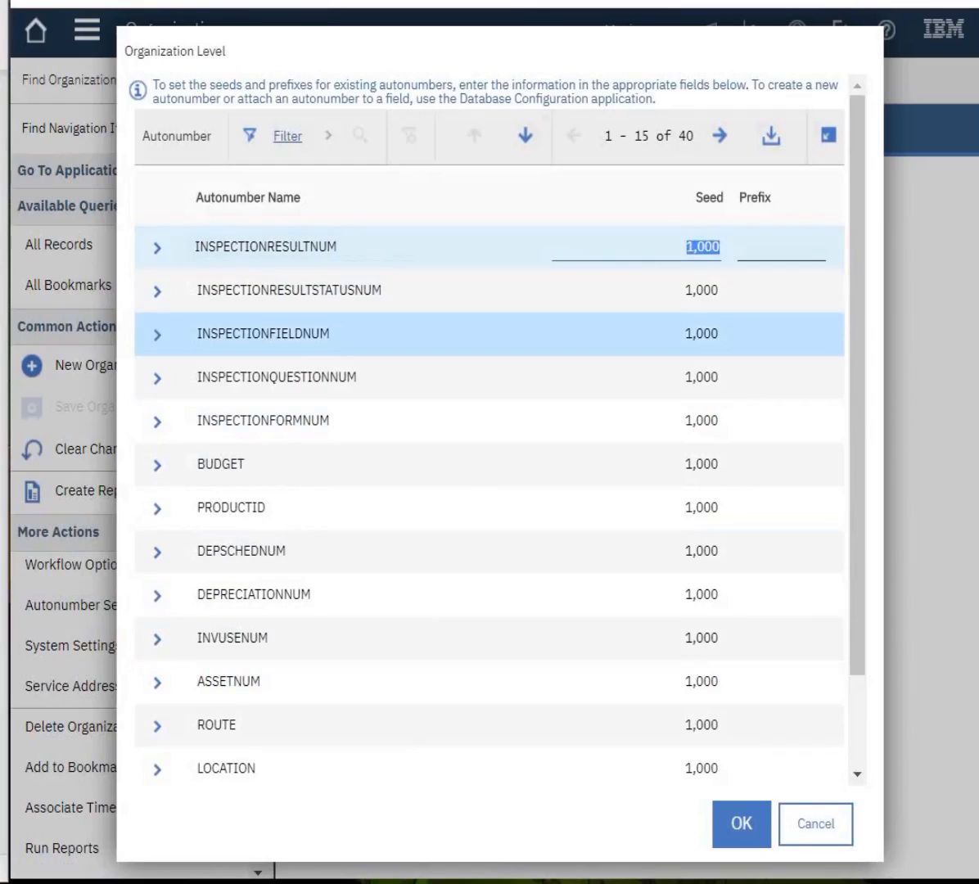
pyautogui.doubleClick(219, 464)
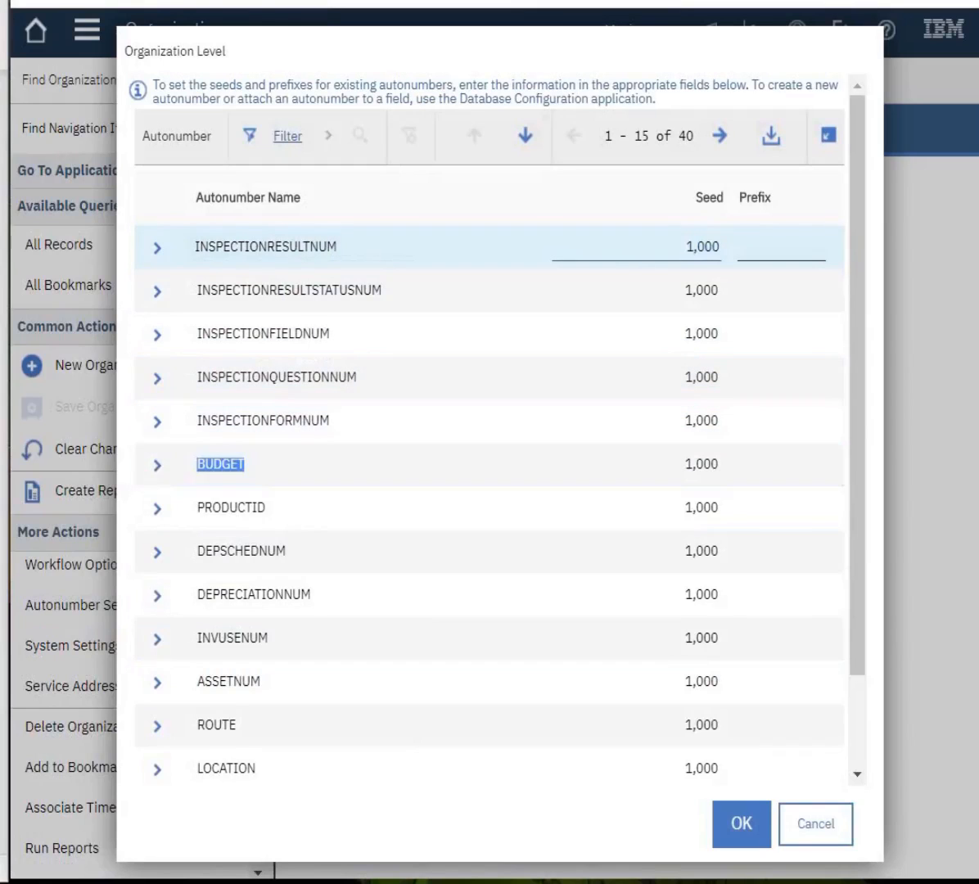
pyautogui.doubleClick(230, 508)
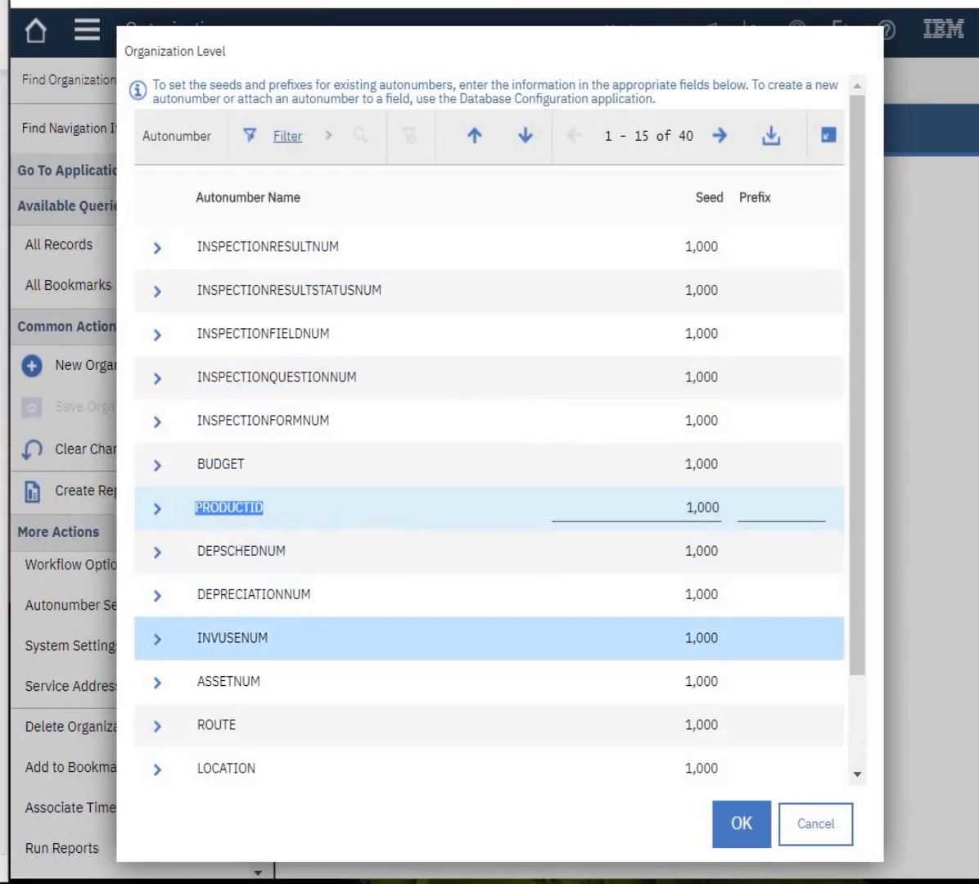
pyautogui.doubleClick(228, 680)
pyautogui.doubleClick(216, 725)
pyautogui.doubleClick(223, 767)
pyautogui.click(815, 823)
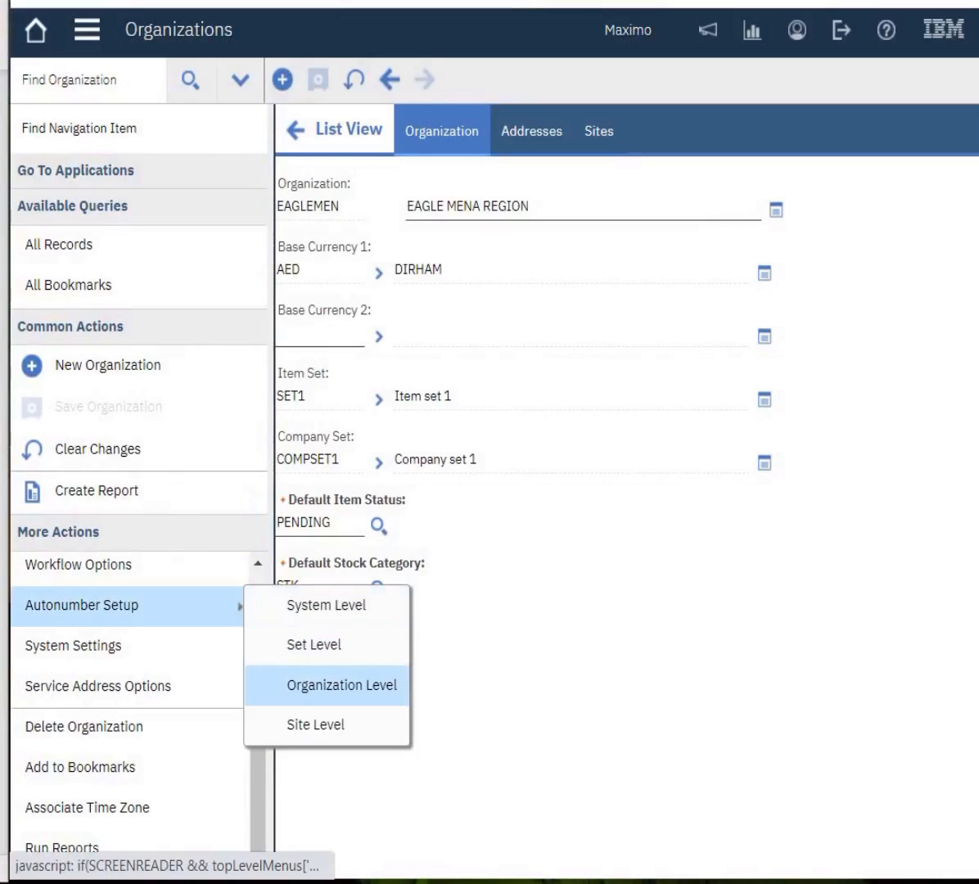
# Add a site-level autonumber override for the UAE site using PONUM with the prefix GT, and accept it.
pyautogui.click(316, 724)
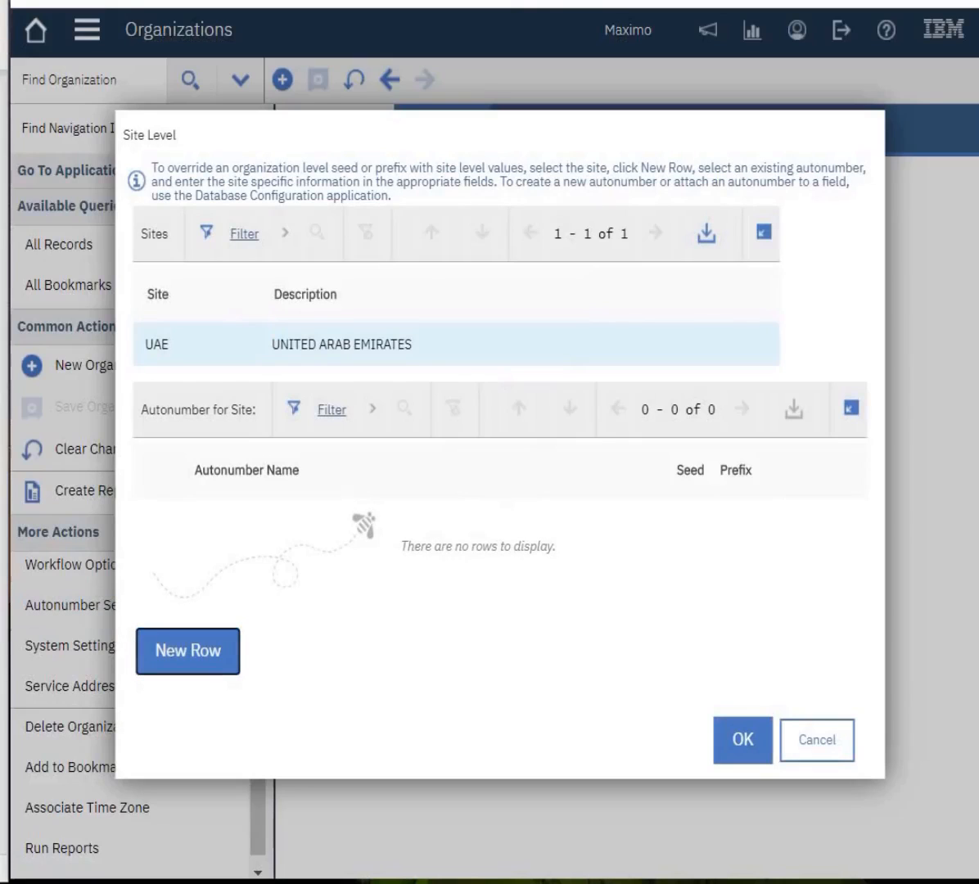
pyautogui.click(188, 651)
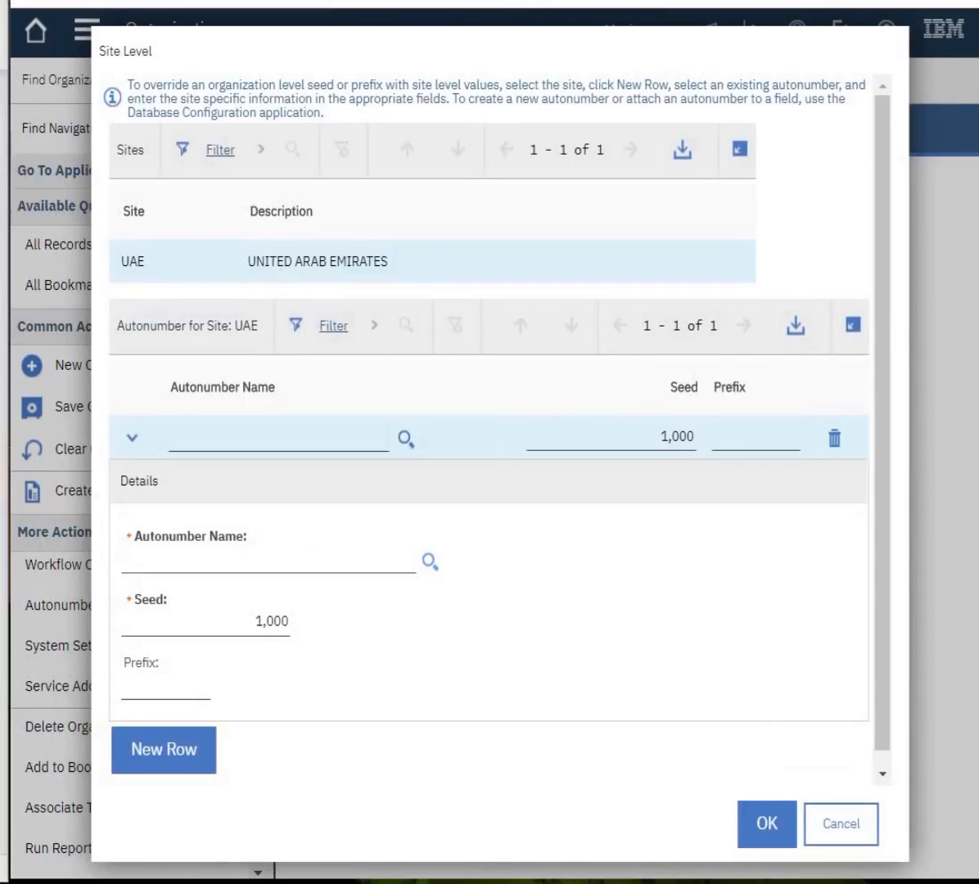
pyautogui.click(428, 561)
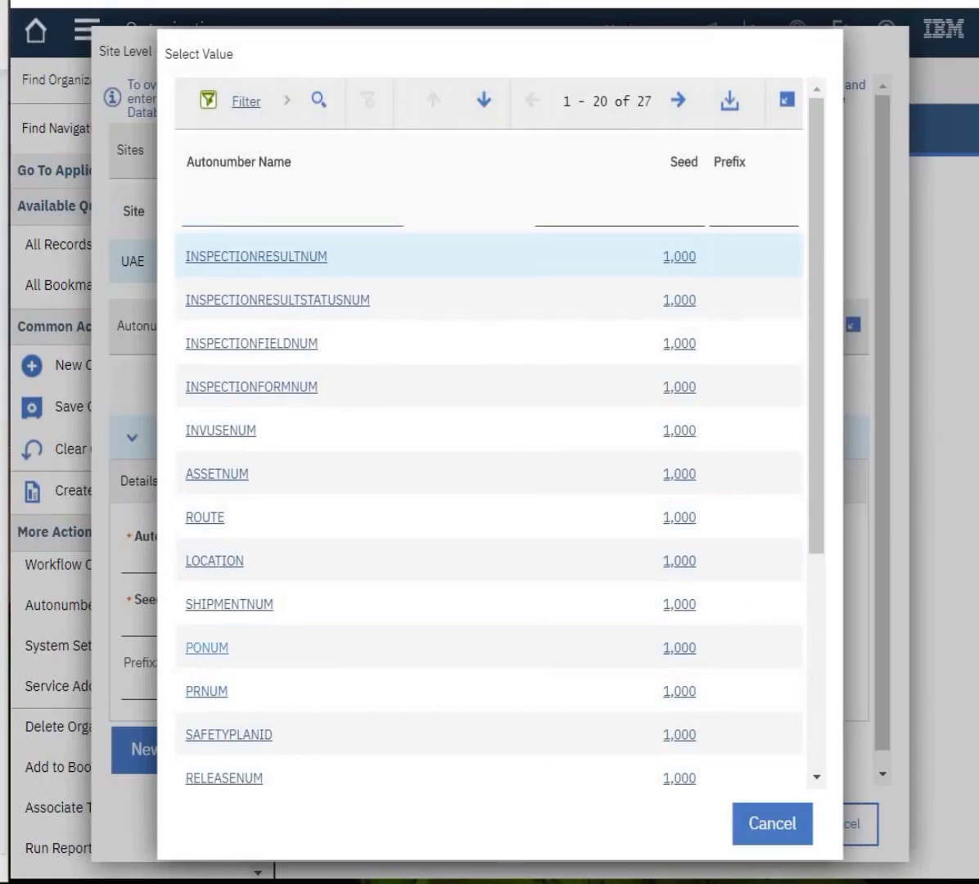
pyautogui.click(206, 647)
pyautogui.click(166, 688)
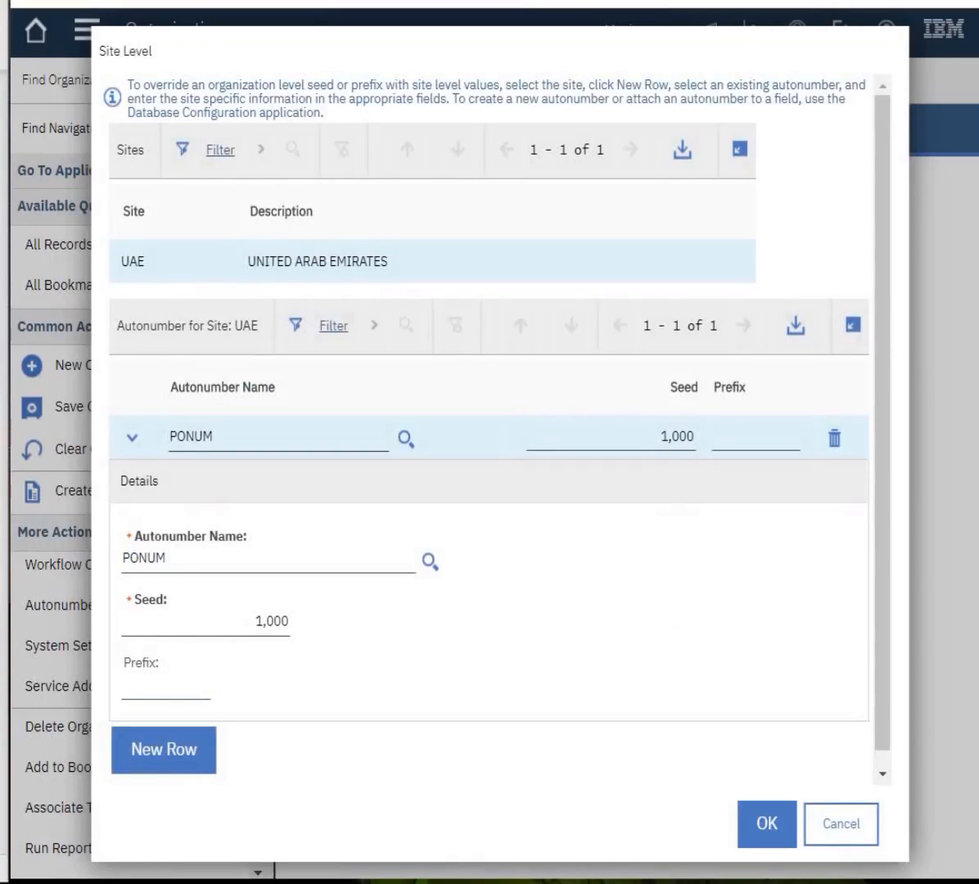
pyautogui.write('GT')
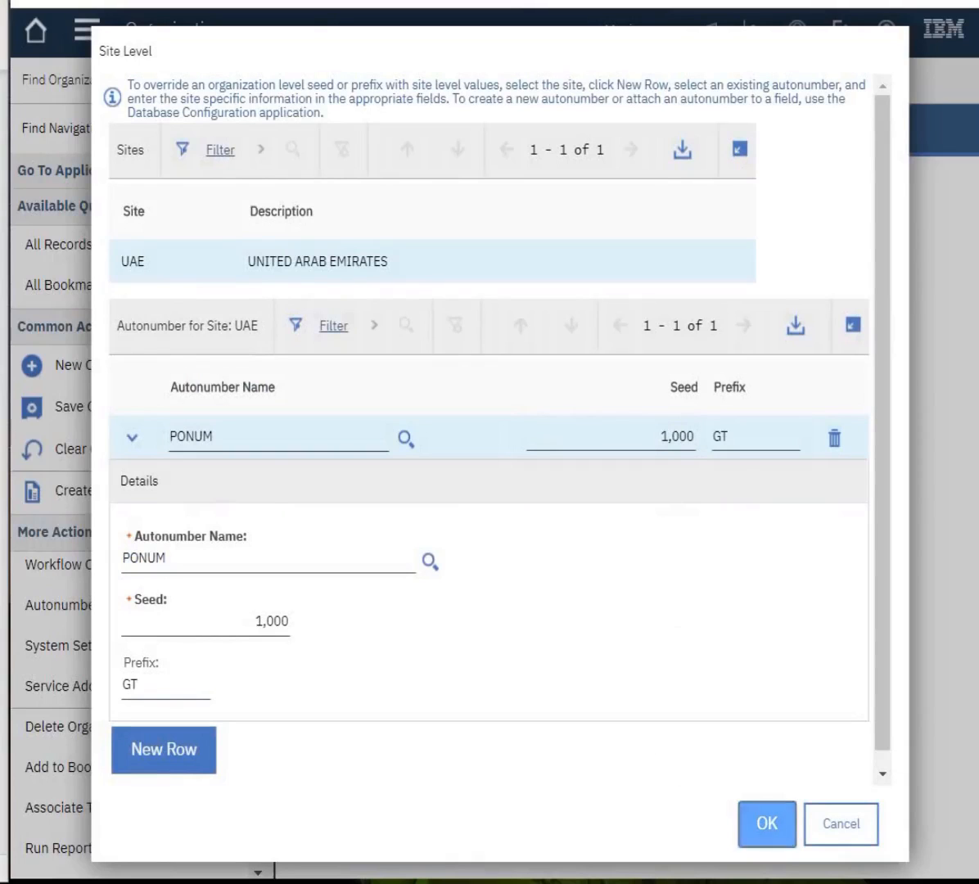
pyautogui.click(767, 823)
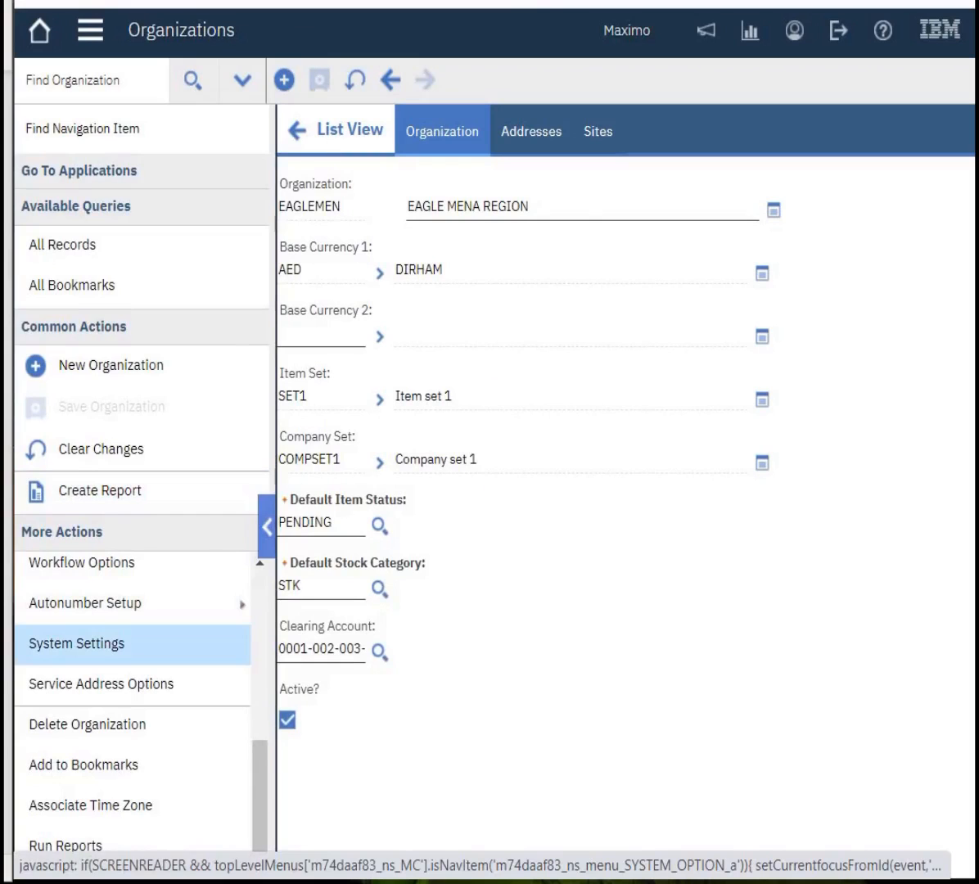
# Look through the system settings sections, from Calendar, GL Configuration and Timer to People, Work Order Tasks, Job Plans and Assets.
pyautogui.click(76, 643)
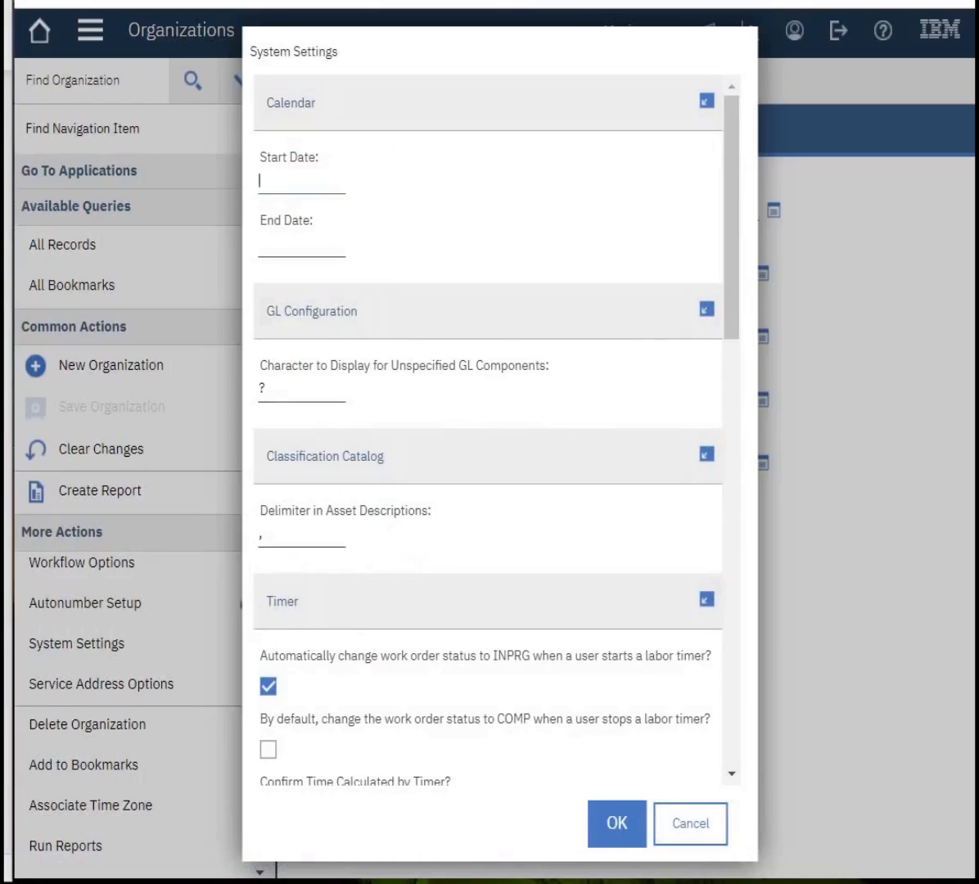
pyautogui.click(278, 244)
pyautogui.moveTo(297, 311); pyautogui.dragTo(357, 311)
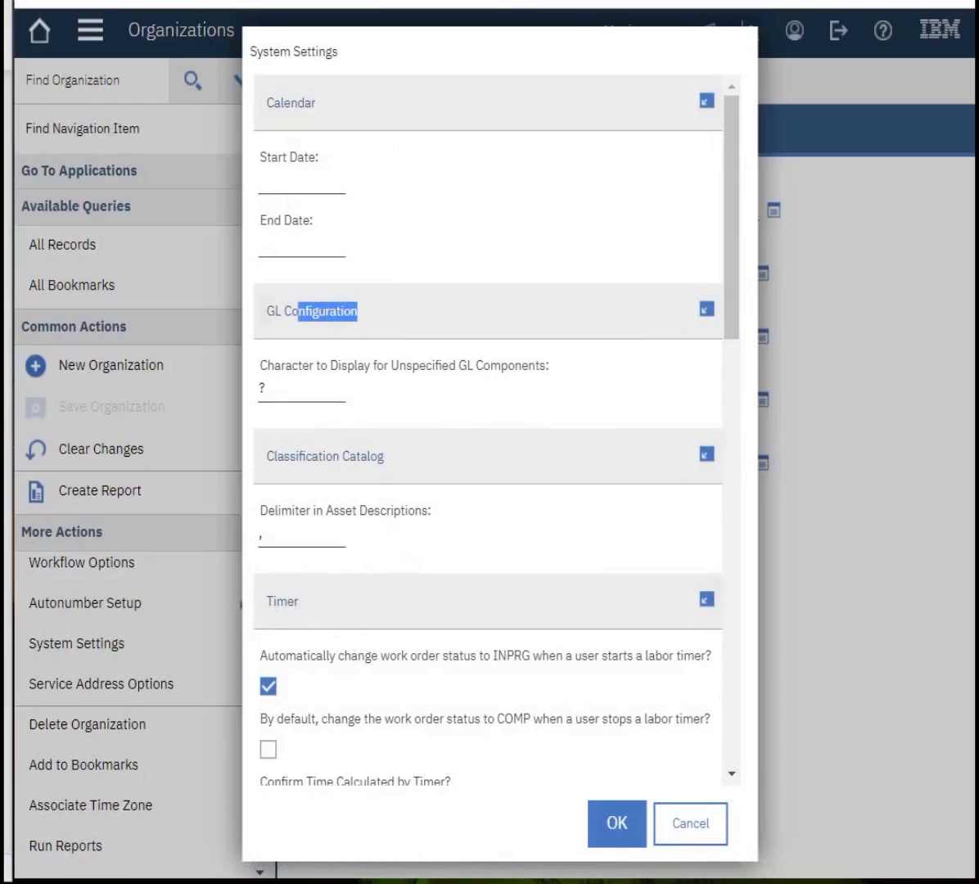
pyautogui.scroll(-3, 488, 426)
pyautogui.moveTo(265, 478); pyautogui.dragTo(300, 478)
pyautogui.scroll(-3, 300, 478)
pyautogui.moveTo(304, 379); pyautogui.dragTo(274, 379)
pyautogui.moveTo(363, 707); pyautogui.dragTo(276, 707)
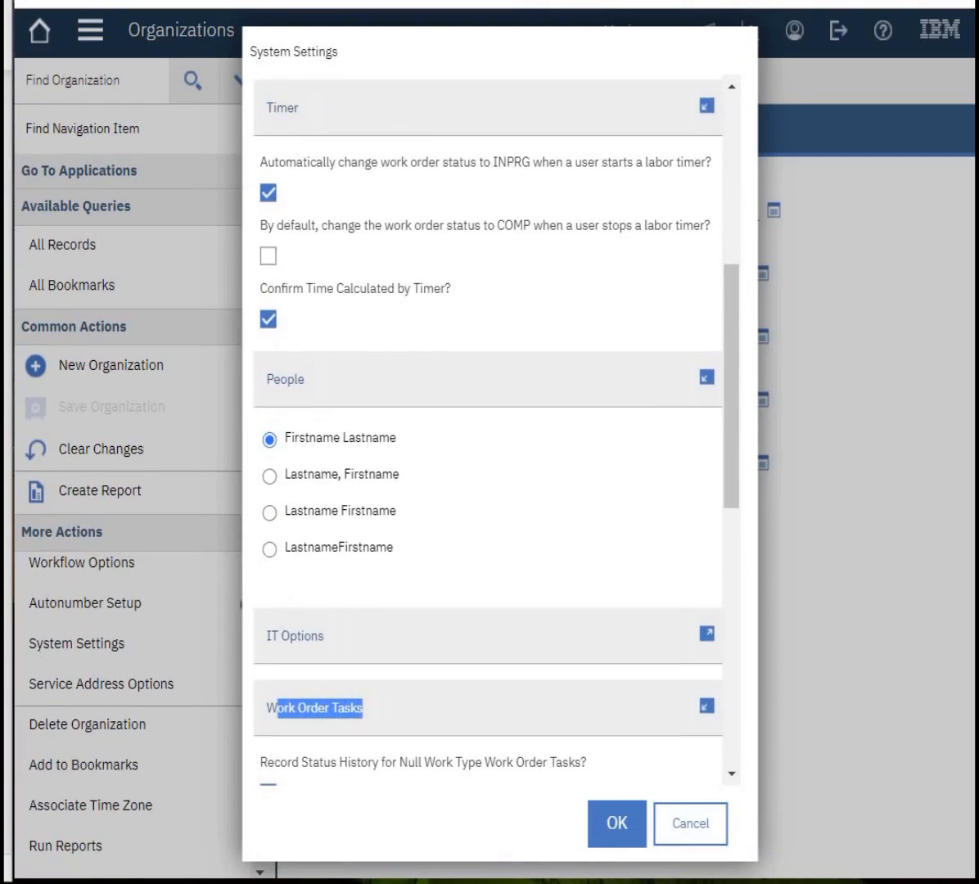
pyautogui.scroll(-5, 277, 707)
pyautogui.moveTo(329, 482); pyautogui.dragTo(265, 482)
pyautogui.moveTo(320, 627); pyautogui.dragTo(265, 589)
pyautogui.scroll(-3, 266, 627)
pyautogui.moveTo(305, 735); pyautogui.dragTo(286, 735)
pyautogui.scroll(5, 286, 735)
pyautogui.scroll(6, 488, 426)
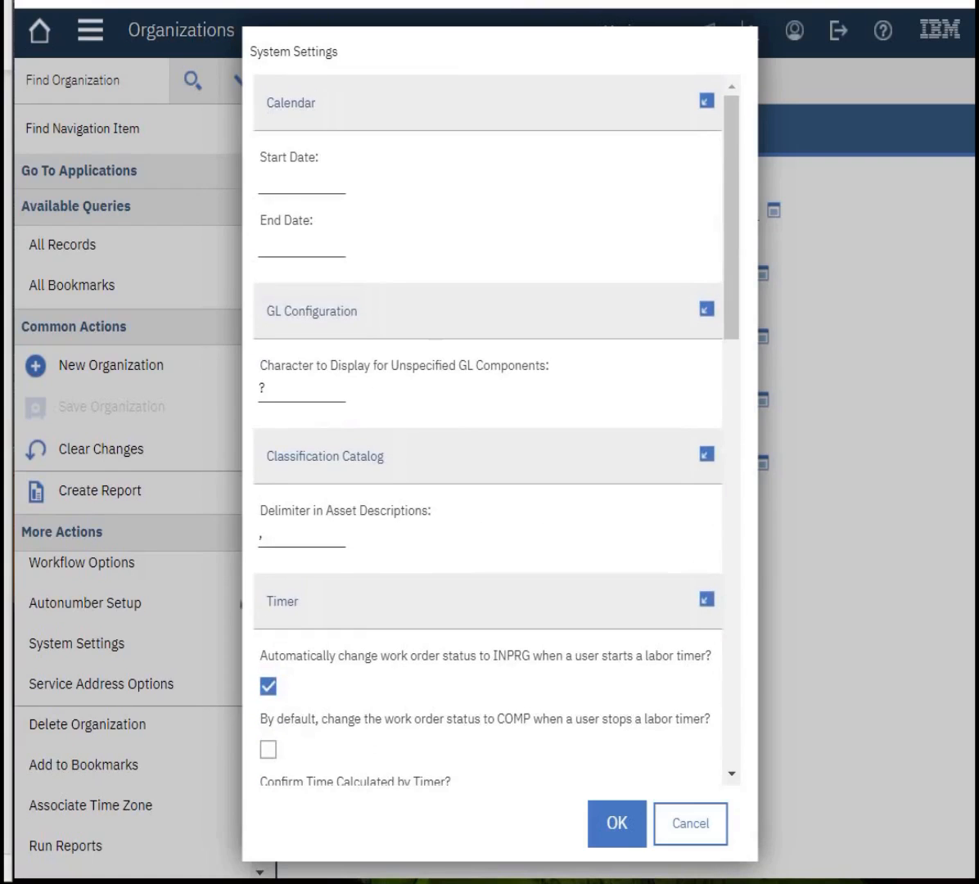
# Examine the timer options for automatic INPRG status and time confirmation, and the Firstname Lastname format for people.
pyautogui.scroll(-3, 488, 426)
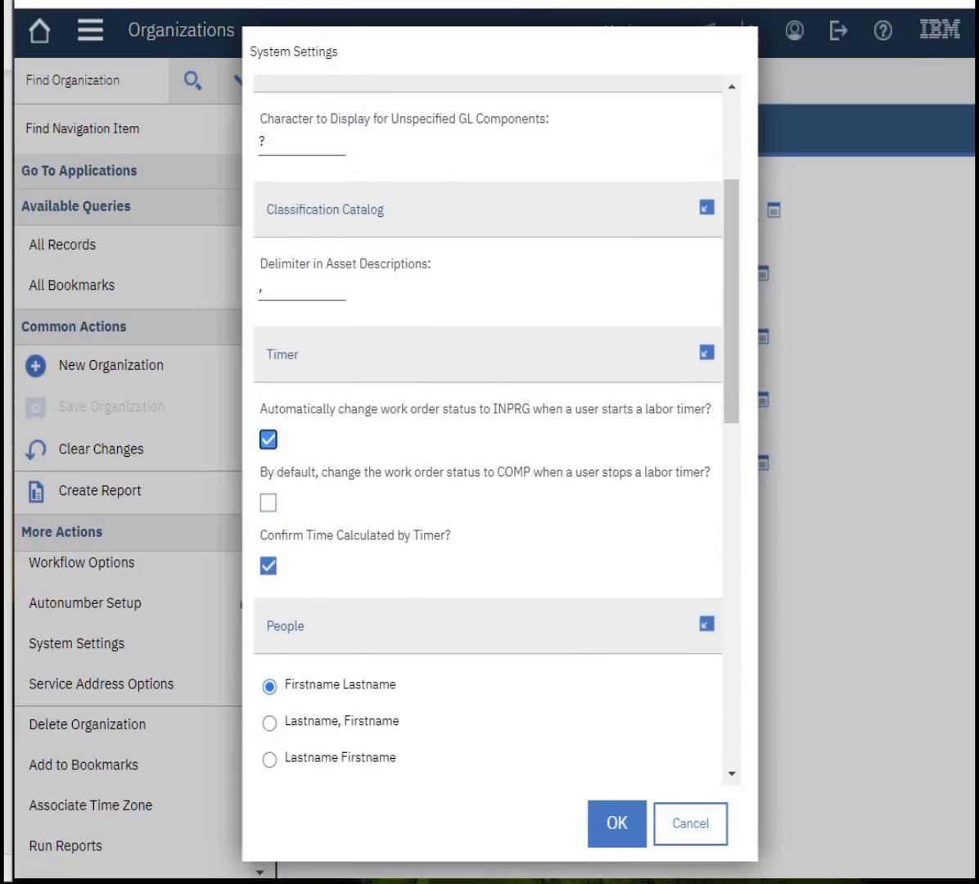
pyautogui.click(268, 440)
pyautogui.click(268, 440)
pyautogui.click(267, 566)
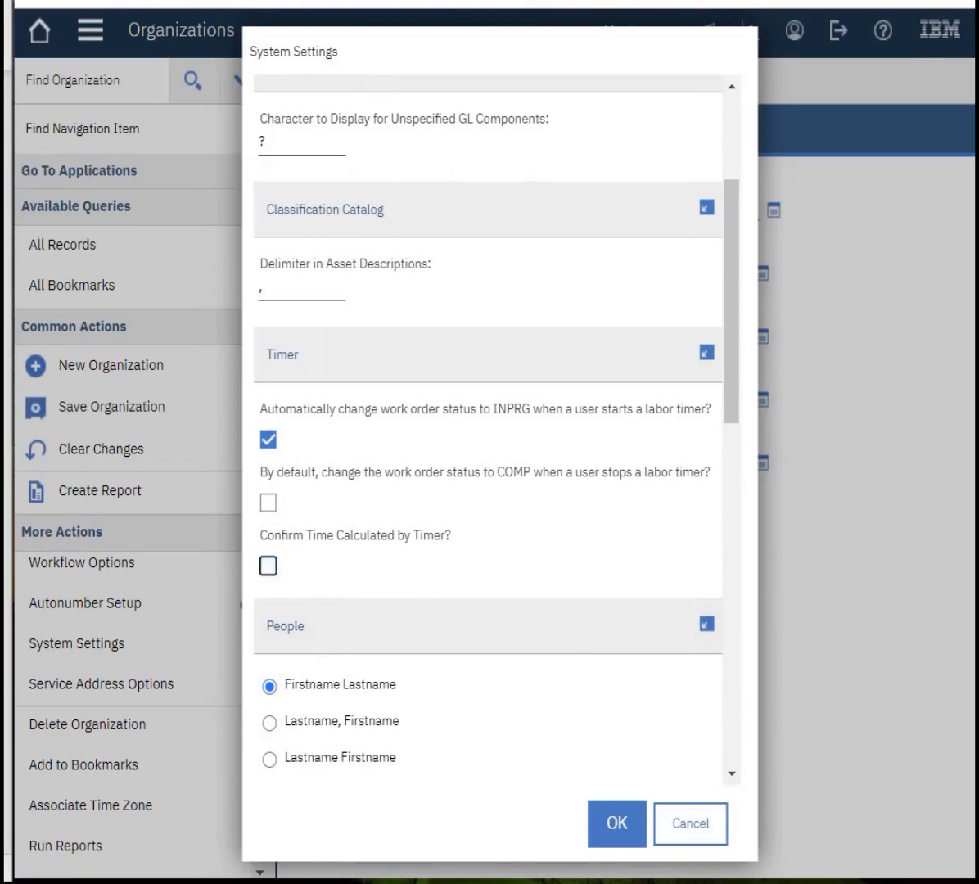
pyautogui.click(267, 566)
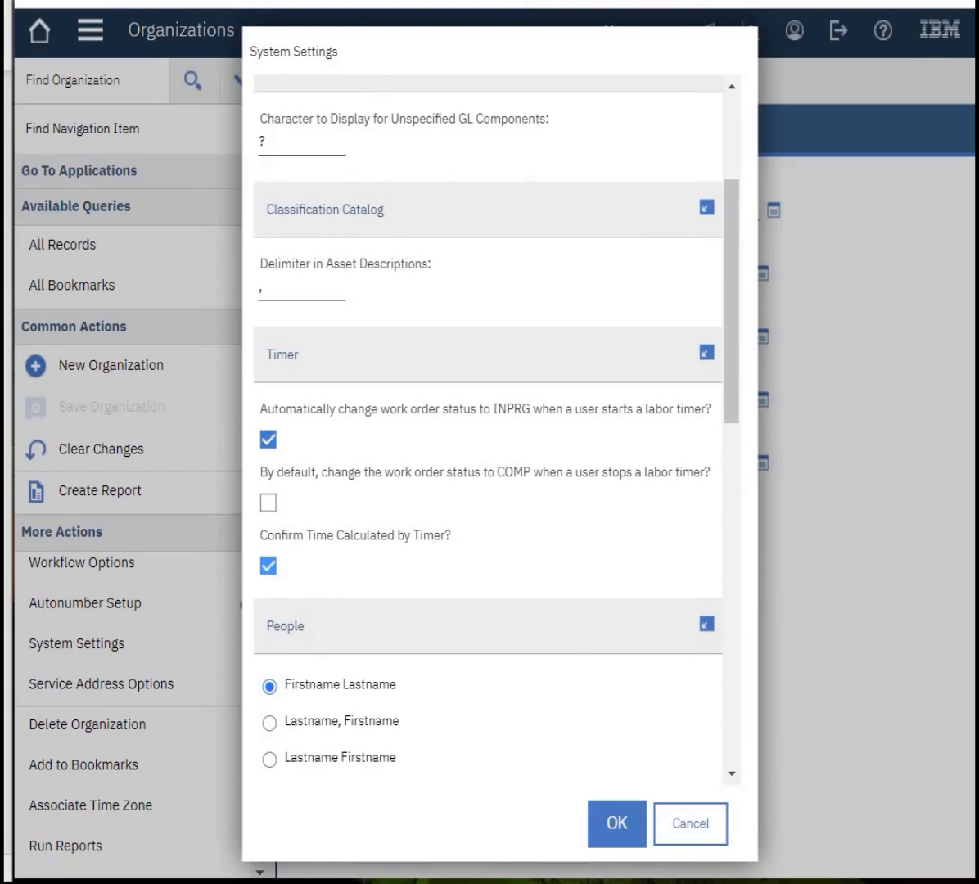
pyautogui.scroll(-2, 269, 564)
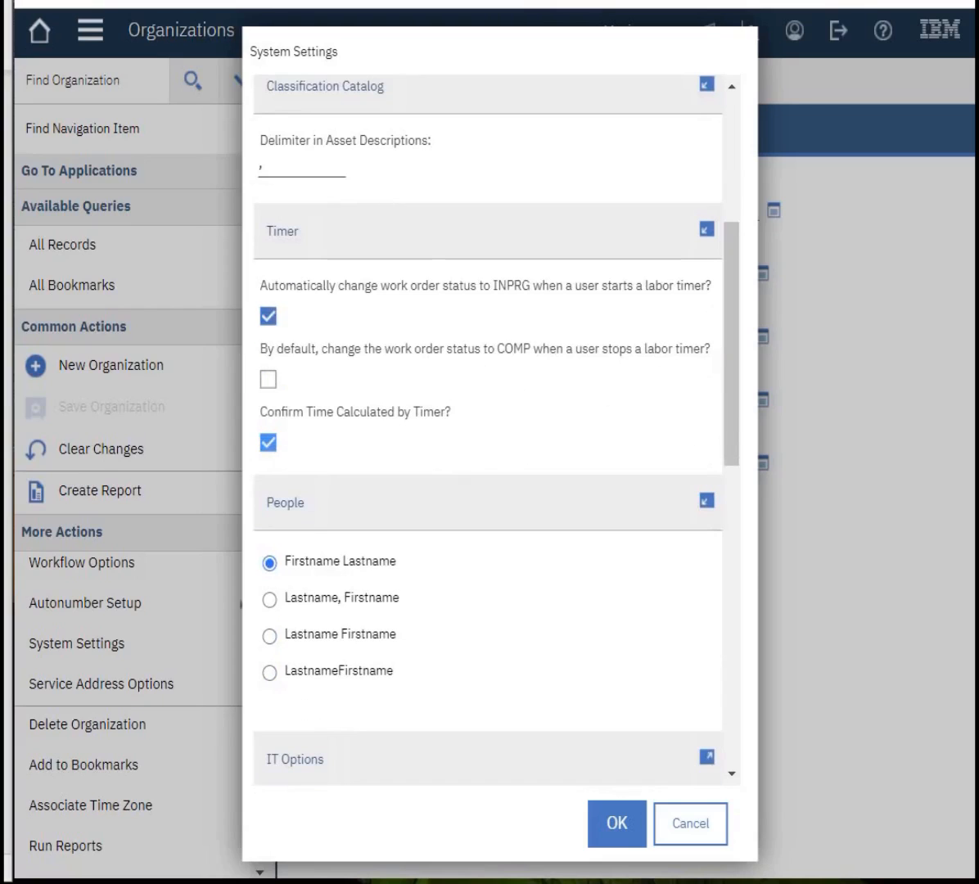
pyautogui.click(269, 563)
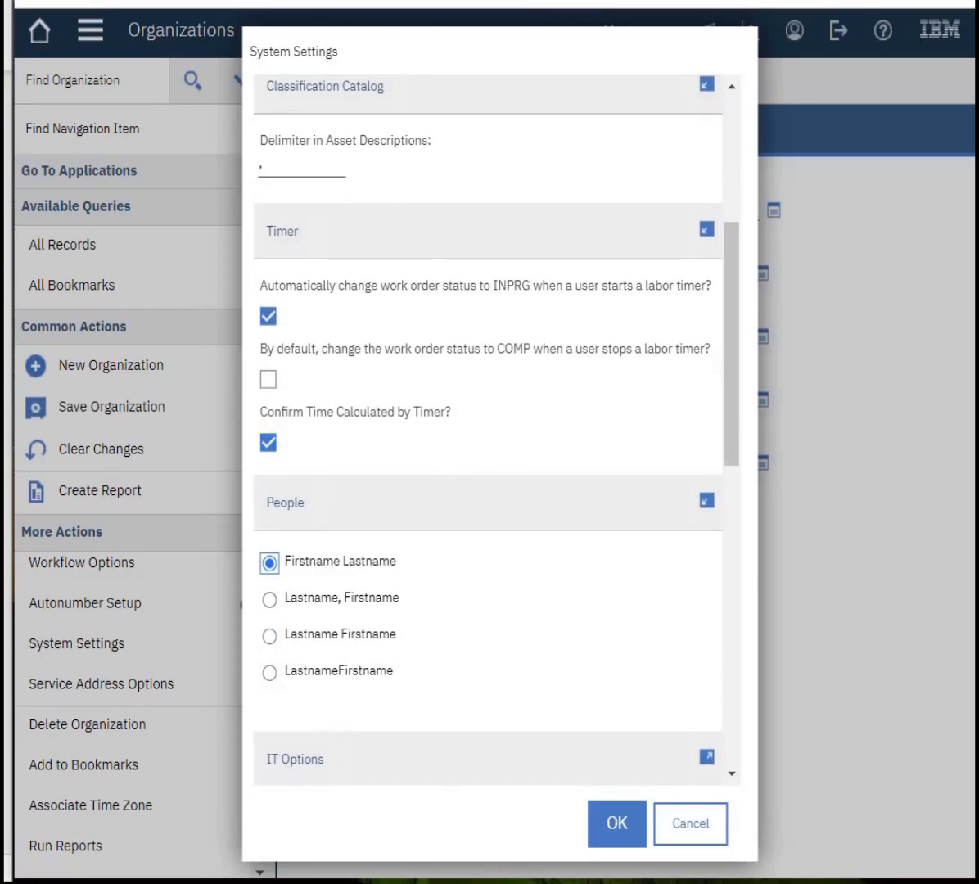
pyautogui.click(269, 563)
pyautogui.moveTo(396, 561); pyautogui.dragTo(285, 561)
# Examine the settings for null work type task status history, copying doclinks to work orders, and job plan revision control.
pyautogui.scroll(-6, 488, 491)
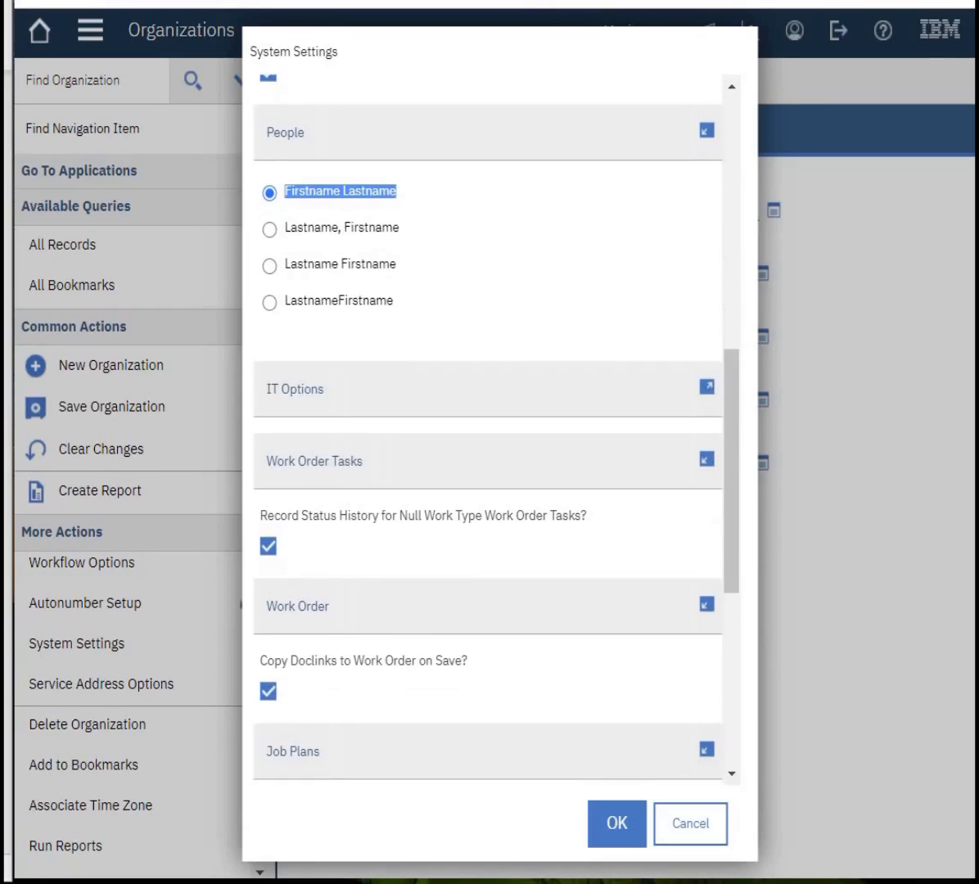
pyautogui.click(268, 546)
pyautogui.click(268, 546)
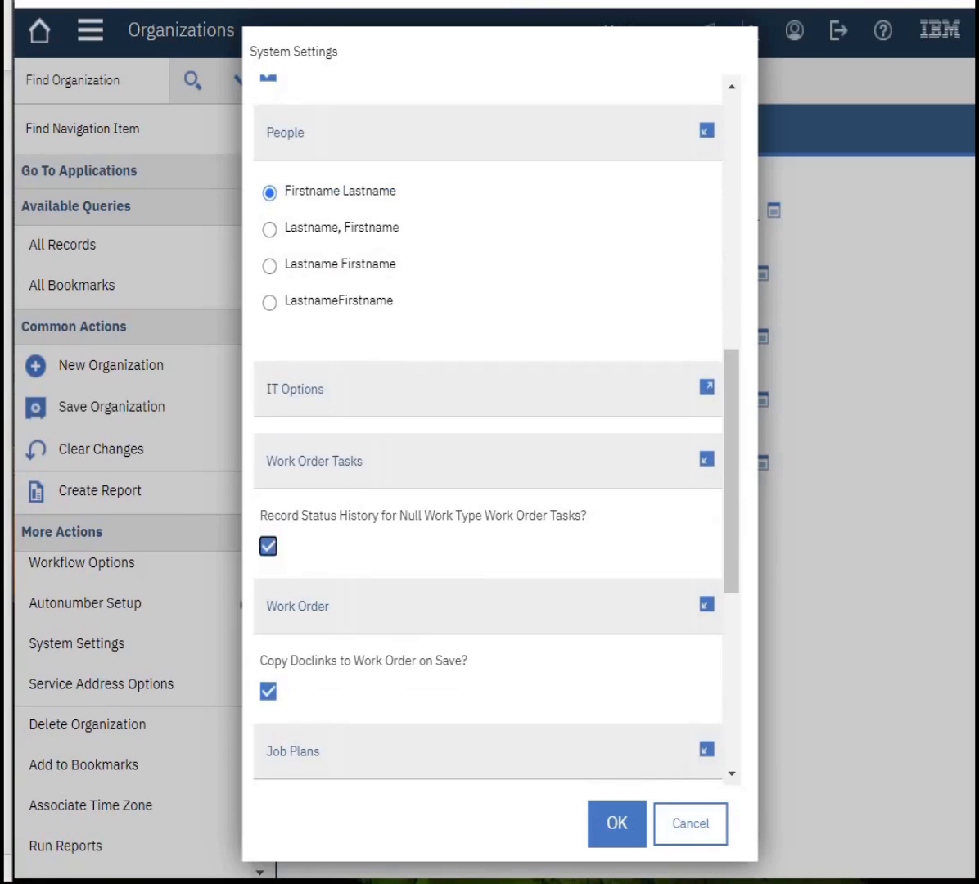
pyautogui.scroll(-1, 267, 546)
pyautogui.click(267, 568)
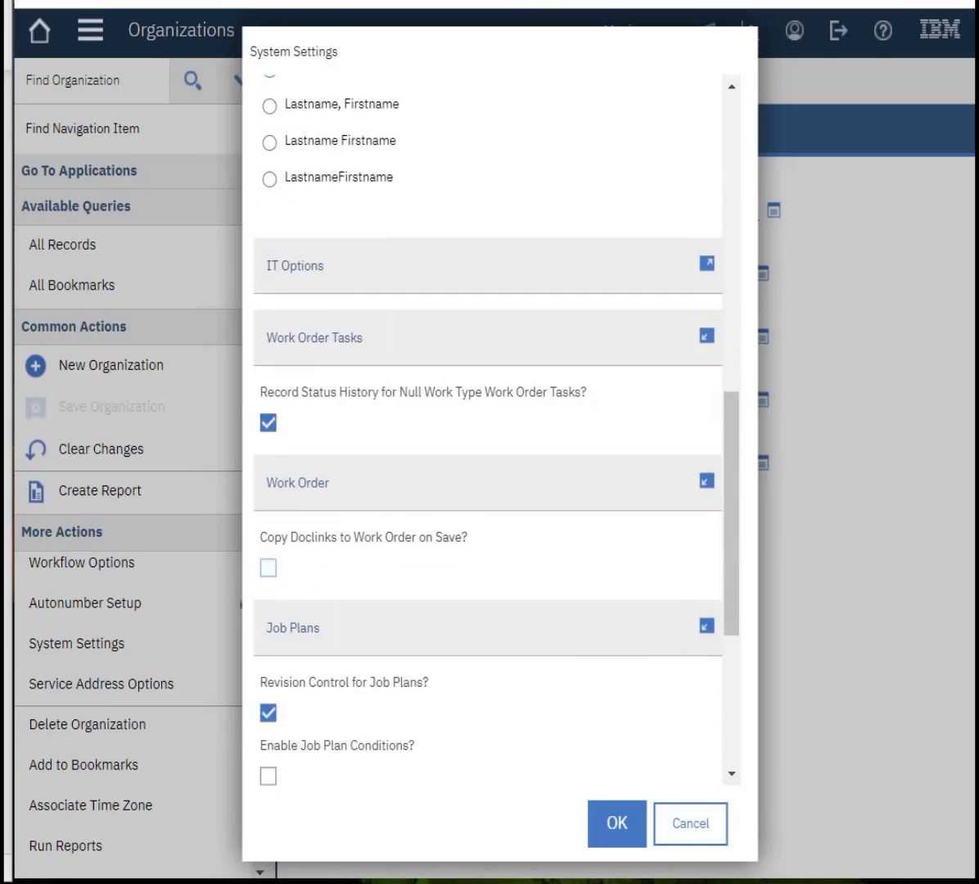
pyautogui.click(268, 568)
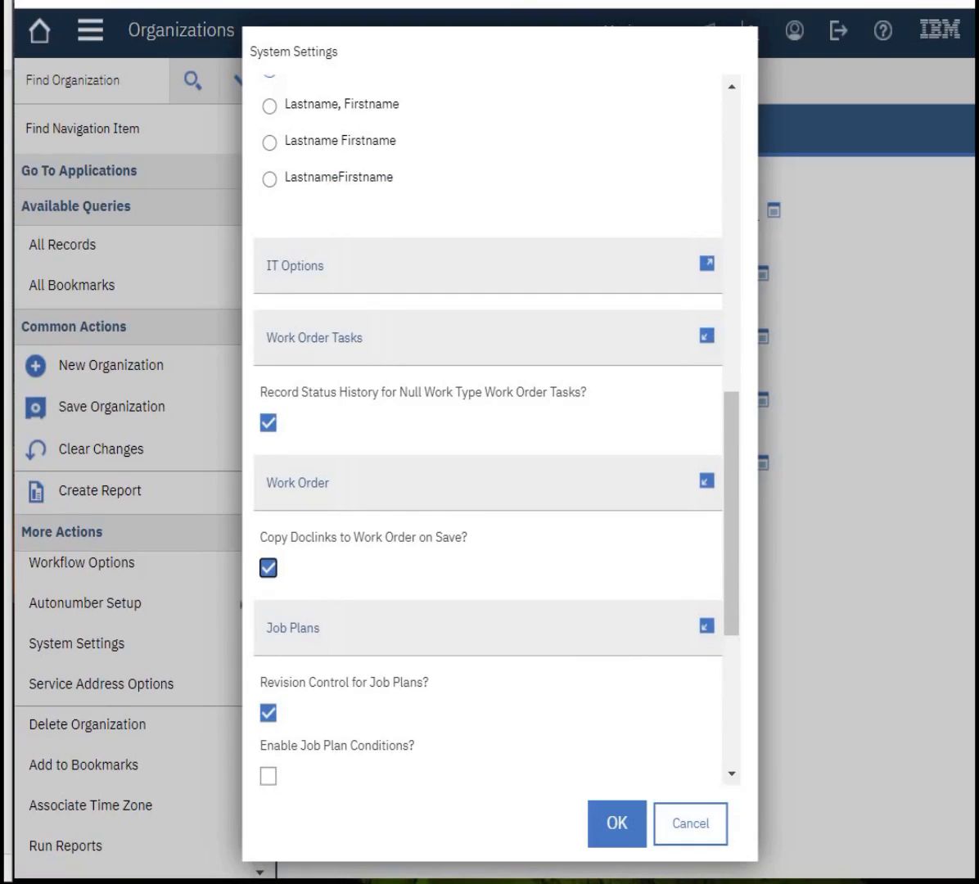
pyautogui.scroll(-1, 267, 589)
pyautogui.click(267, 589)
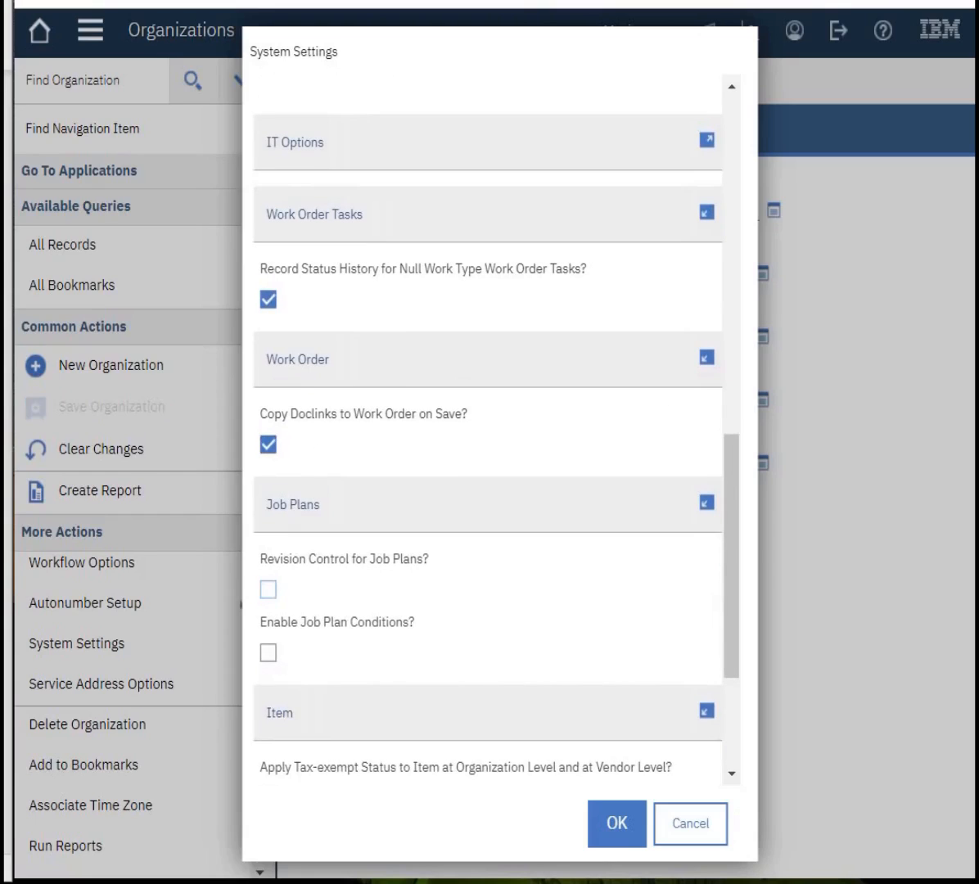
pyautogui.click(267, 589)
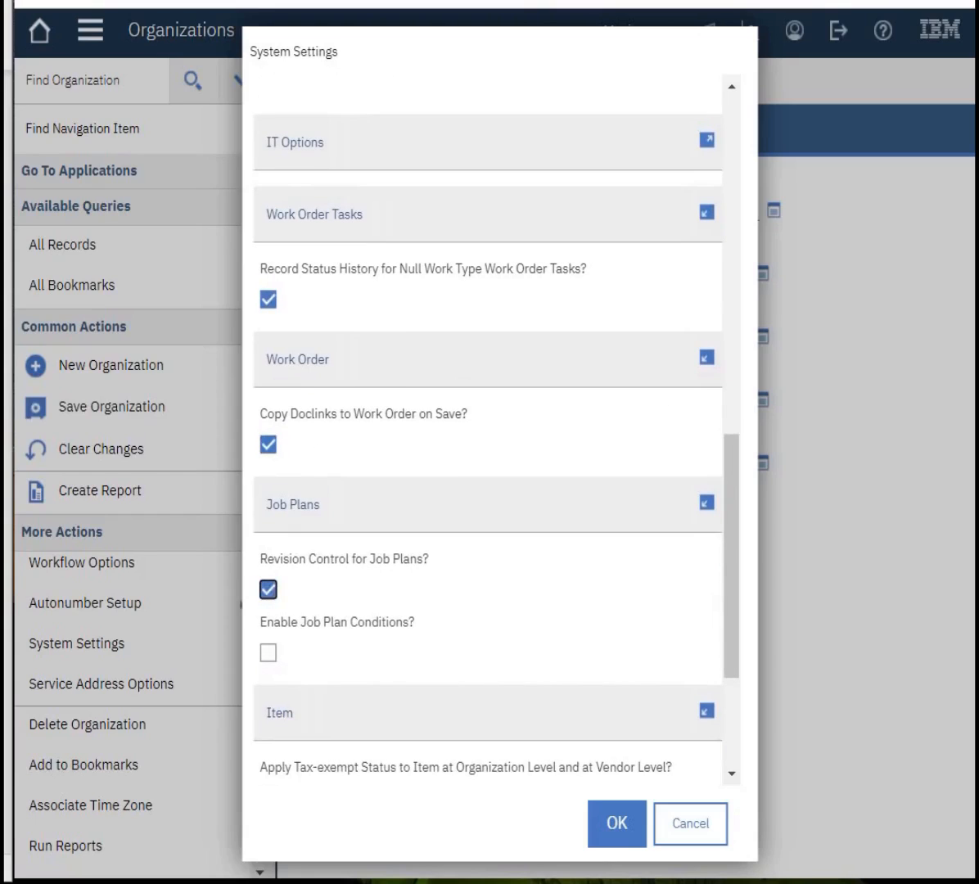
# Examine the item tax-exempt setting and the asset doclink and downtime options, and cancel the system settings.
pyautogui.scroll(-1, 267, 589)
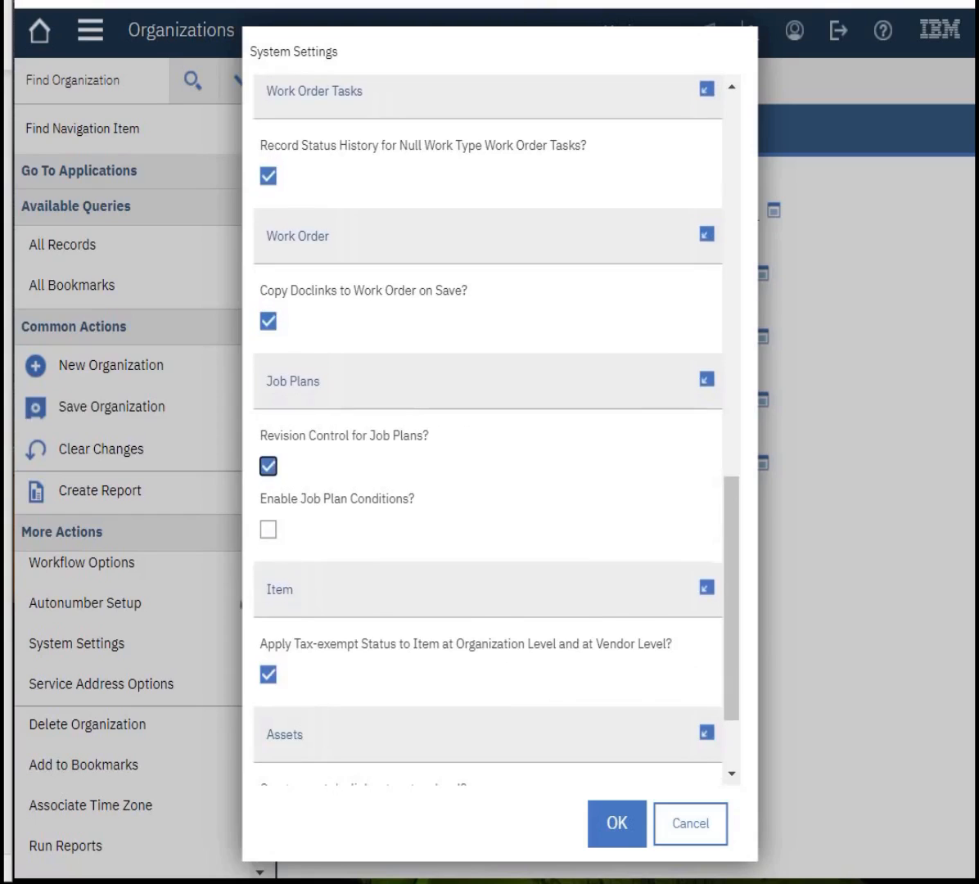
pyautogui.click(268, 674)
pyautogui.click(268, 675)
pyautogui.scroll(-1, 268, 675)
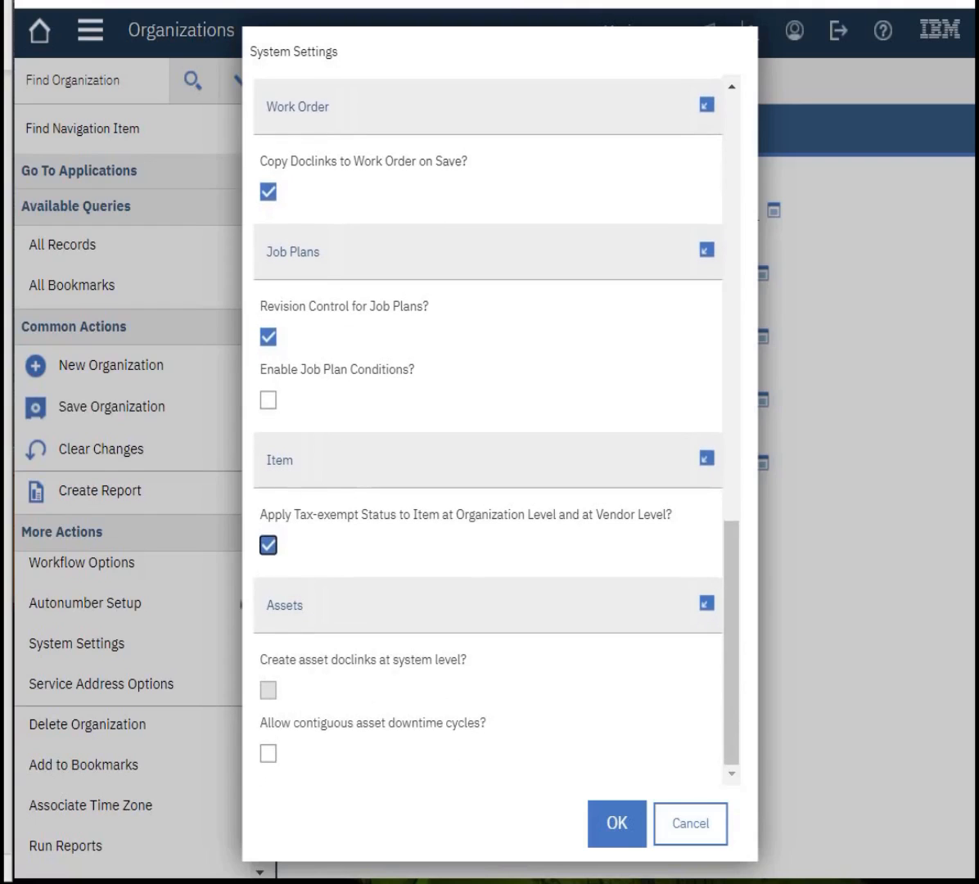
pyautogui.click(690, 823)
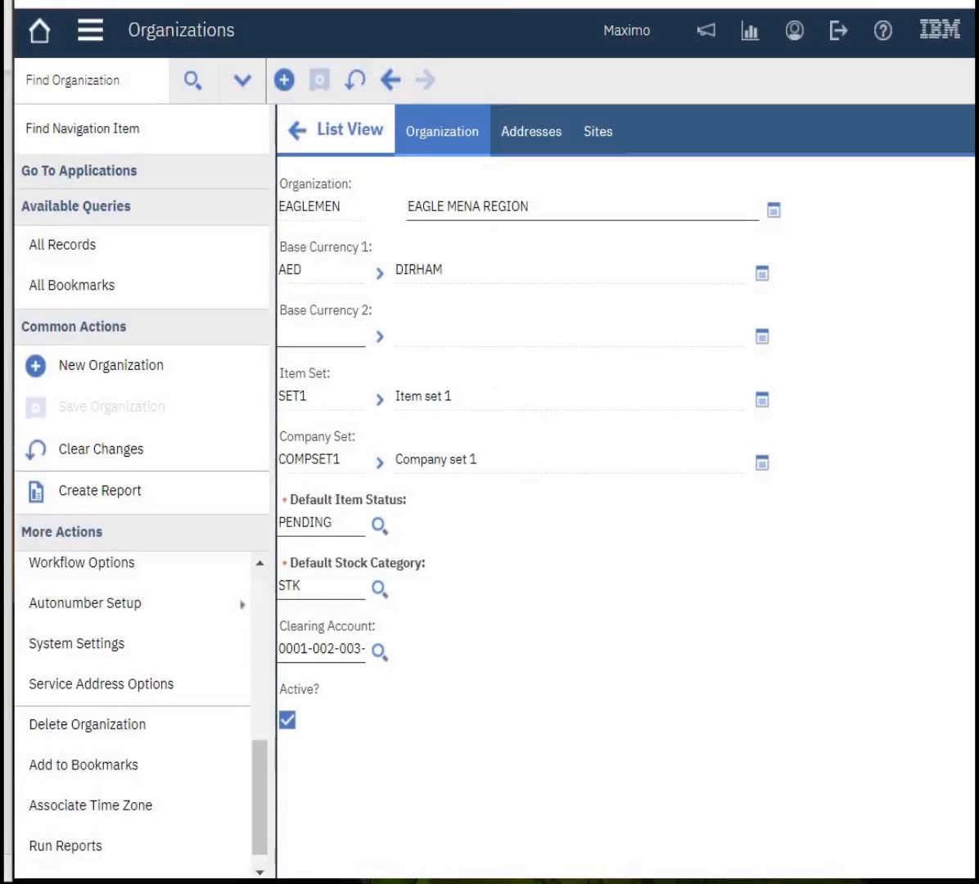